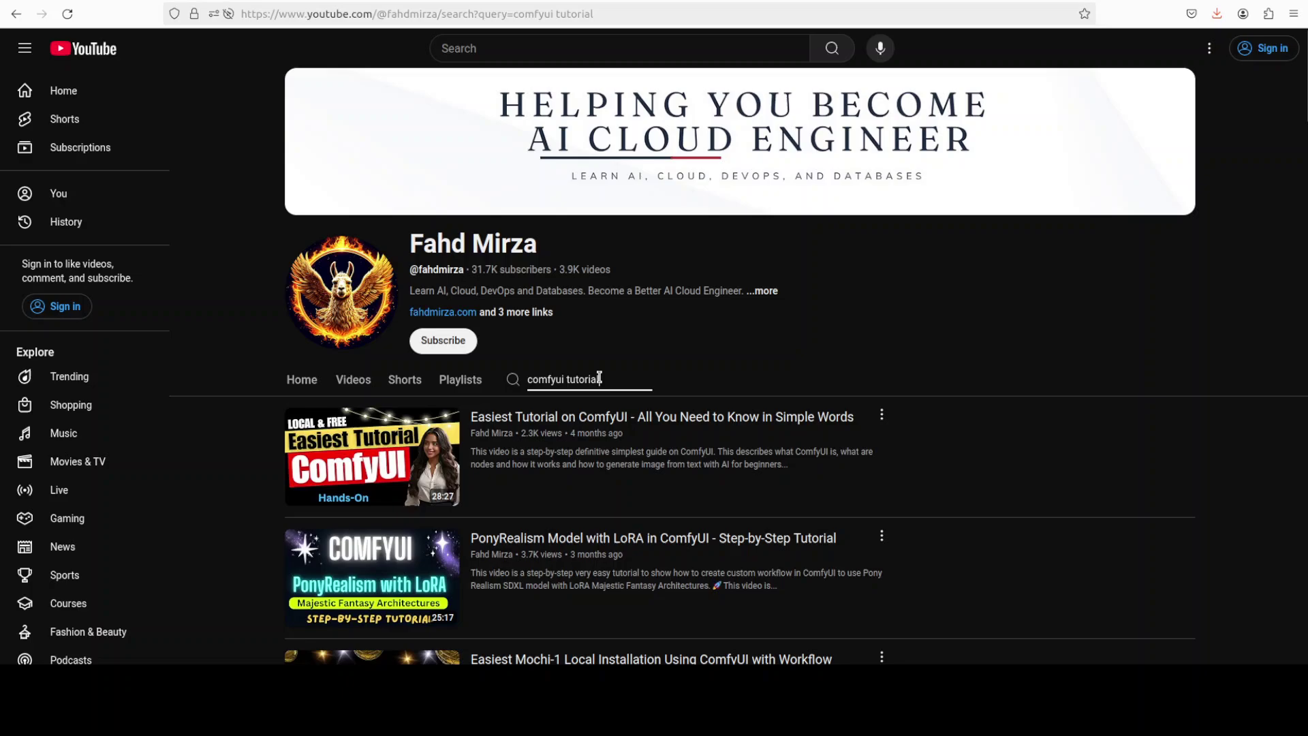
Step: Select part of the 'comfyui tutorial' text in the channel search results
{"action": "left_click_drag", "start_coordinate": [608, 376], "coordinate": [513, 376]}
Step: Return to the ComfyUI tab and open the Custom Nodes Manager listing 2,192 packs
{"action": "key", "text": "ctrl+Tab"}
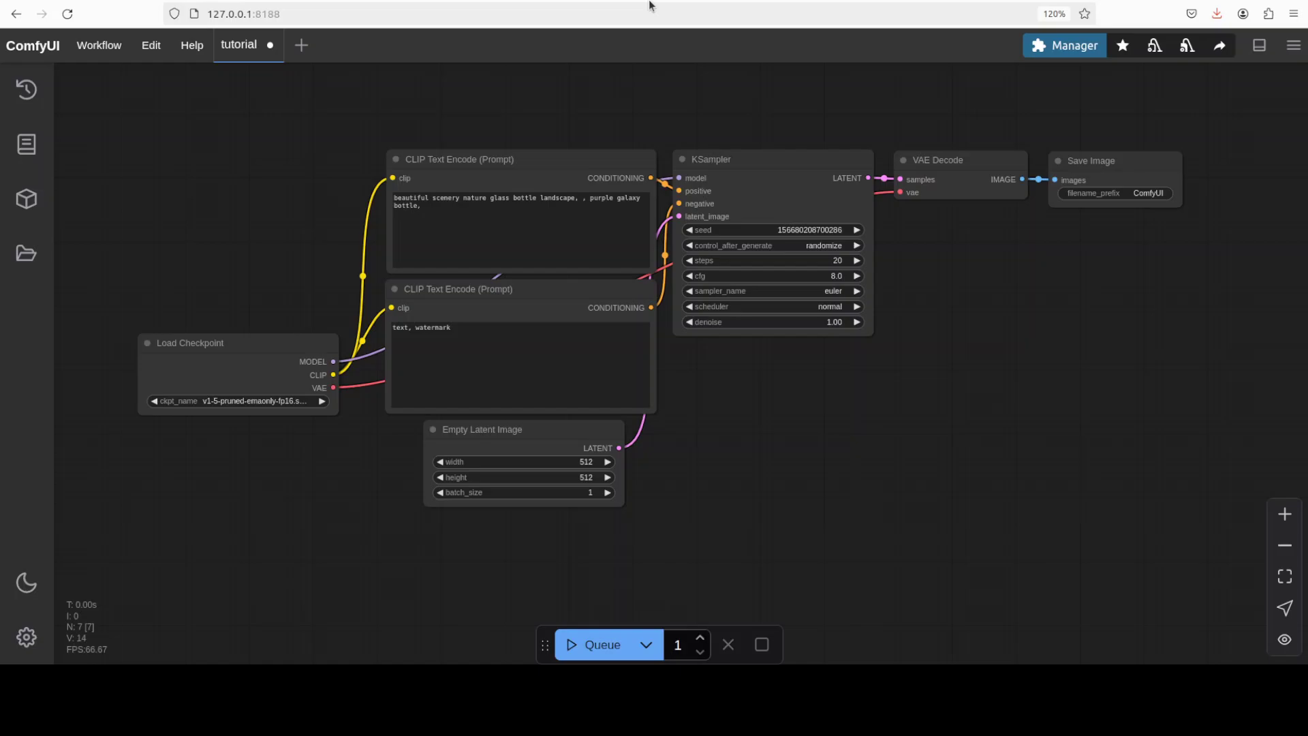
{"action": "key", "text": "ctrl+Tab"}
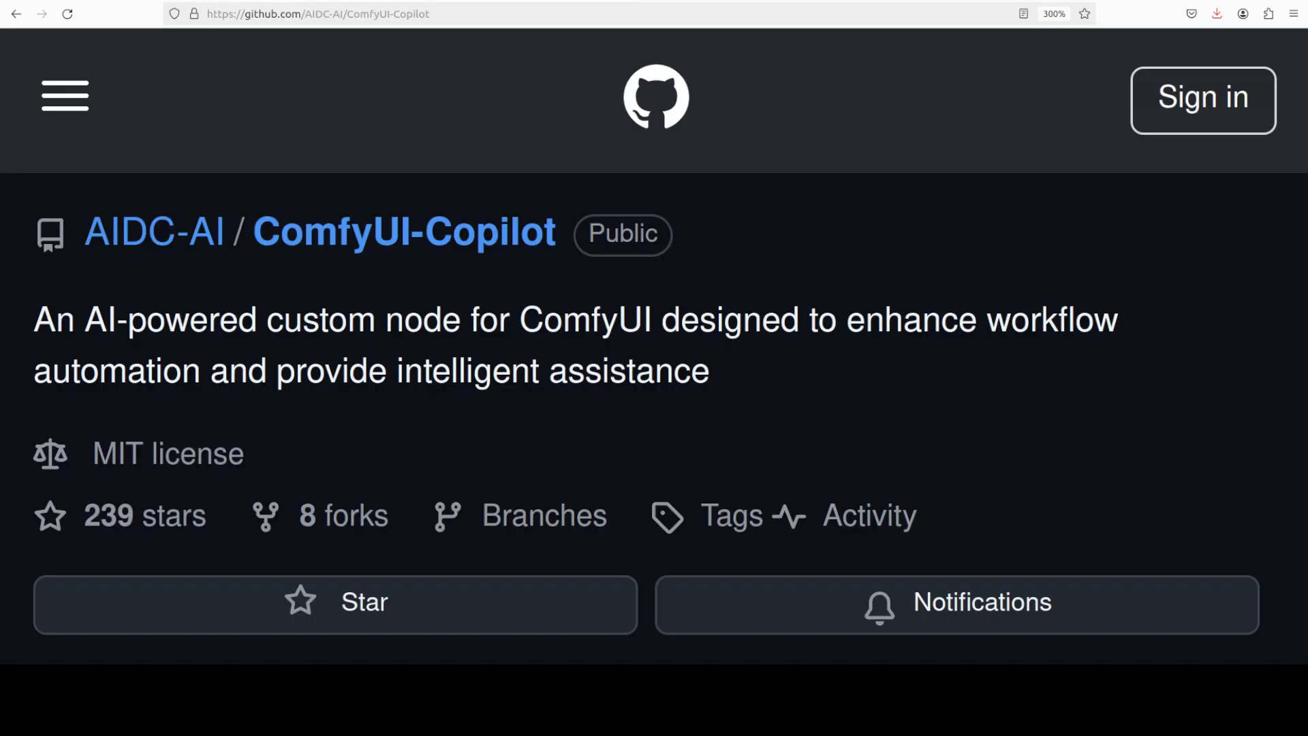
{"action": "key", "text": "ctrl+Tab"}
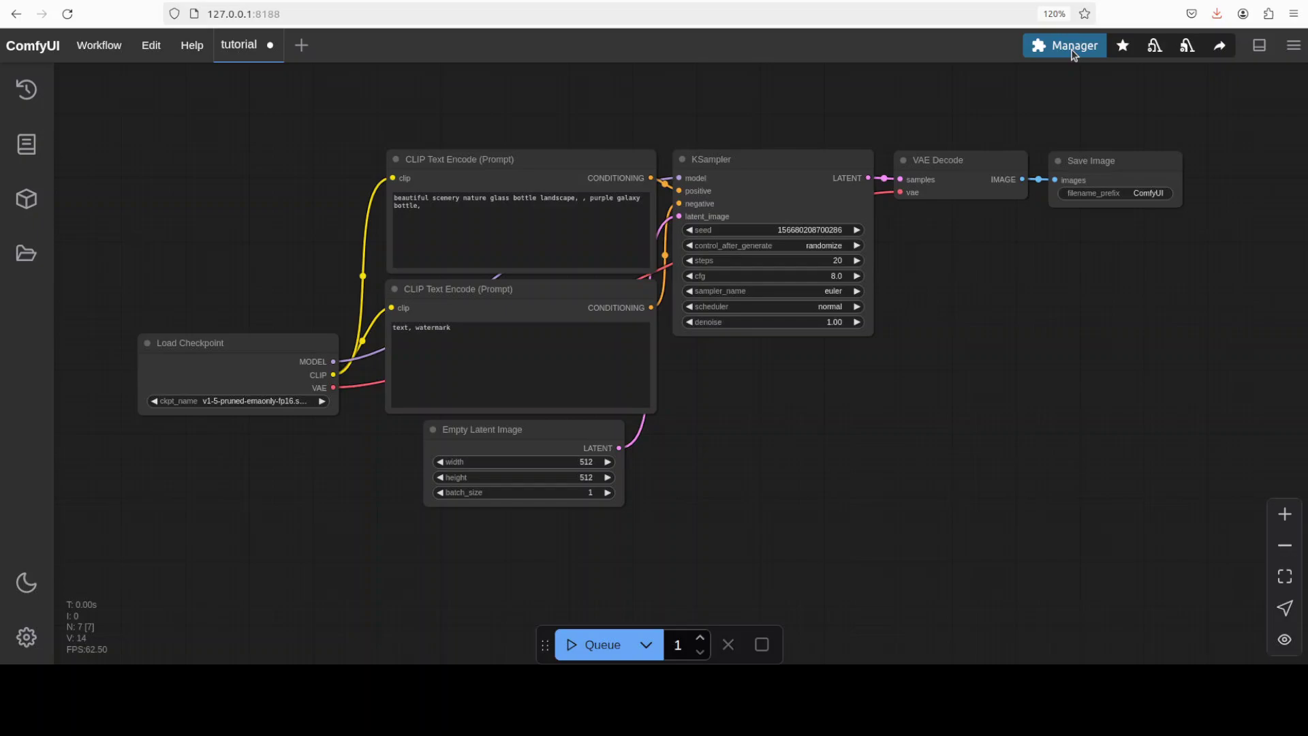
{"action": "left_click", "coordinate": [1071, 51]}
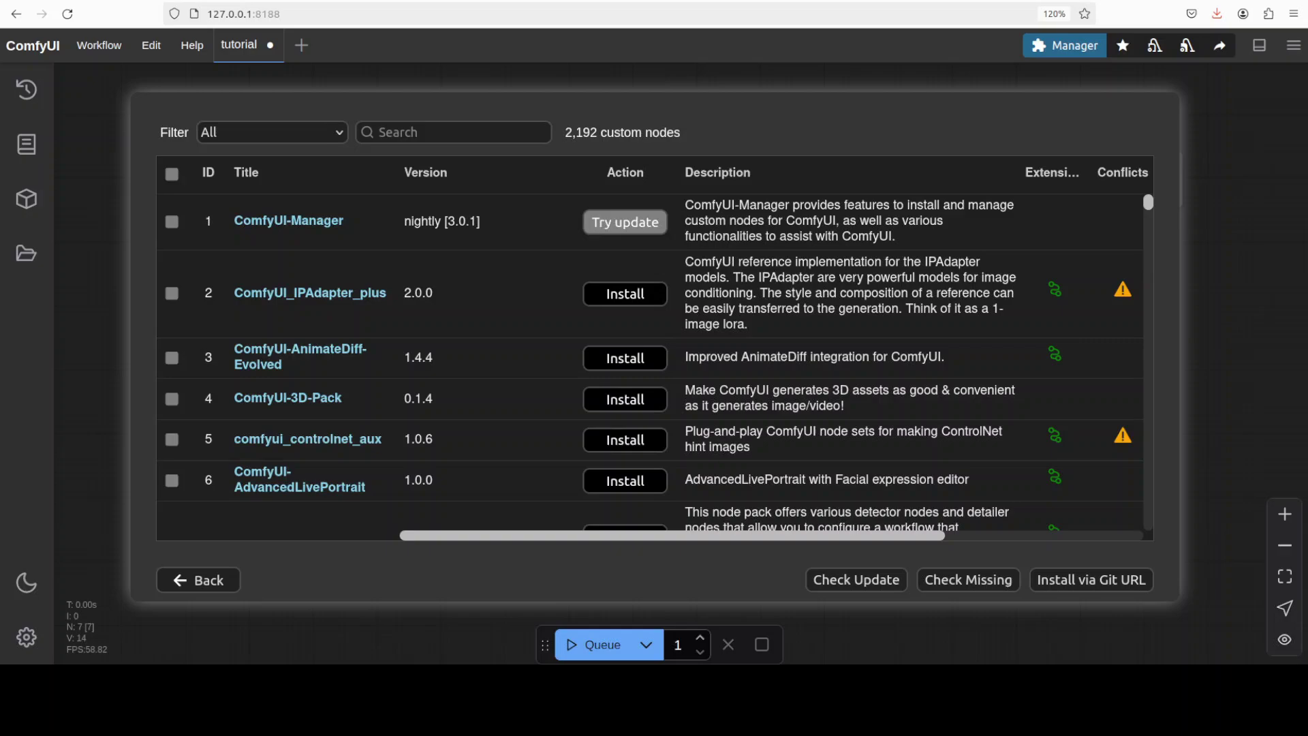
Step: Search for ComfyUI-Copilot in the node list and install version 1.0.2
{"action": "left_click", "coordinate": [422, 132]}
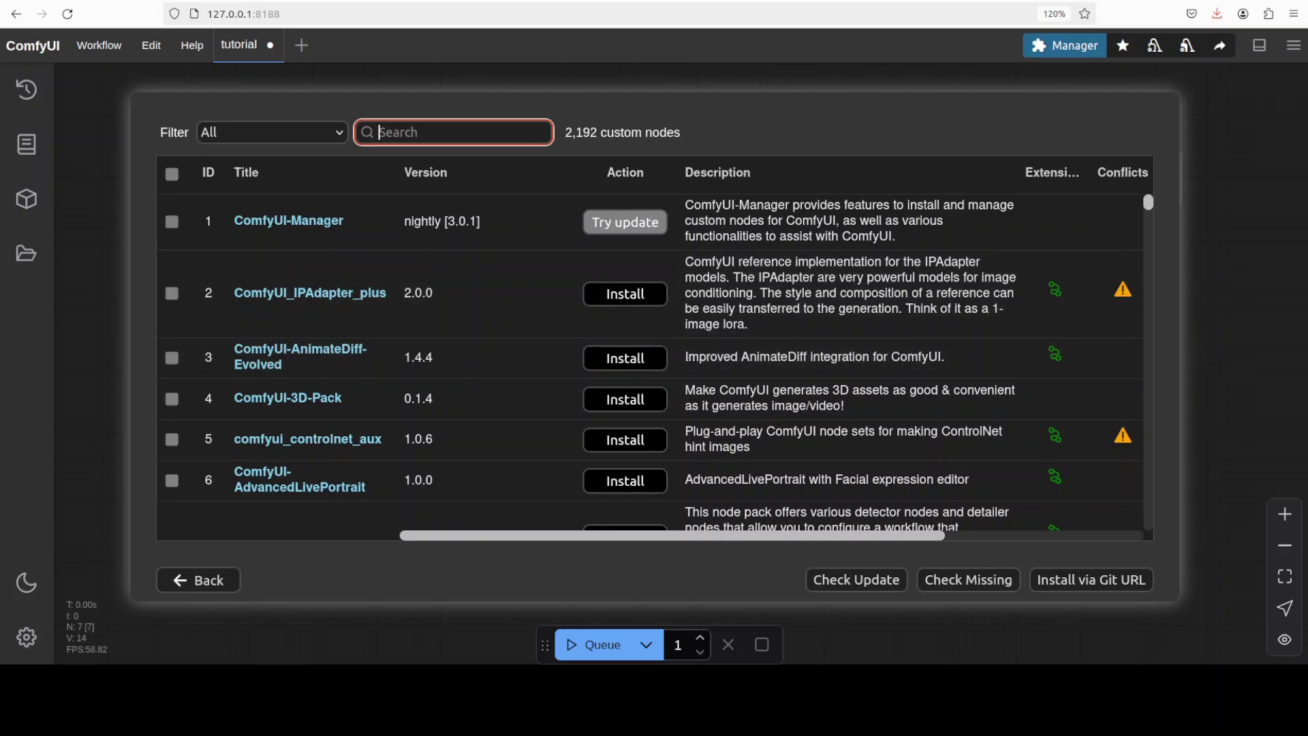
{"action": "type", "text": "ComfyUI-Copilot"}
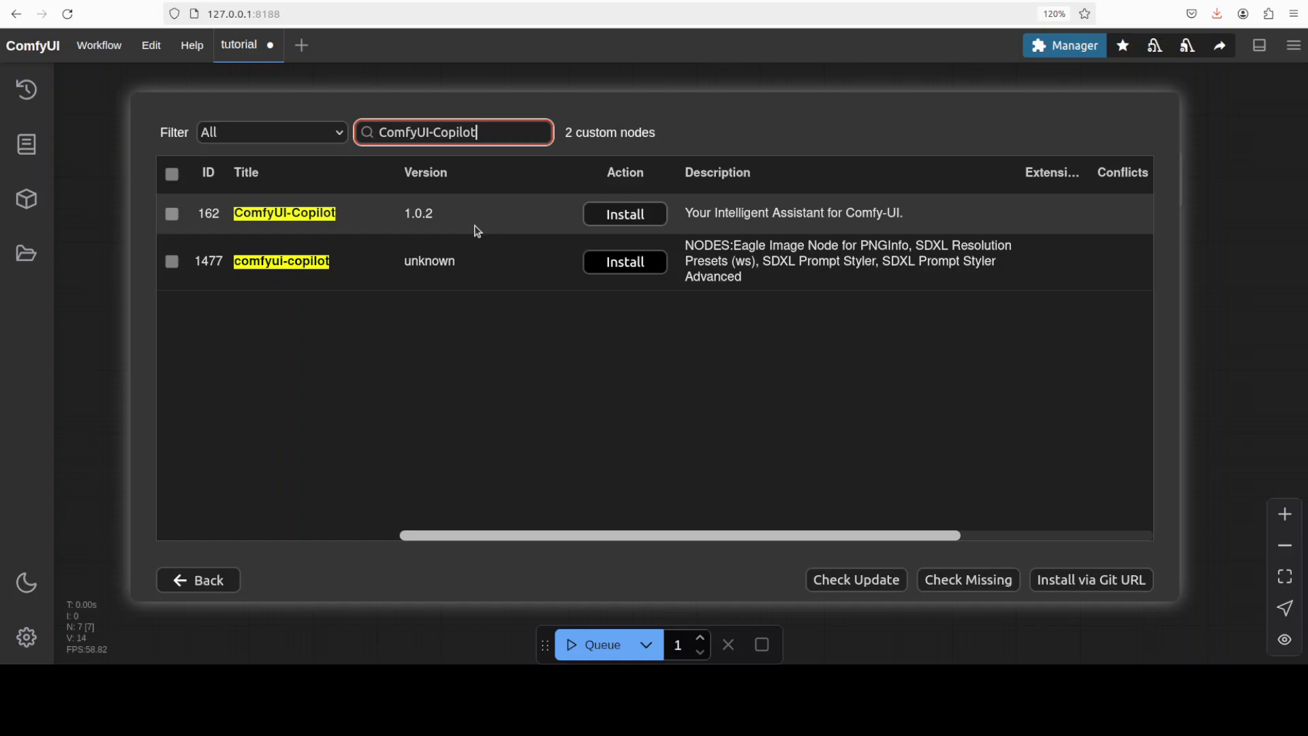
{"action": "left_click", "coordinate": [620, 217]}
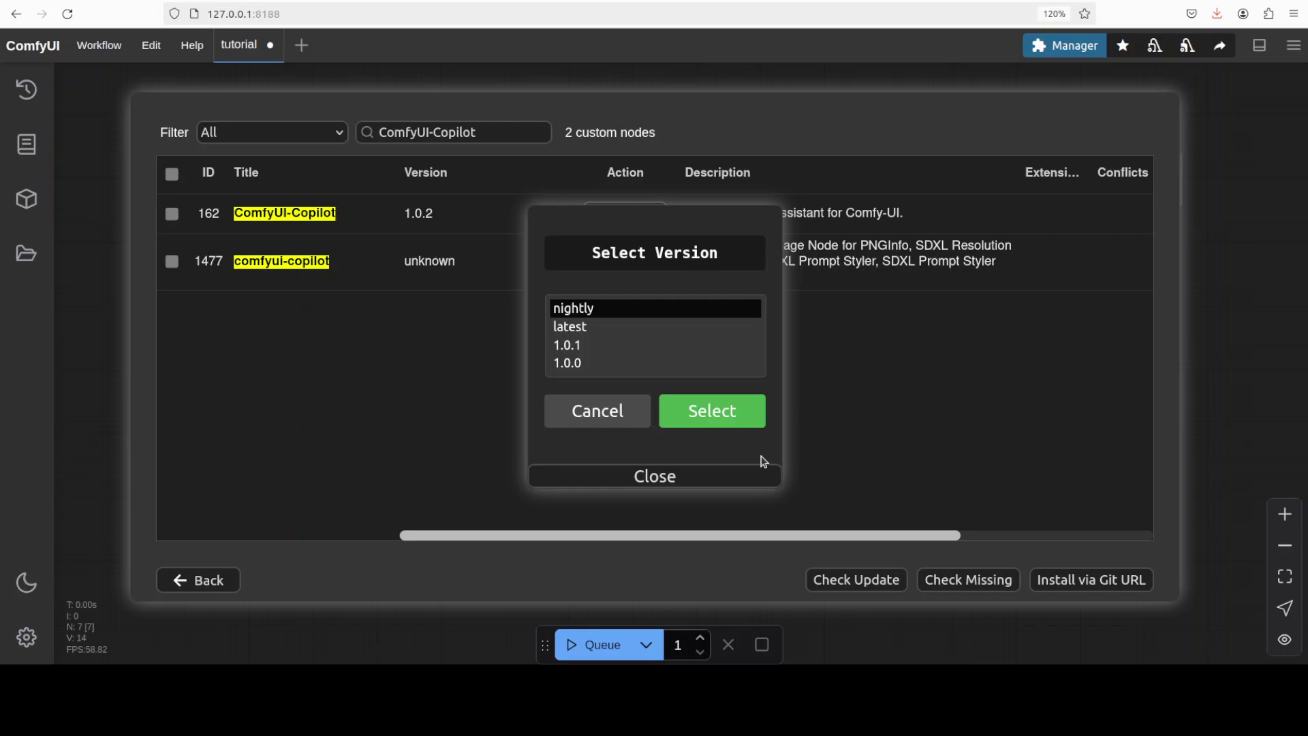
{"action": "left_click", "coordinate": [712, 414]}
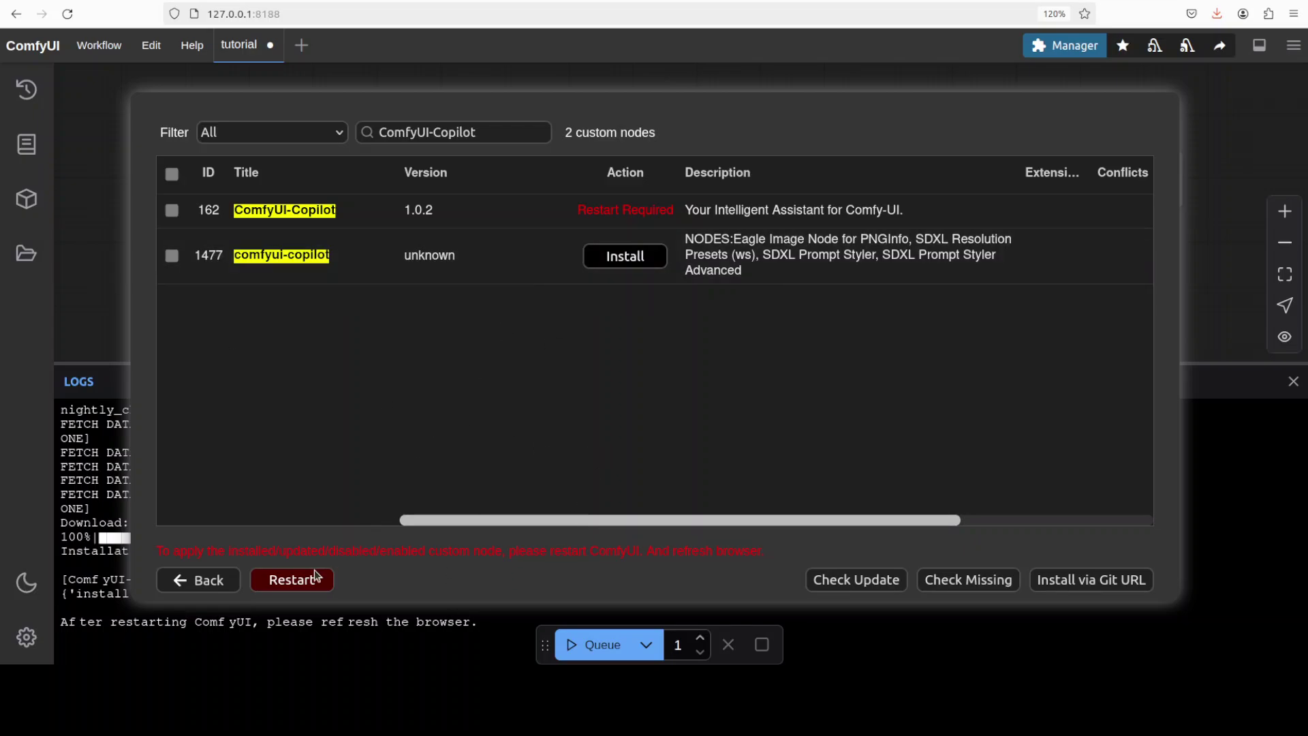
Step: Reboot the ComfyUI server, close the Logs panel, and confirm the browser refresh
{"action": "left_click", "coordinate": [296, 581]}
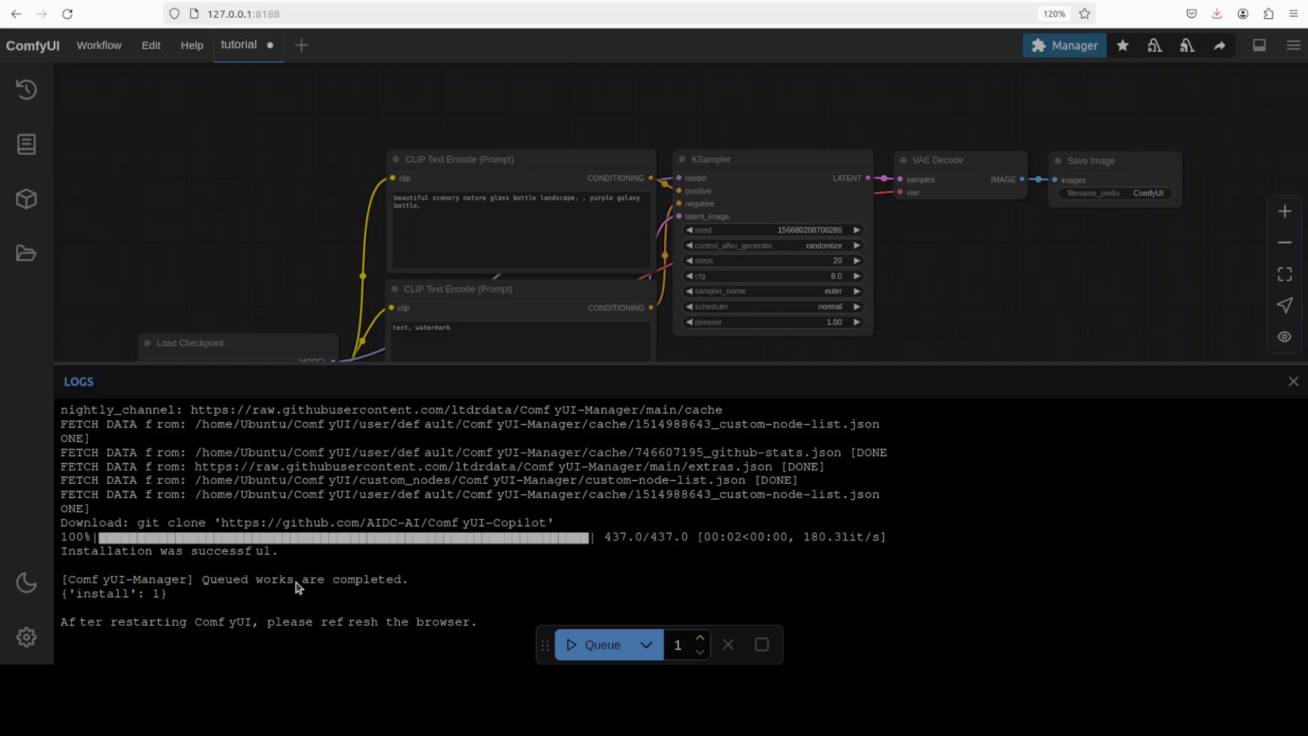
{"action": "left_click", "coordinate": [745, 402]}
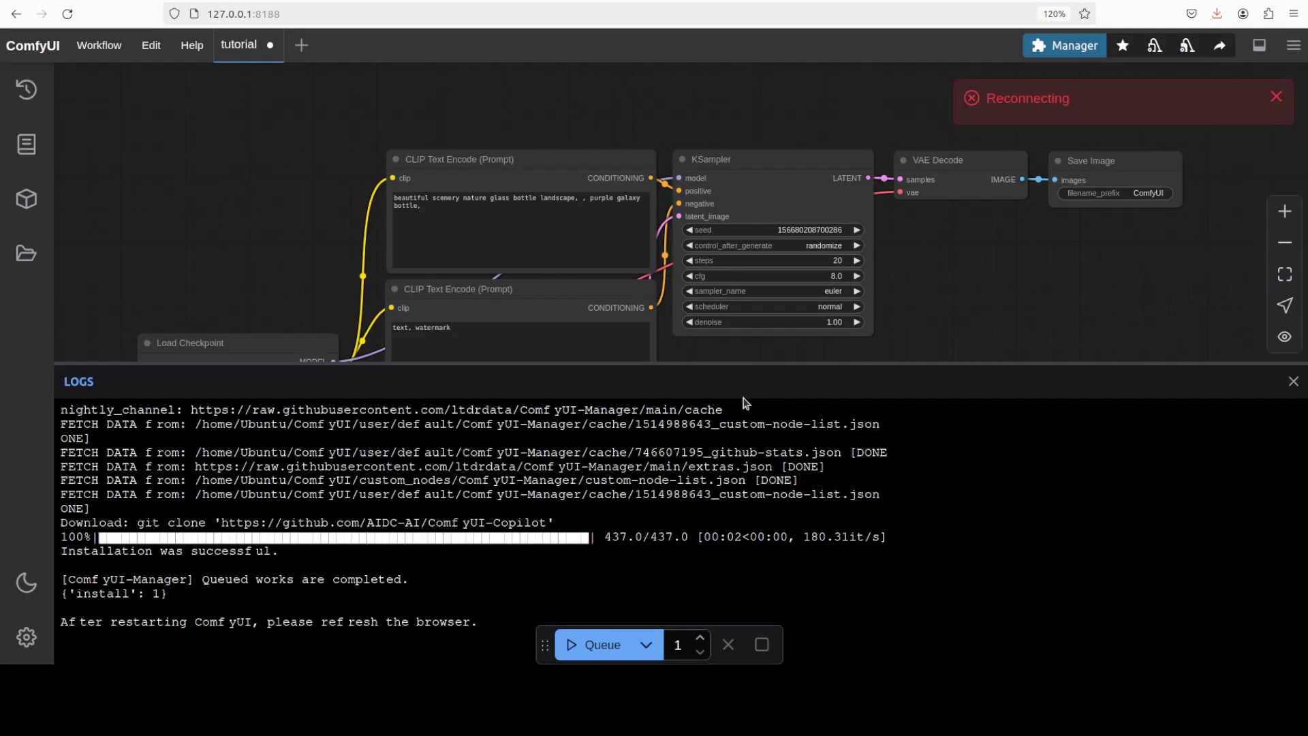
{"action": "left_click", "coordinate": [1294, 384]}
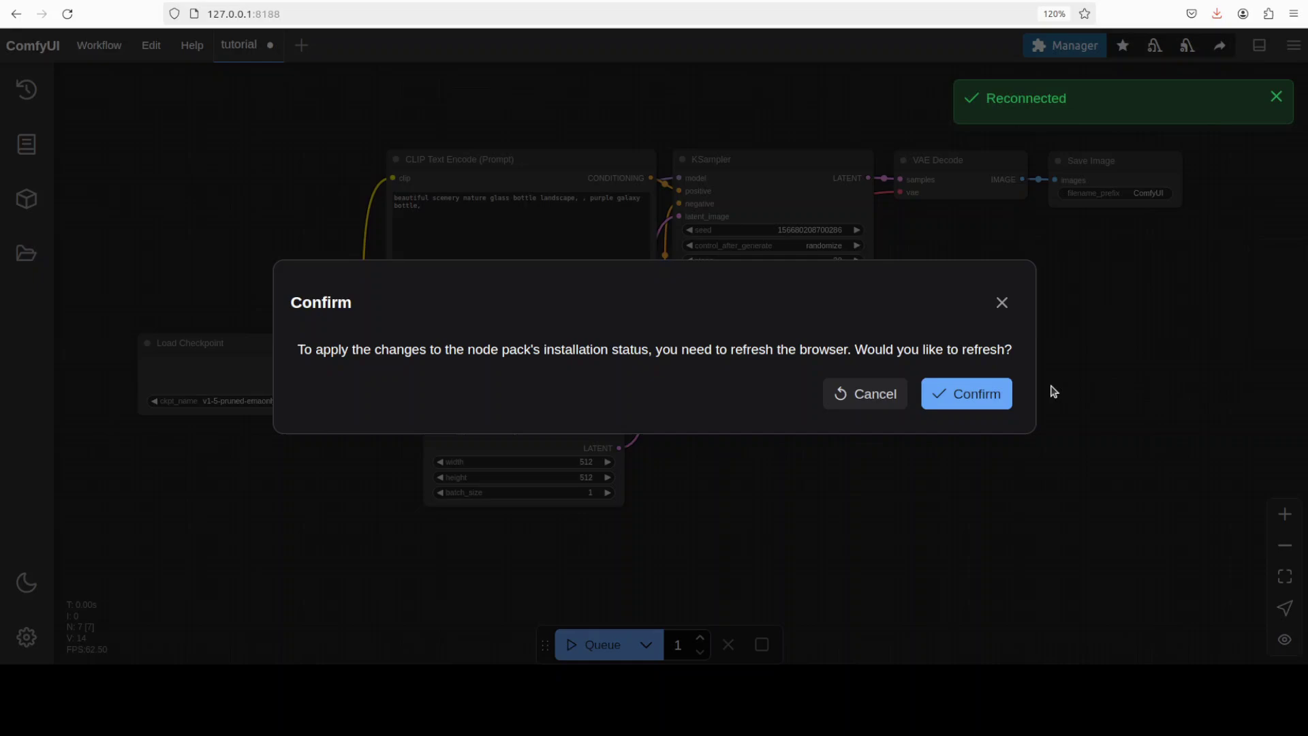
{"action": "left_click", "coordinate": [975, 396]}
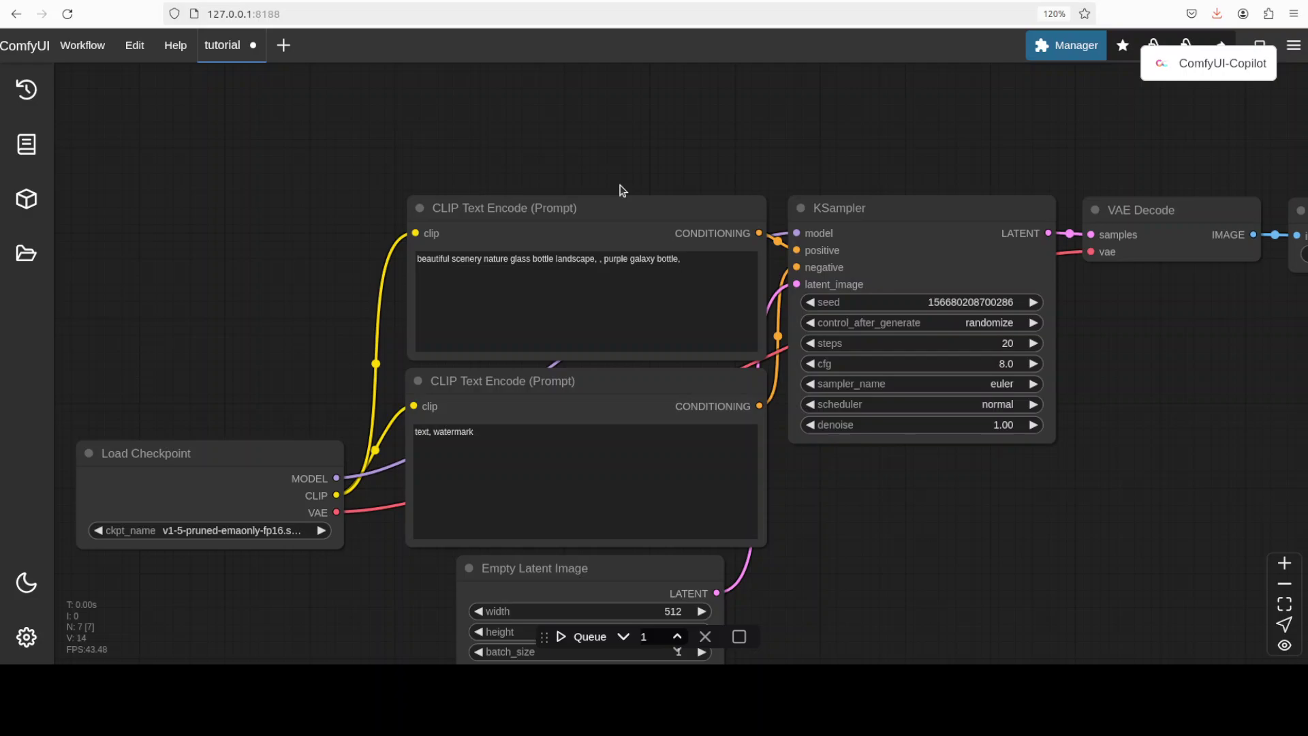
Step: Open the Copilot chat panel, check that gpt-4o-mini is selected, and show Set API Key
{"action": "left_click", "coordinate": [1214, 66]}
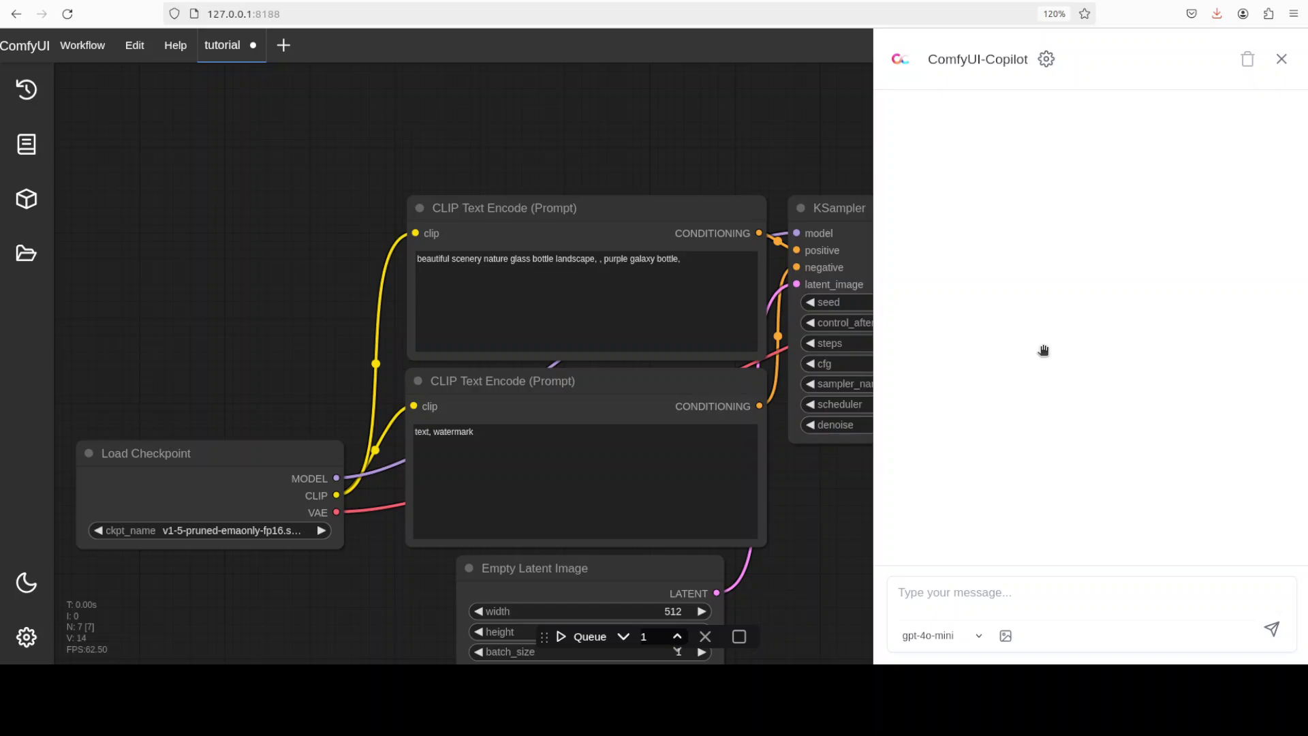
{"action": "left_click", "coordinate": [979, 632]}
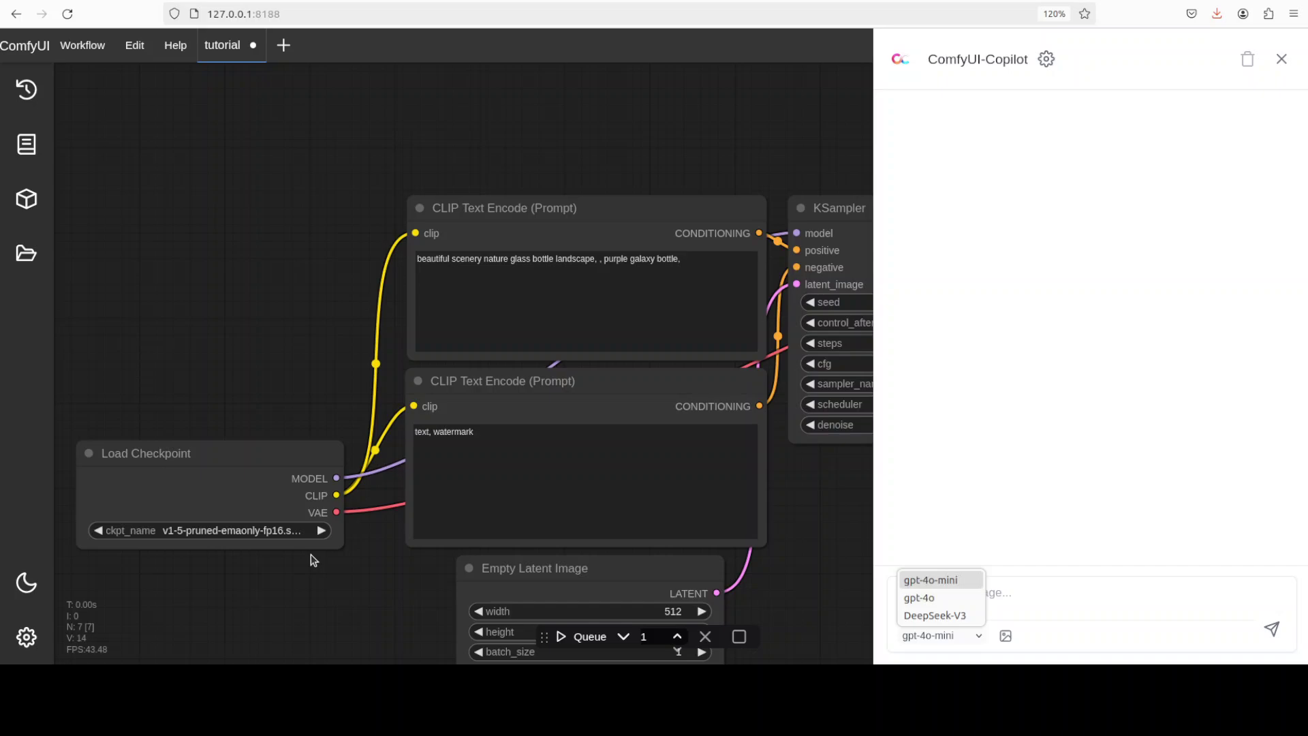
{"action": "key", "text": "Return"}
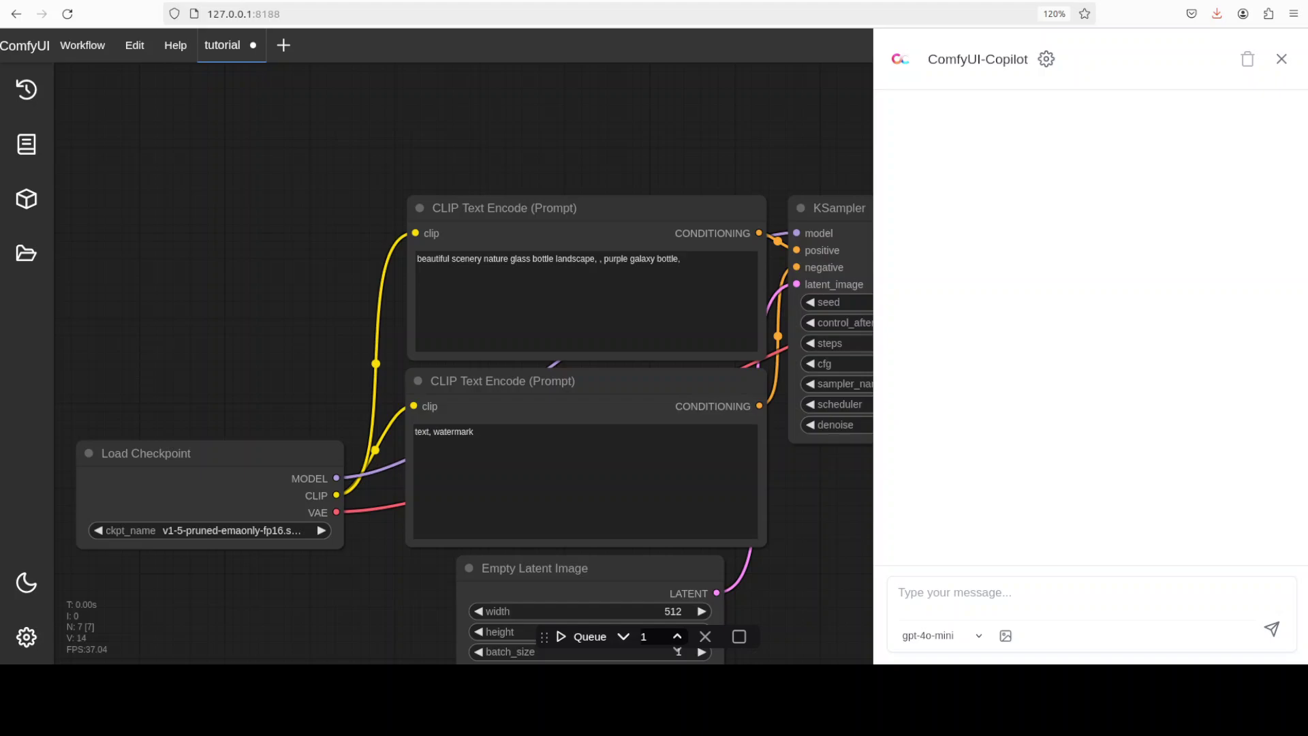
{"action": "left_click", "coordinate": [1048, 59]}
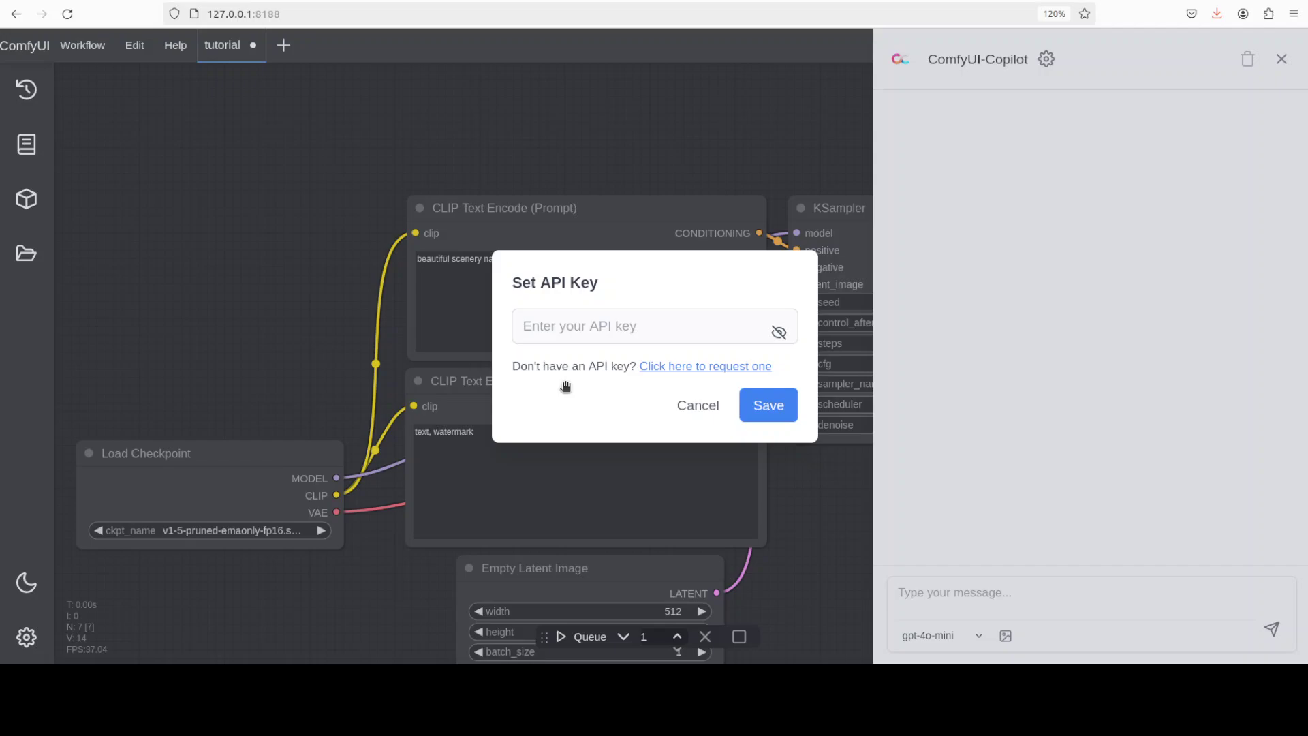
Step: Submit the Typeform API key request as a Technical Developer, then go back to ComfyUI
{"action": "left_click", "coordinate": [688, 369]}
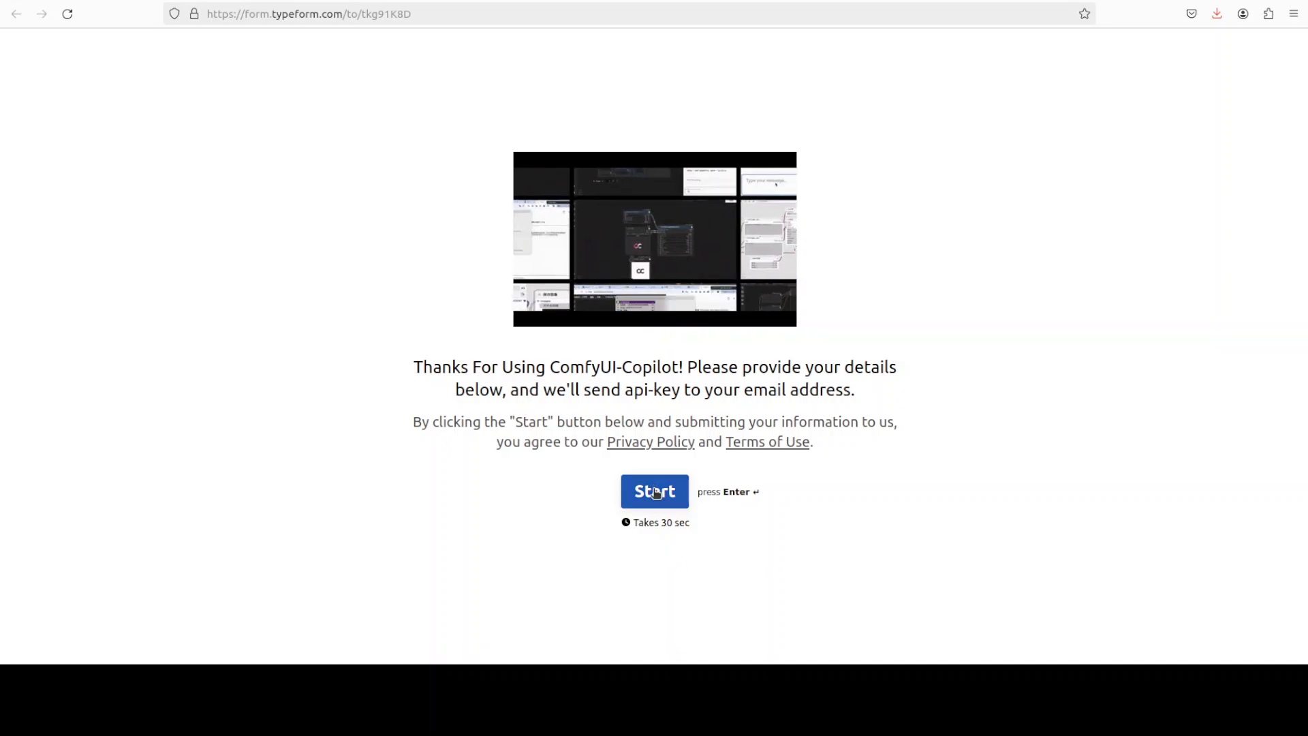
{"action": "left_click", "coordinate": [656, 492]}
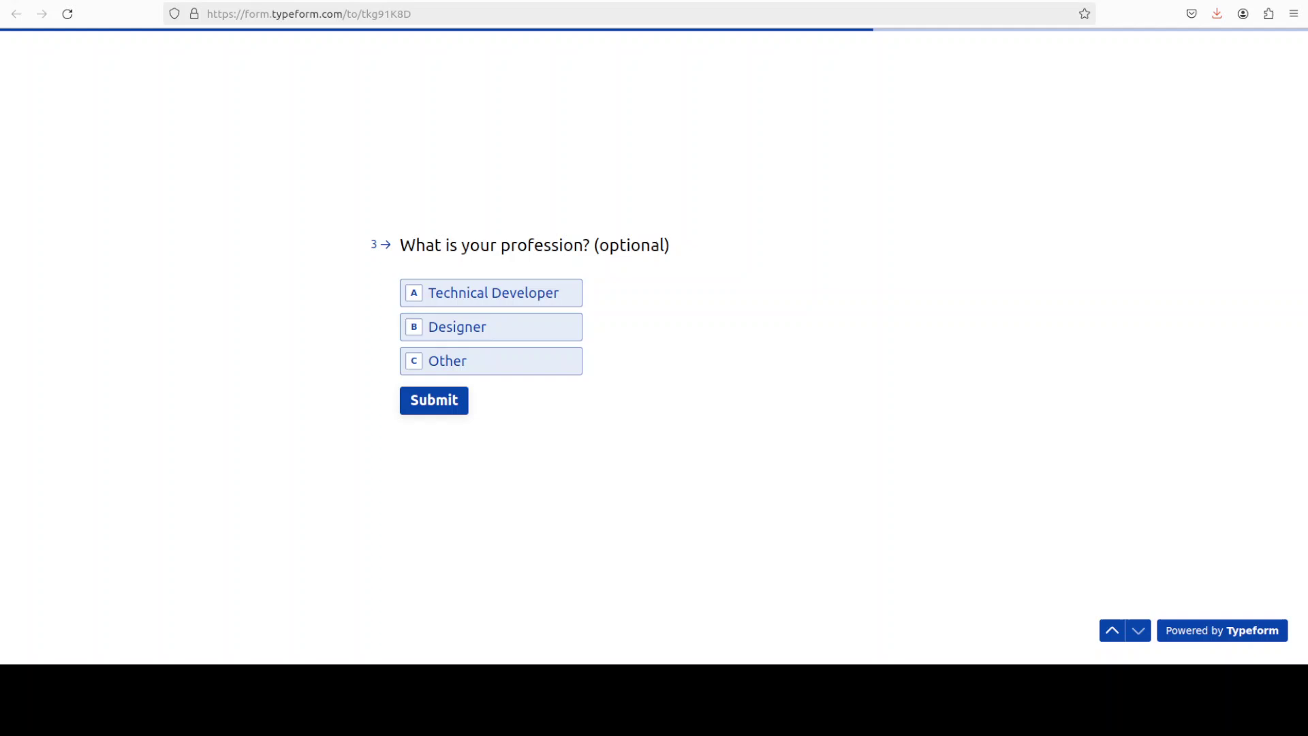
{"action": "key", "text": "Up"}
{"action": "key", "text": "Up"}
{"action": "key", "text": "Up"}
{"action": "key", "text": "Down"}
{"action": "key", "text": "Down"}
{"action": "key", "text": "Down"}
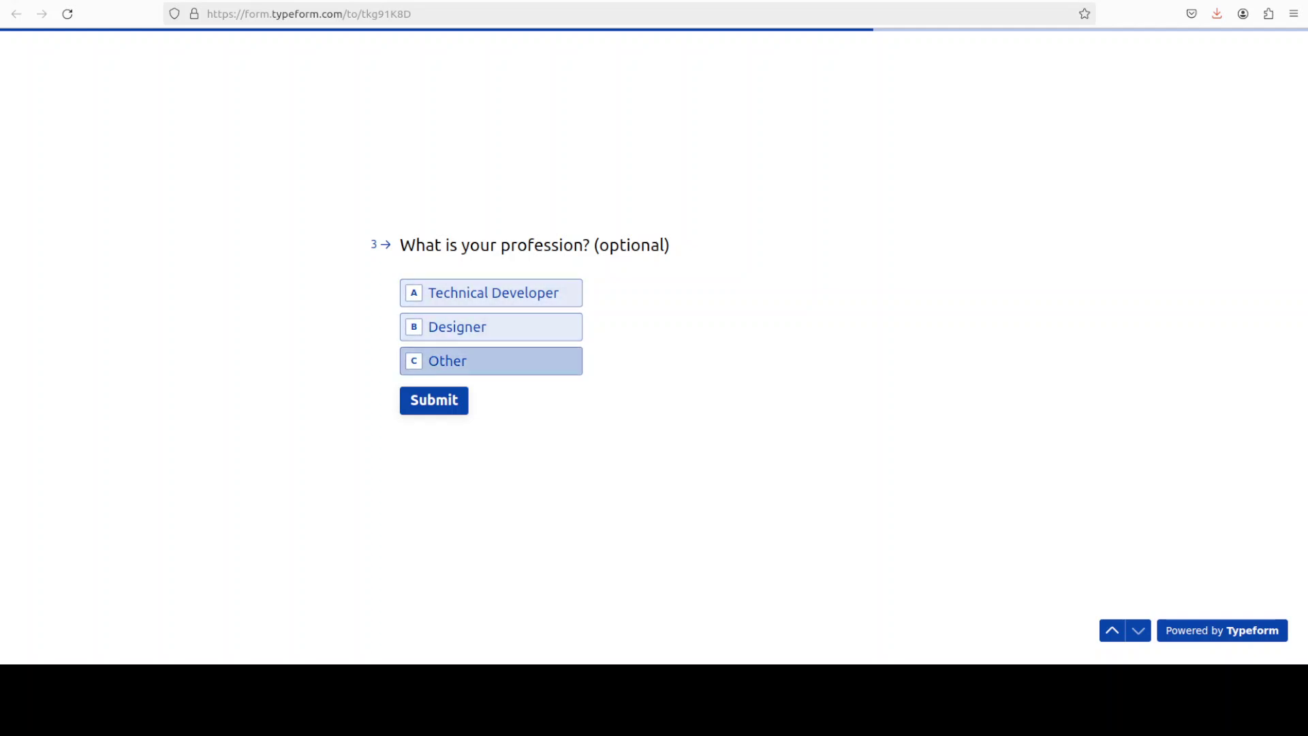
{"action": "left_click", "coordinate": [492, 300]}
{"action": "left_click", "coordinate": [433, 408]}
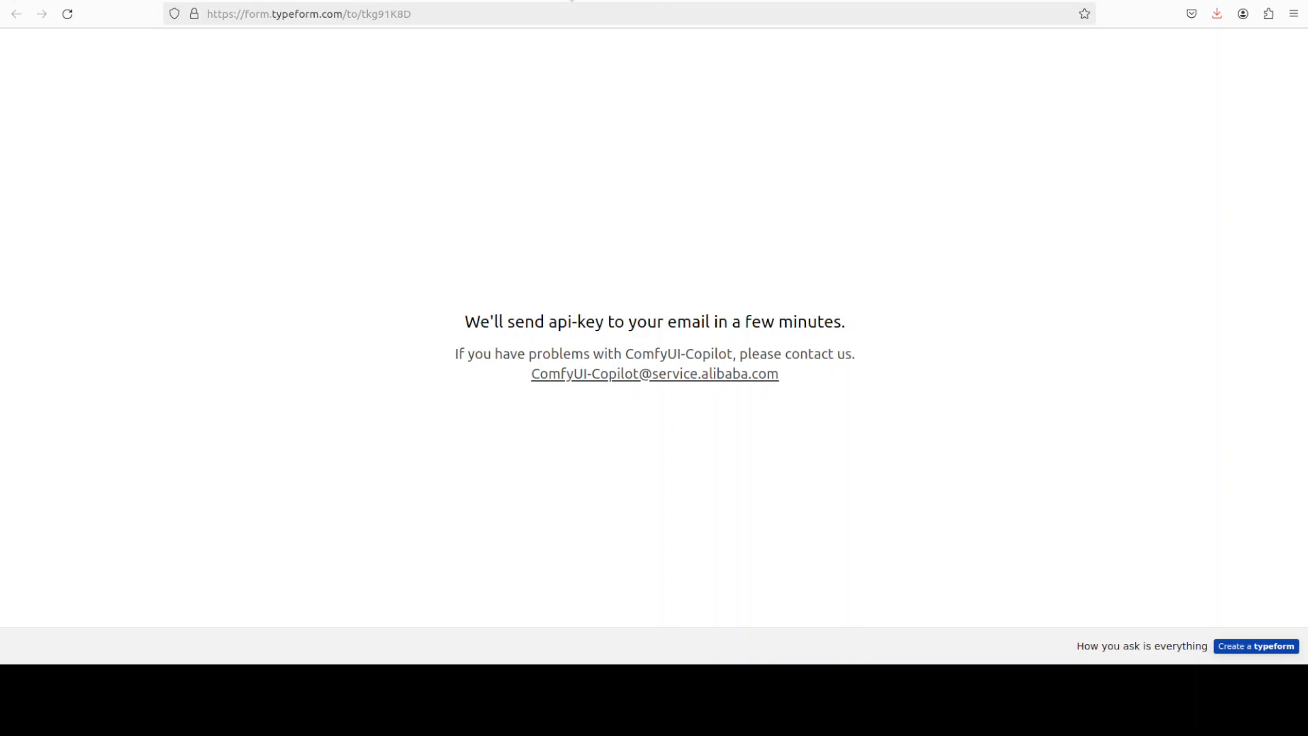
{"action": "key", "text": "ctrl+w"}
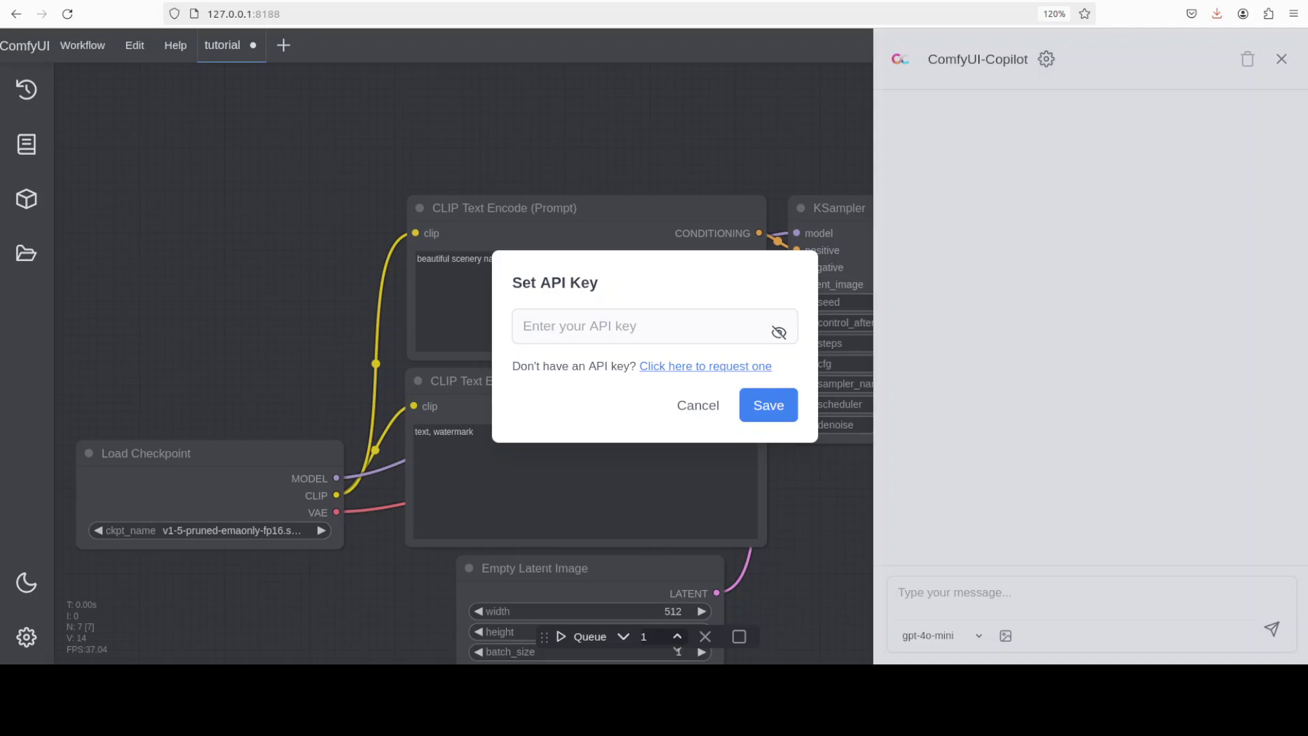
Step: Paste and save the Copilot API key, then reopen the settings to confirm it's stored
{"action": "key", "text": "ctrl+v"}
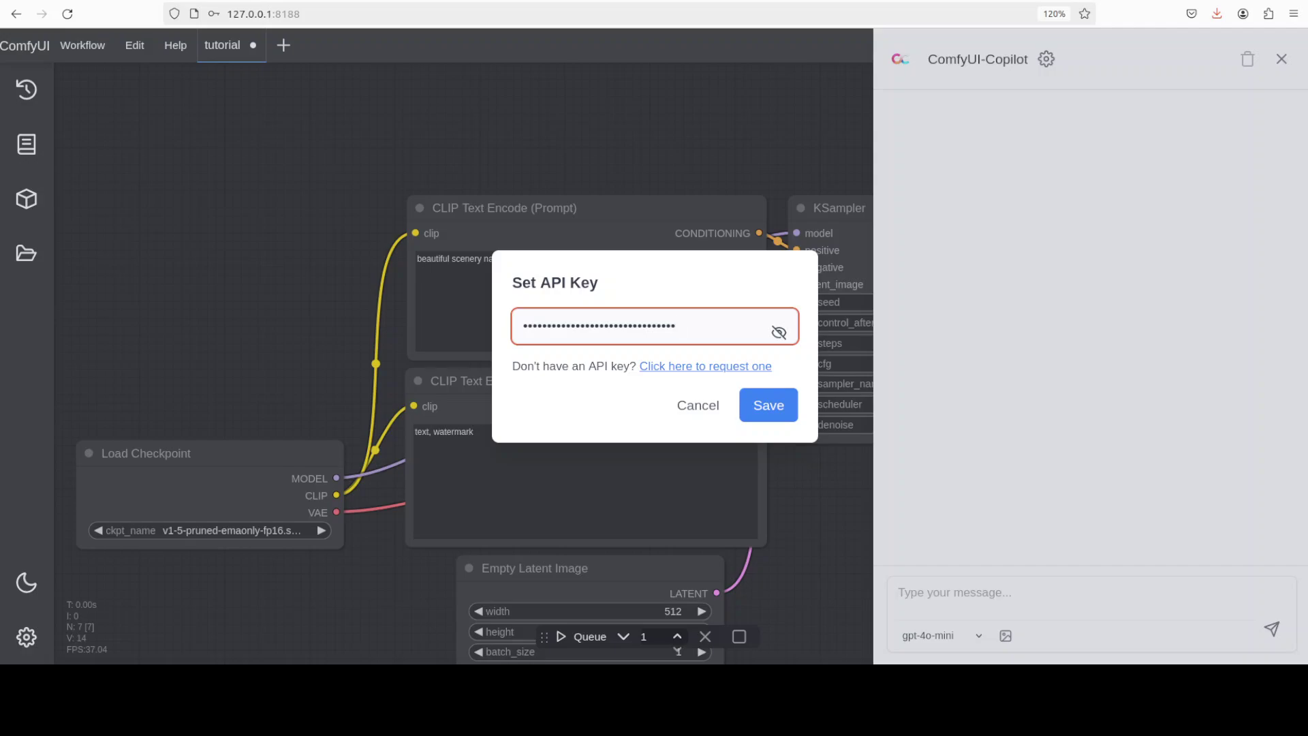
{"action": "left_click", "coordinate": [763, 410]}
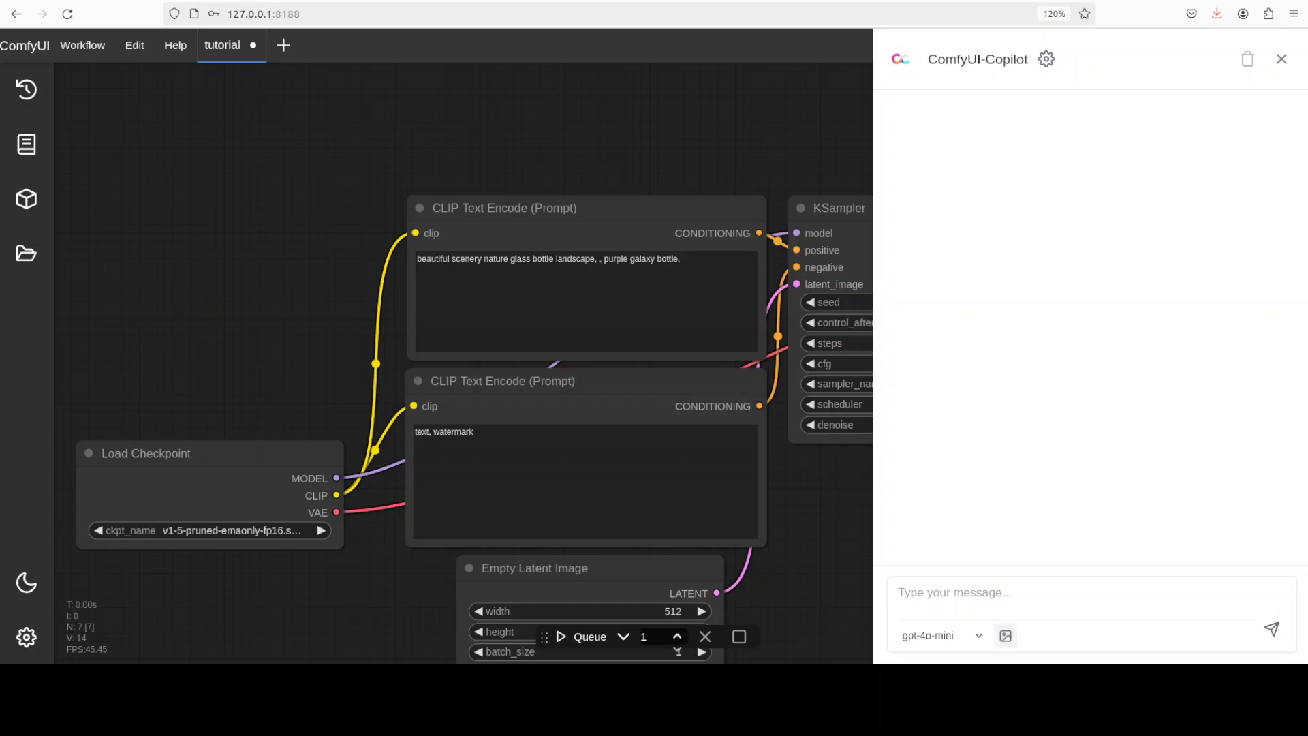
{"action": "left_click", "coordinate": [1048, 62]}
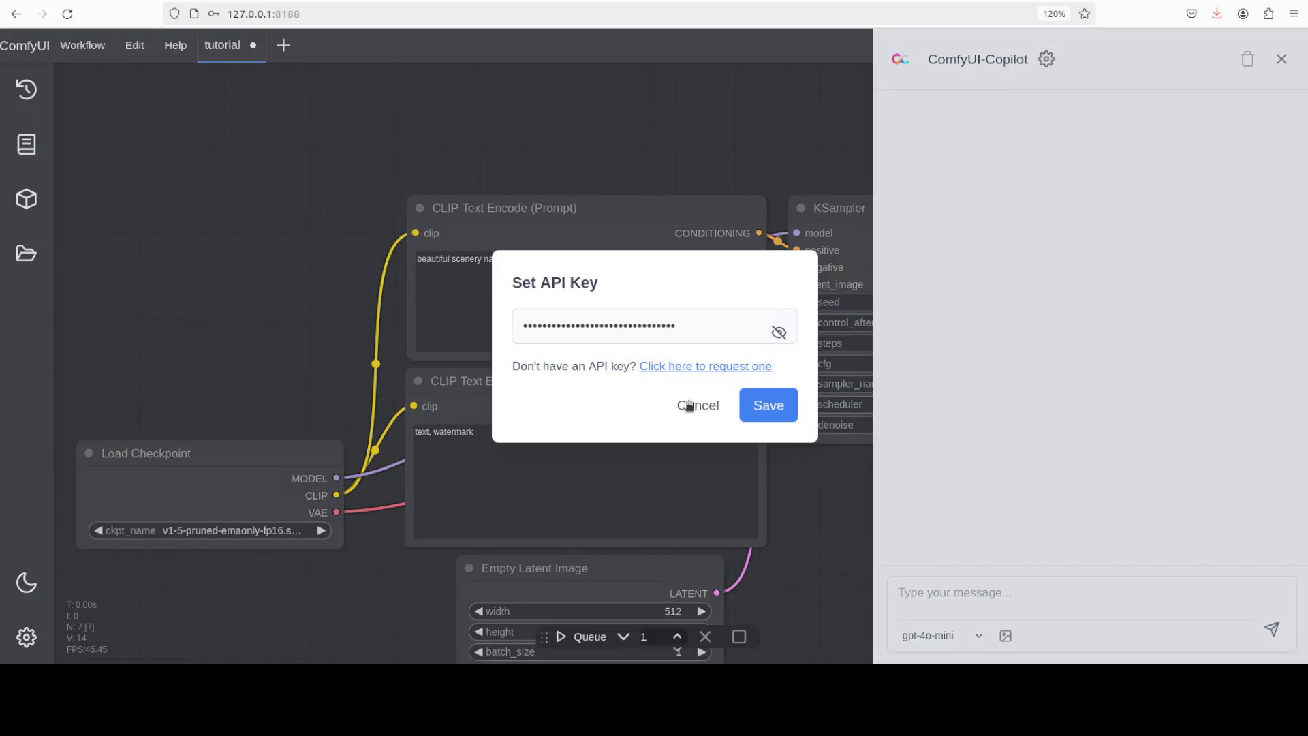
Step: Close the API key and image upload dialogs, then zoom out and pan to see every node
{"action": "left_click", "coordinate": [880, 424]}
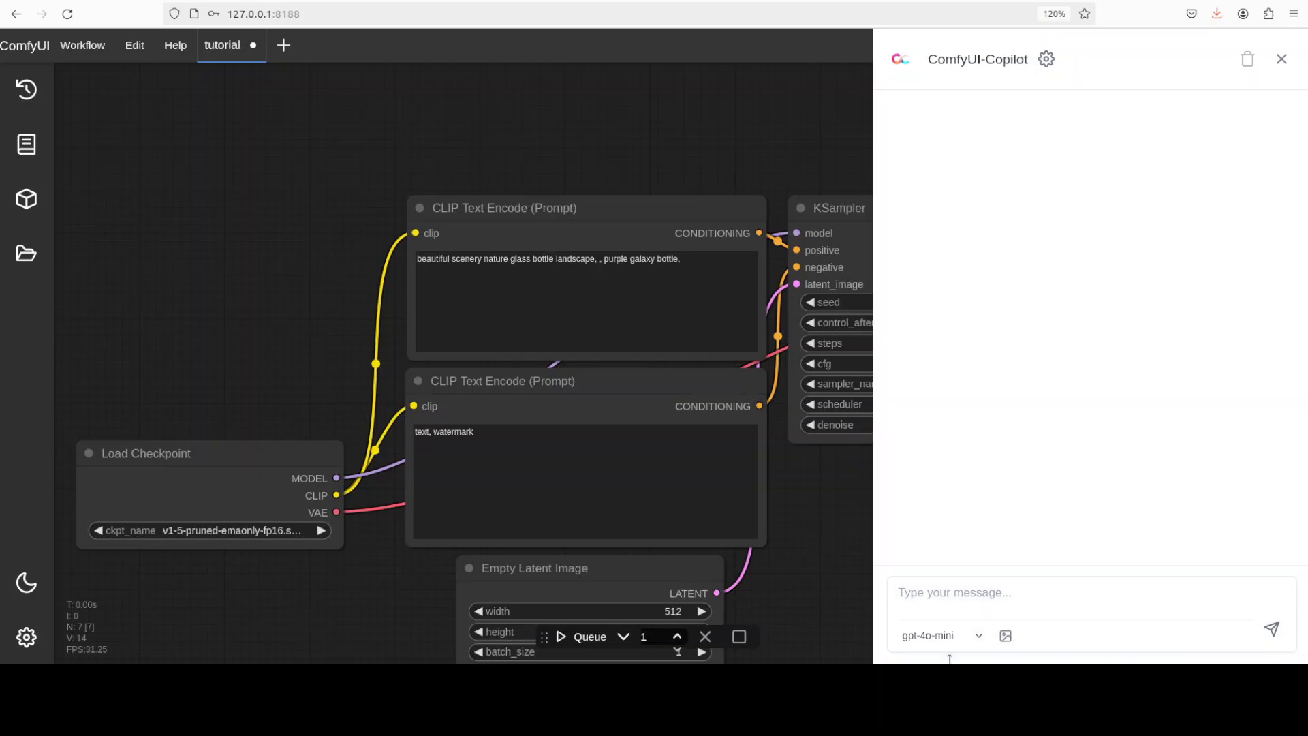
{"action": "left_click", "coordinate": [1006, 638]}
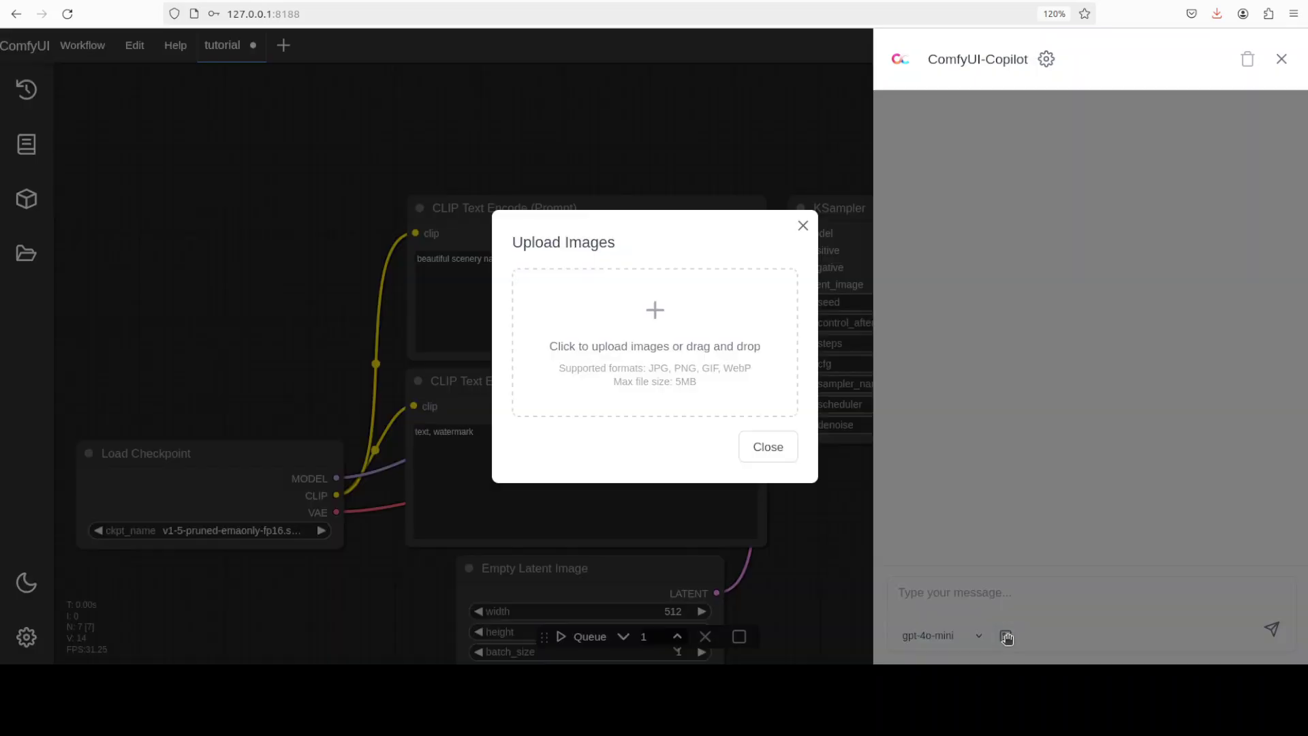
{"action": "left_click", "coordinate": [769, 448]}
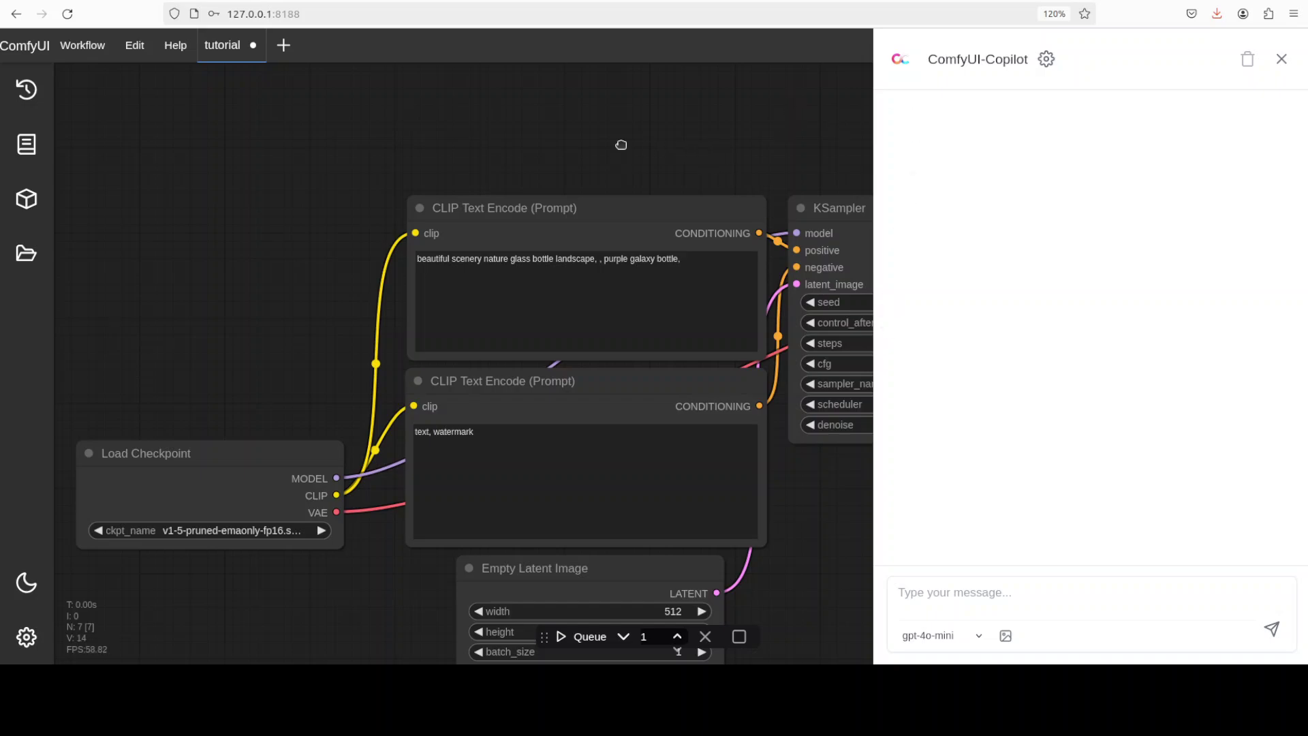
{"action": "scroll", "coordinate": [604, 129], "scroll_direction": "down", "scroll_amount": 4}
{"action": "mouse_move", "coordinate": [596, 128]}
{"action": "left_mouse_down"}
{"action": "mouse_move", "coordinate": [695, 111]}
{"action": "mouse_move", "coordinate": [502, 129]}
{"action": "mouse_move", "coordinate": [678, 129]}
{"action": "mouse_move", "coordinate": [490, 154]}
{"action": "mouse_move", "coordinate": [593, 149]}
{"action": "left_mouse_up"}
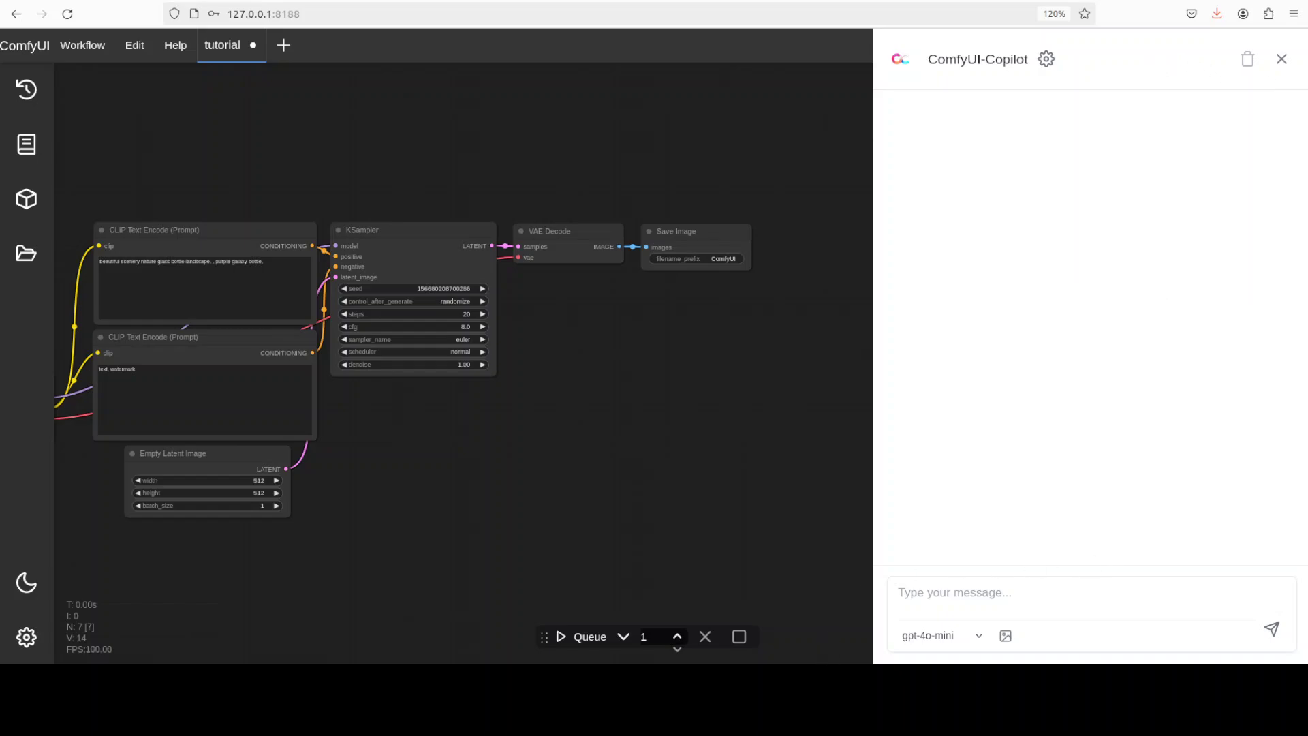
Step: Run the workflow and begin a Copilot message with 'I am receiving'
{"action": "left_click", "coordinate": [580, 638]}
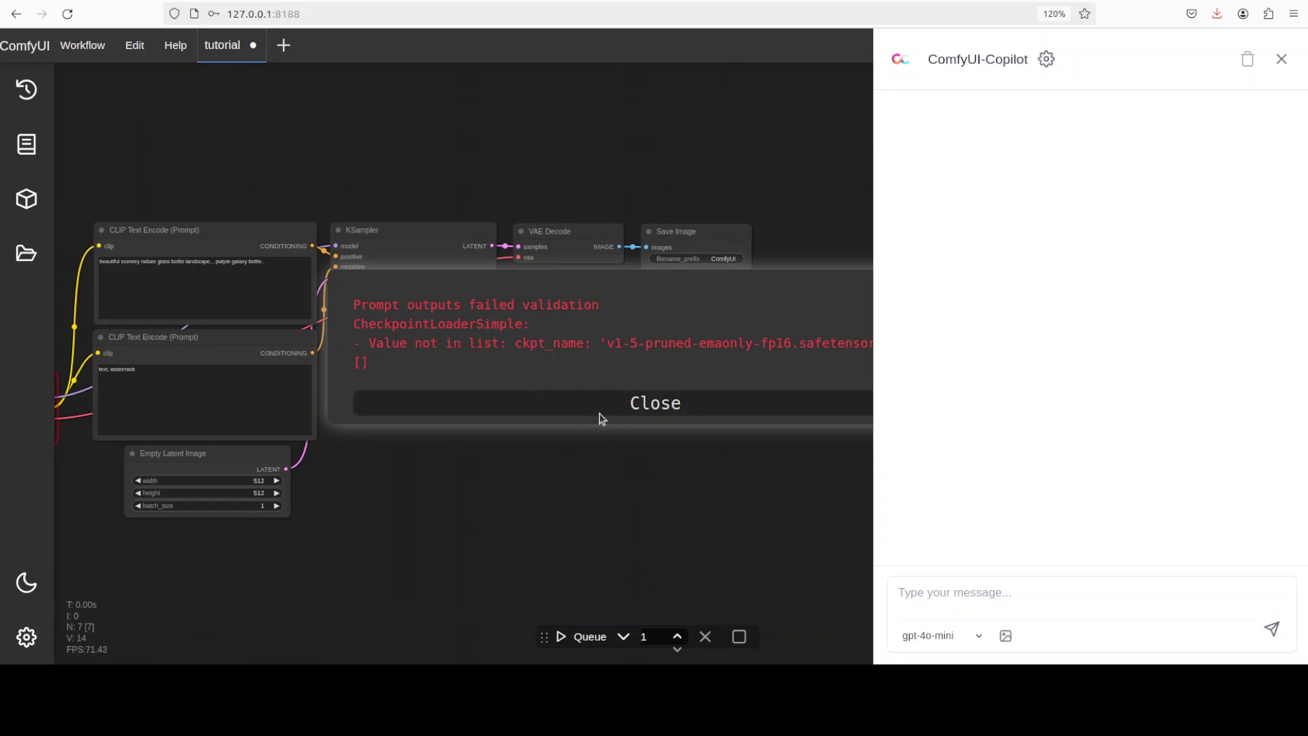
{"action": "left_click", "coordinate": [975, 597]}
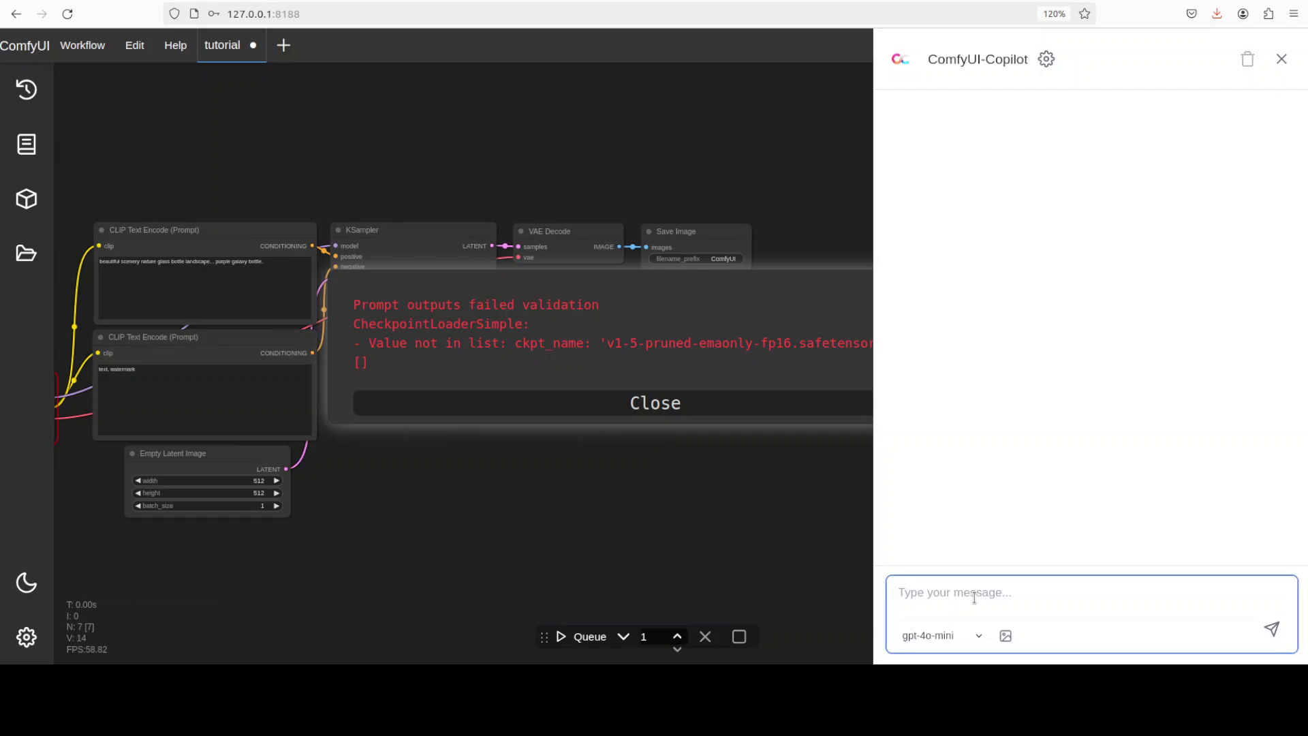
{"action": "type", "text": "I am receiving"}
Step: Copy the checkpoint validation error and extend the message with 'following error while running my workflow :'
{"action": "triple_click", "coordinate": [386, 359]}
{"action": "left_click", "coordinate": [391, 372]}
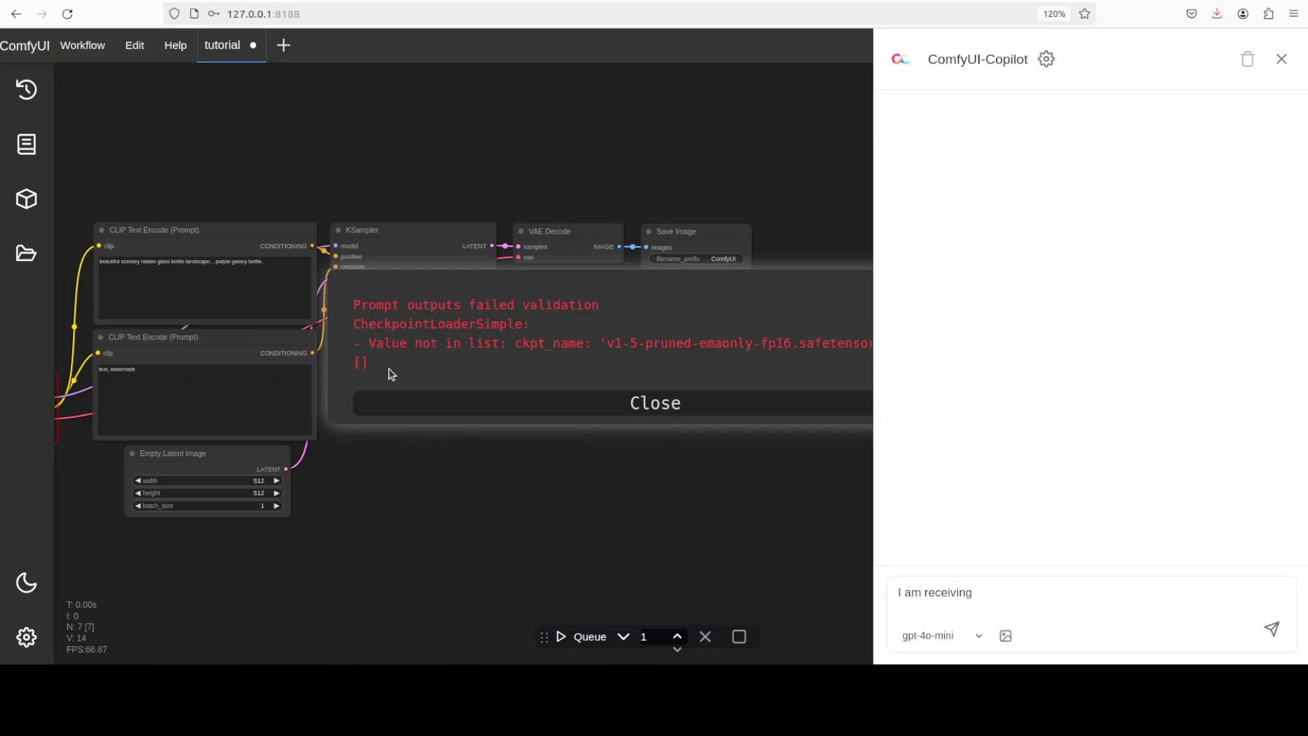
{"action": "left_click_drag", "start_coordinate": [361, 306], "coordinate": [366, 362]}
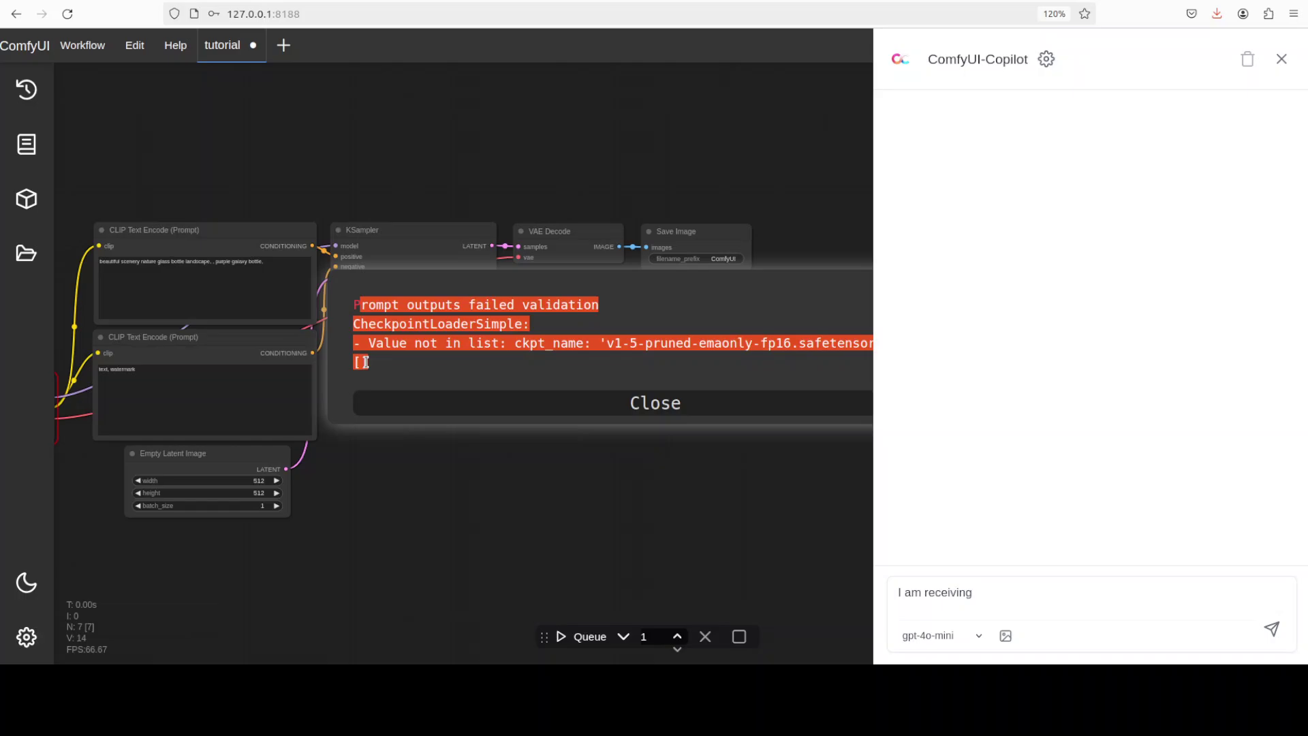
{"action": "right_click", "coordinate": [402, 331]}
{"action": "left_click", "coordinate": [436, 346]}
{"action": "left_click", "coordinate": [1022, 595]}
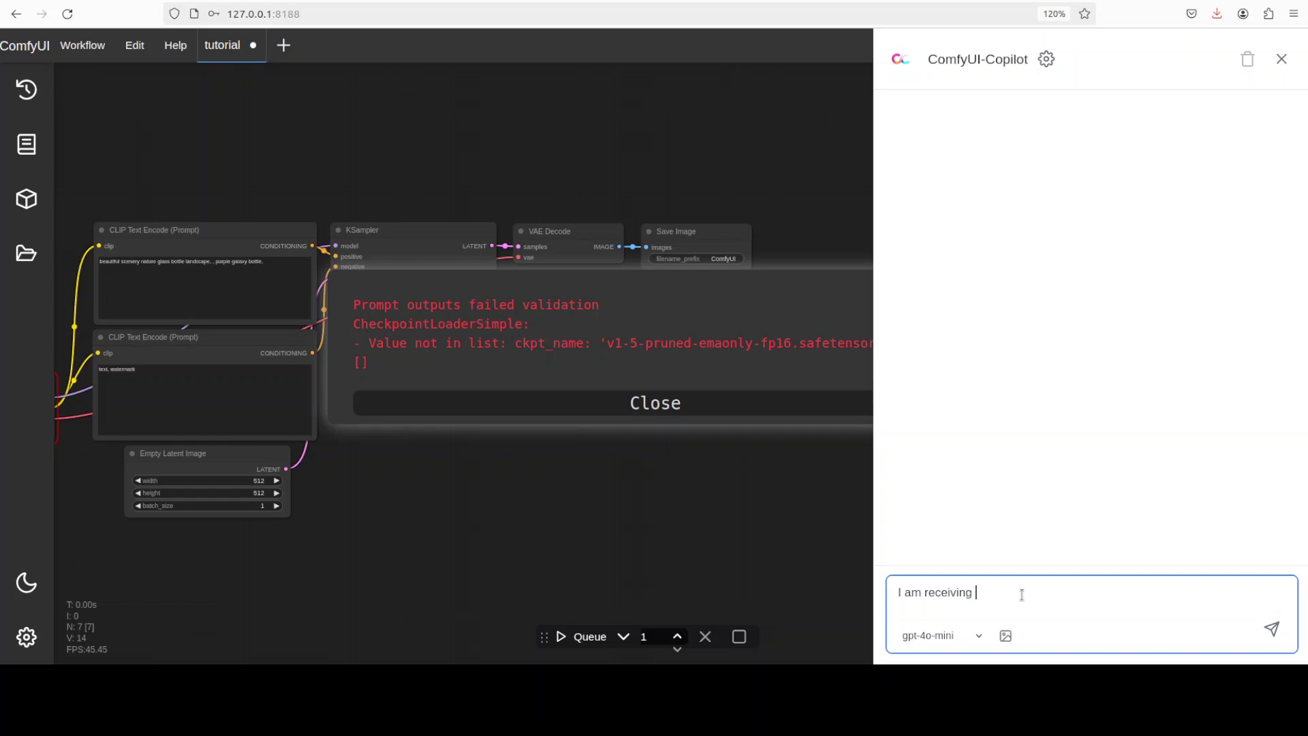
{"action": "type", "text": "following error while running my work"}
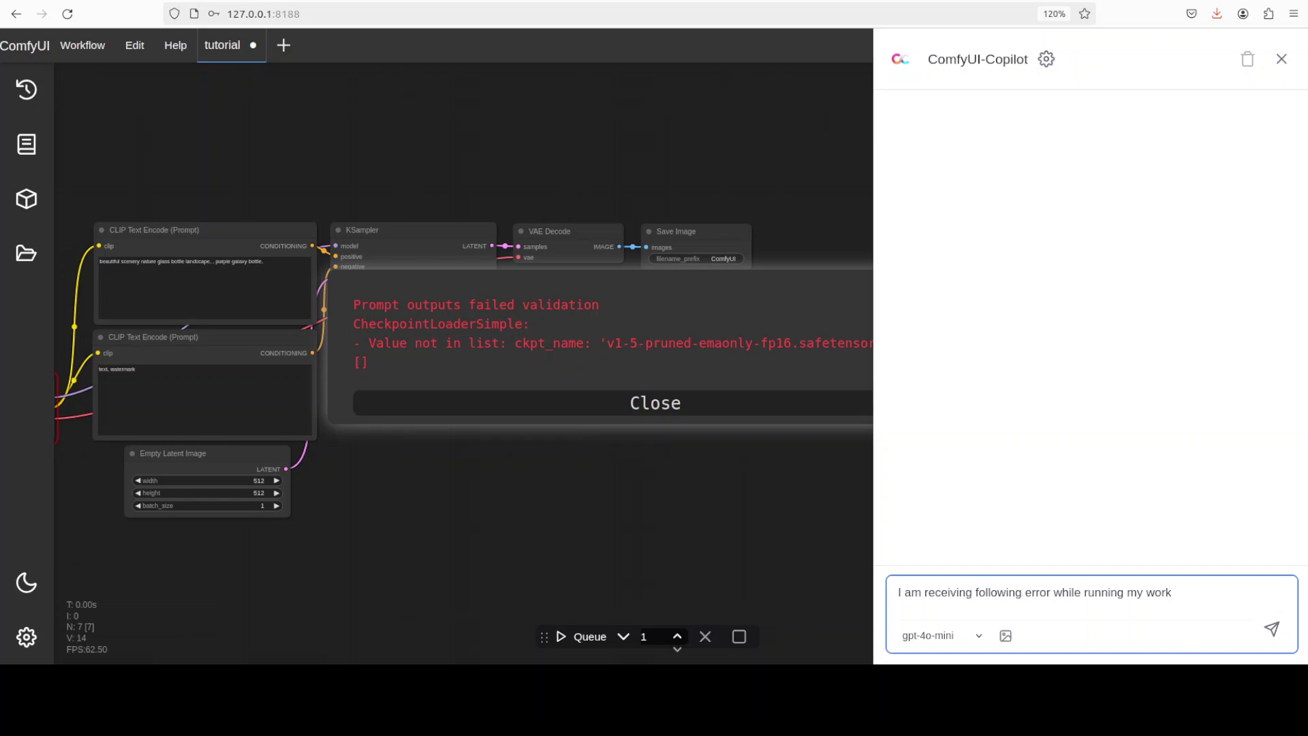
{"action": "type", "text": "flow :"}
Step: Send Copilot the pasted checkpoint error, read its troubleshooting reply, and close the error dialog
{"action": "key", "text": "ctrl+v"}
{"action": "key", "text": "Return"}
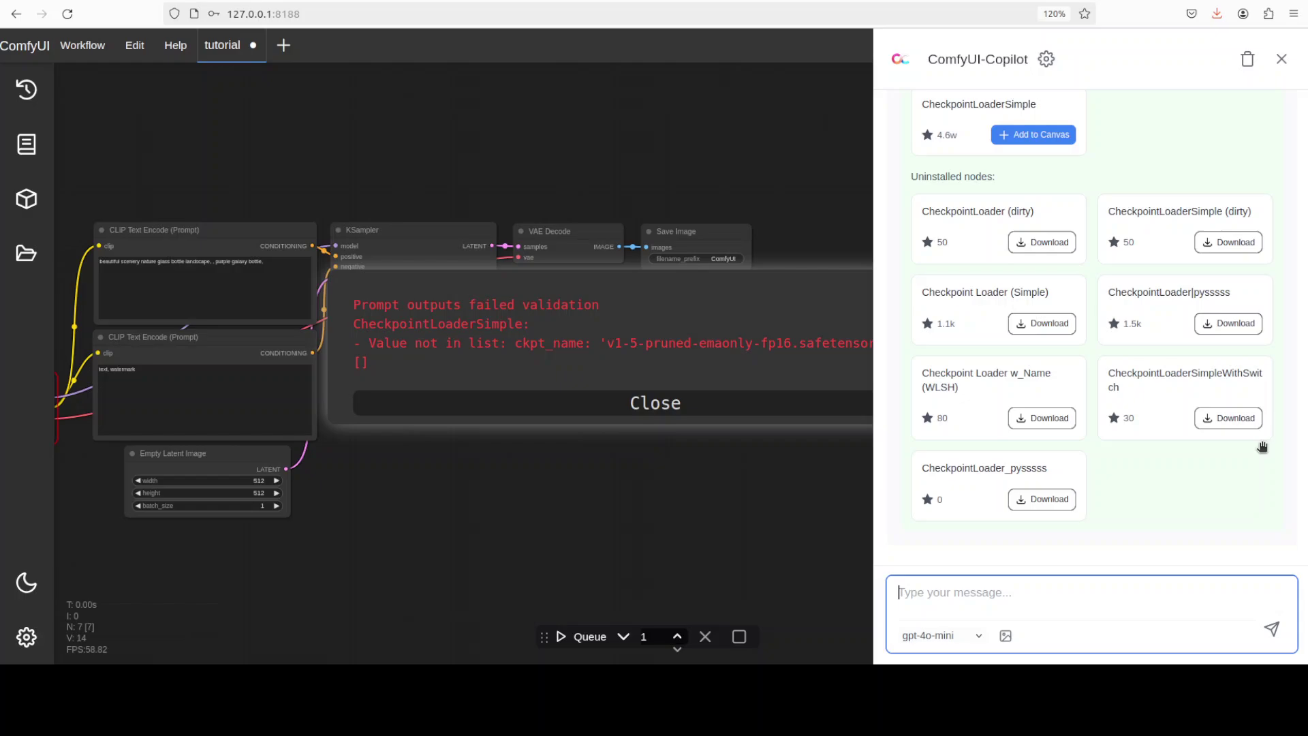
{"action": "scroll", "coordinate": [1162, 423], "scroll_direction": "up", "scroll_amount": 2}
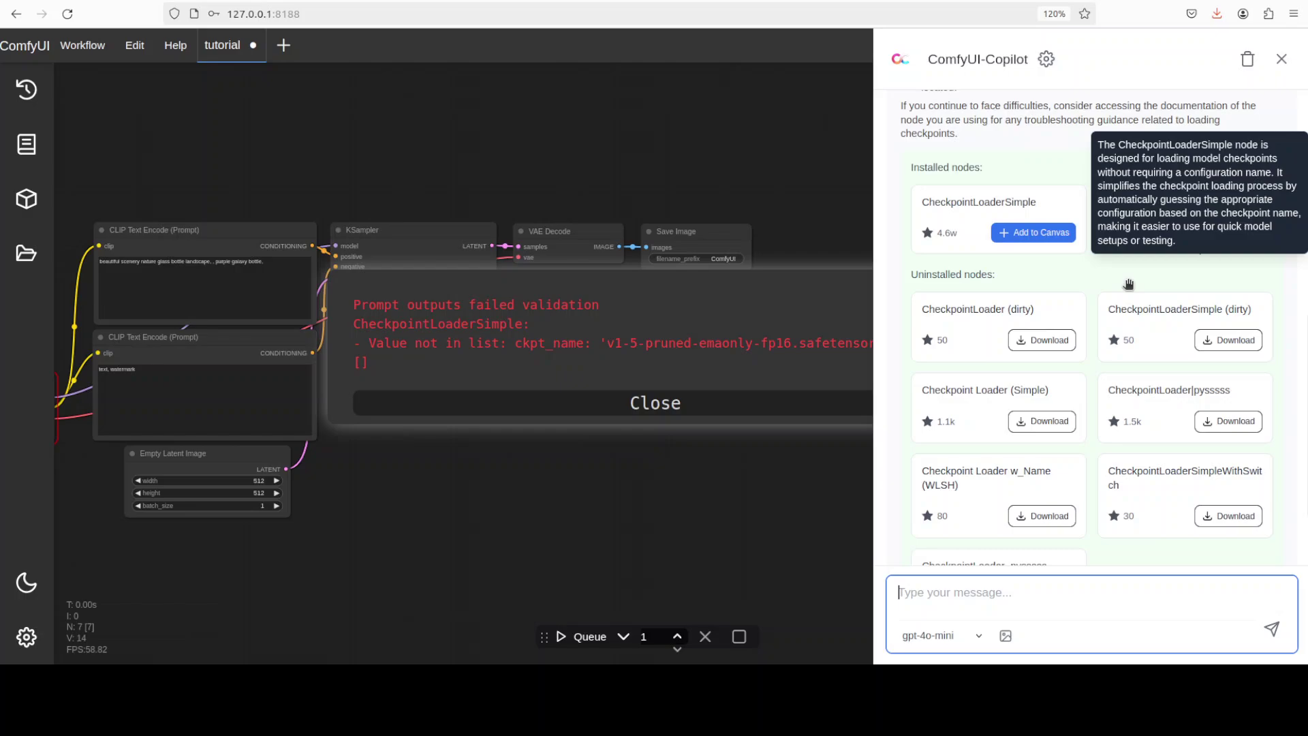
{"action": "scroll", "coordinate": [1131, 286], "scroll_direction": "up", "scroll_amount": 4}
{"action": "scroll", "coordinate": [1153, 327], "scroll_direction": "up", "scroll_amount": 5}
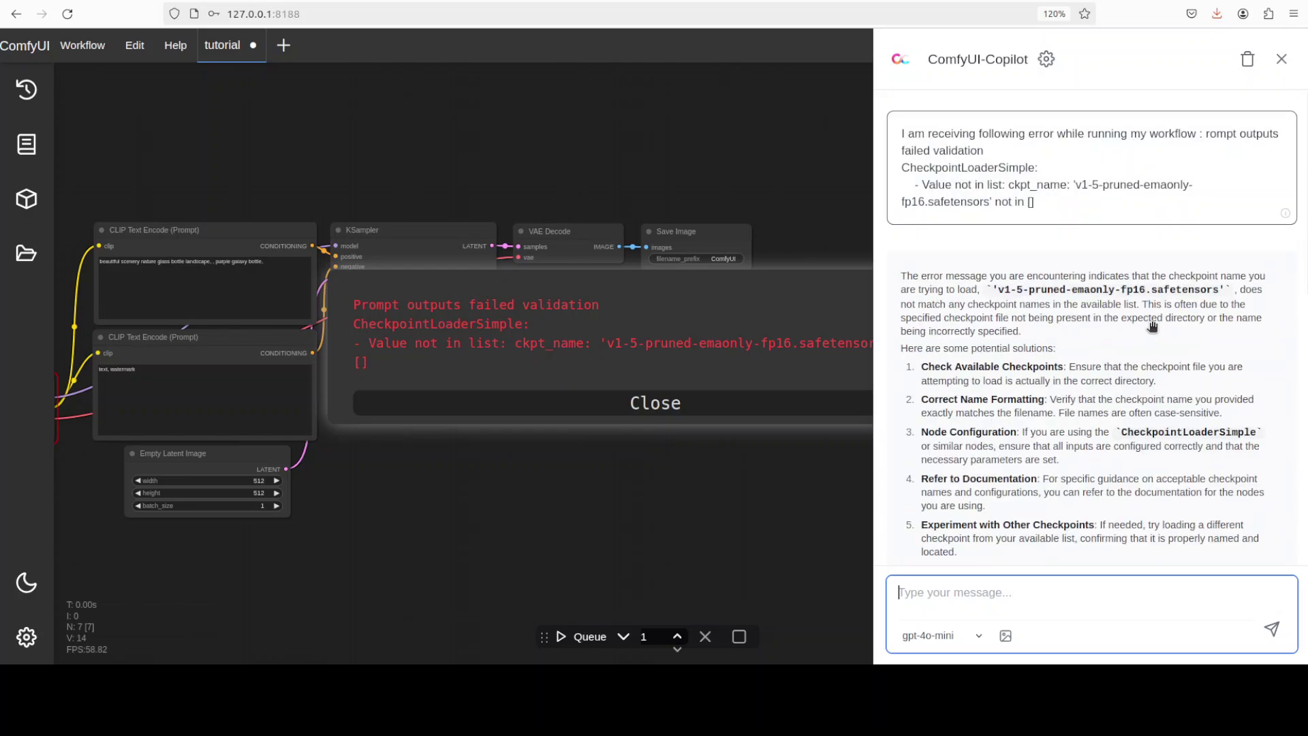
{"action": "scroll", "coordinate": [1000, 318], "scroll_direction": "down", "scroll_amount": 1}
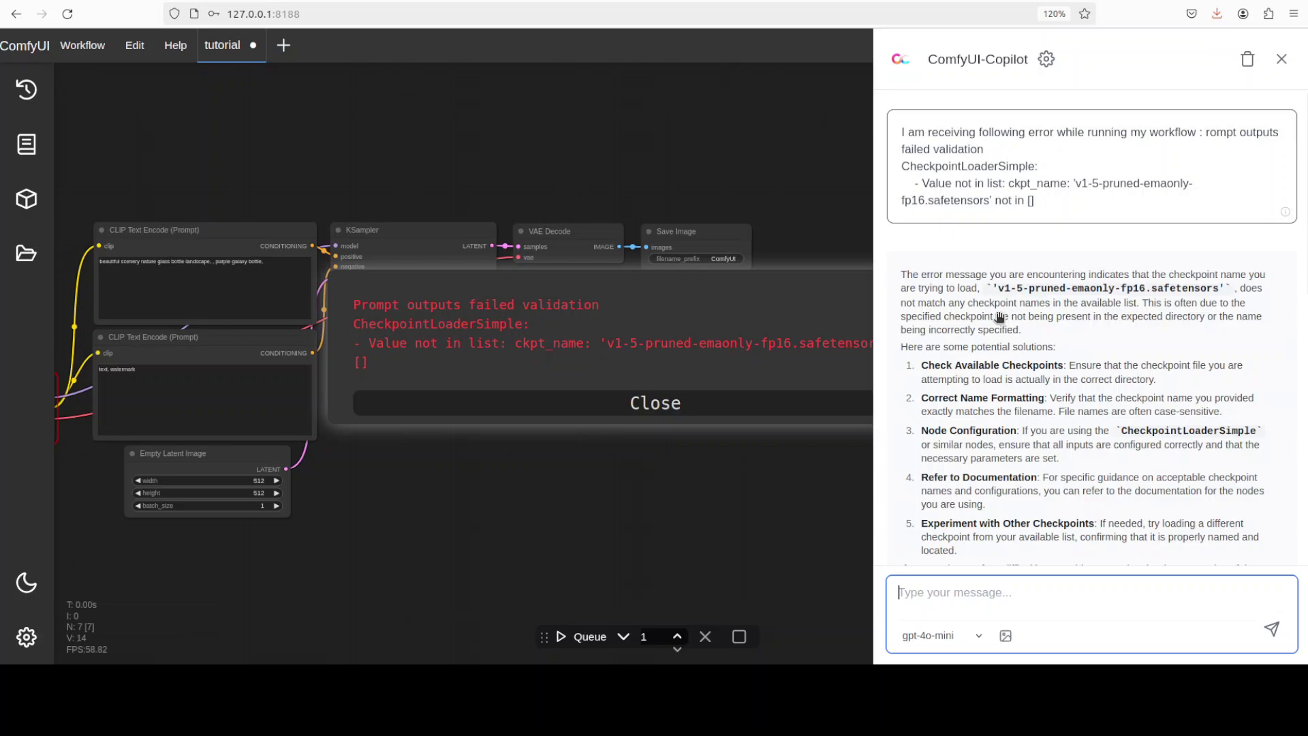
{"action": "scroll", "coordinate": [1000, 317], "scroll_direction": "down", "scroll_amount": 2}
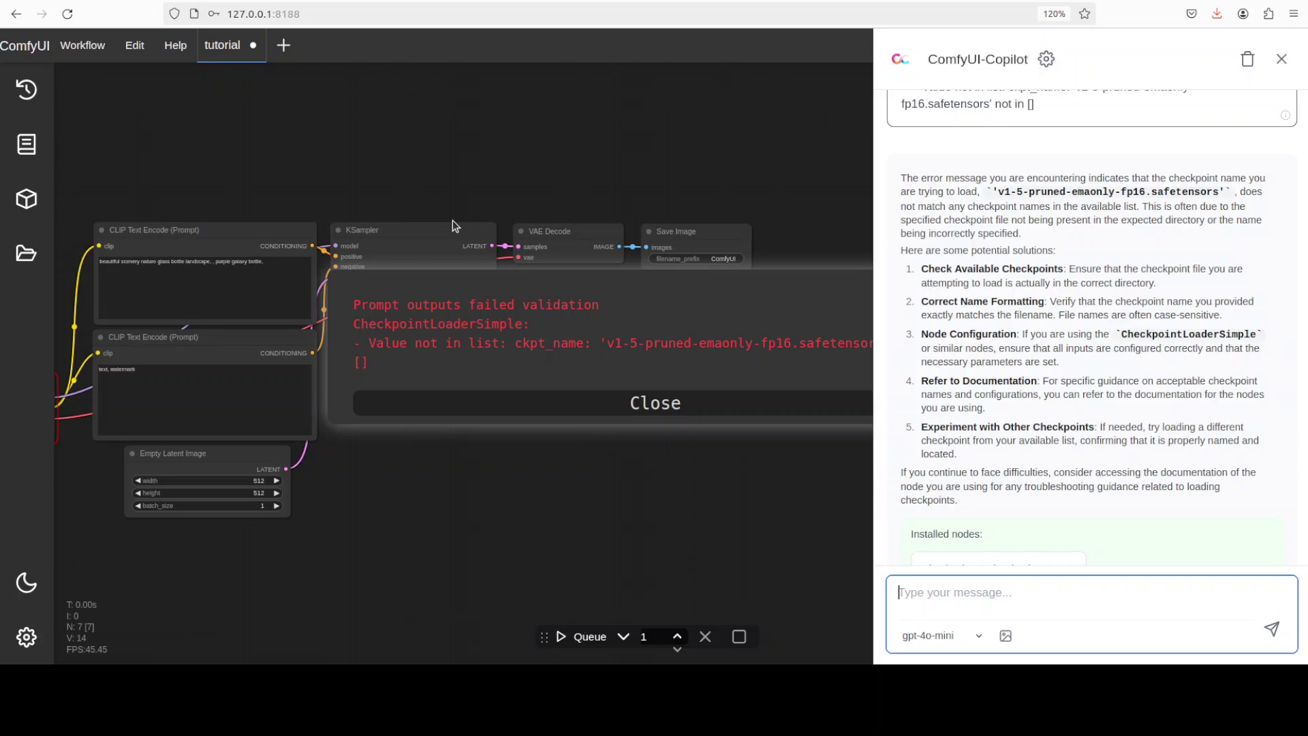
{"action": "left_click", "coordinate": [557, 409]}
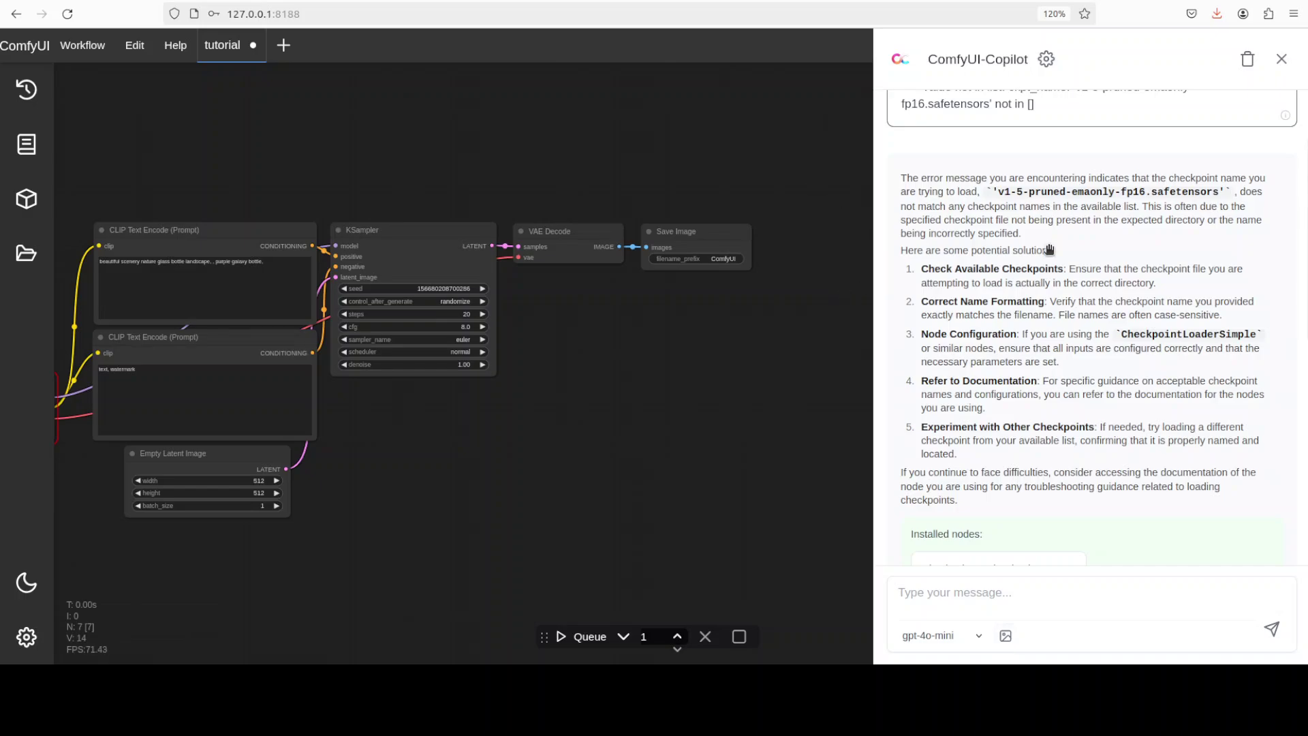
Step: Browse Copilot's recommended loader nodes, including CheckpointLoaderSimple and uninstalled checkpoint loader packs
{"action": "scroll", "coordinate": [1049, 249], "scroll_direction": "down", "scroll_amount": 3}
{"action": "scroll", "coordinate": [1051, 249], "scroll_direction": "down", "scroll_amount": 2}
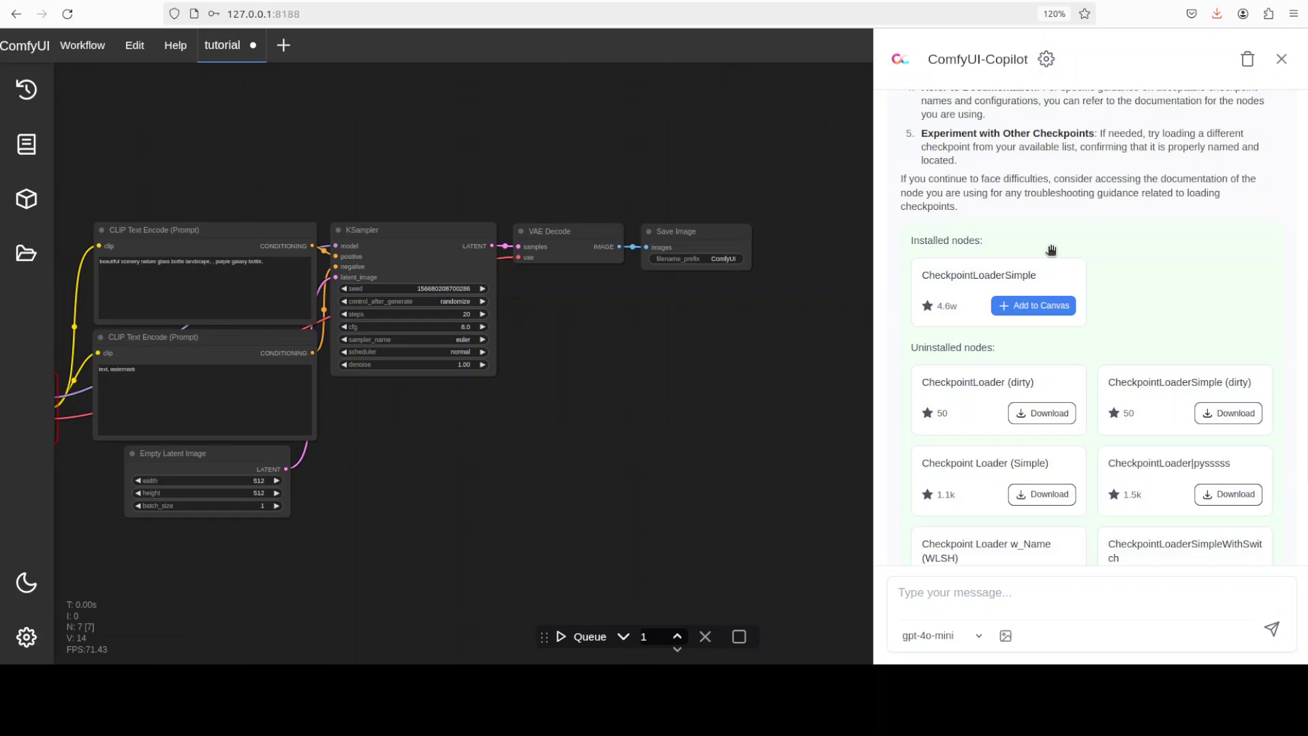
{"action": "scroll", "coordinate": [1050, 249], "scroll_direction": "down", "scroll_amount": 2}
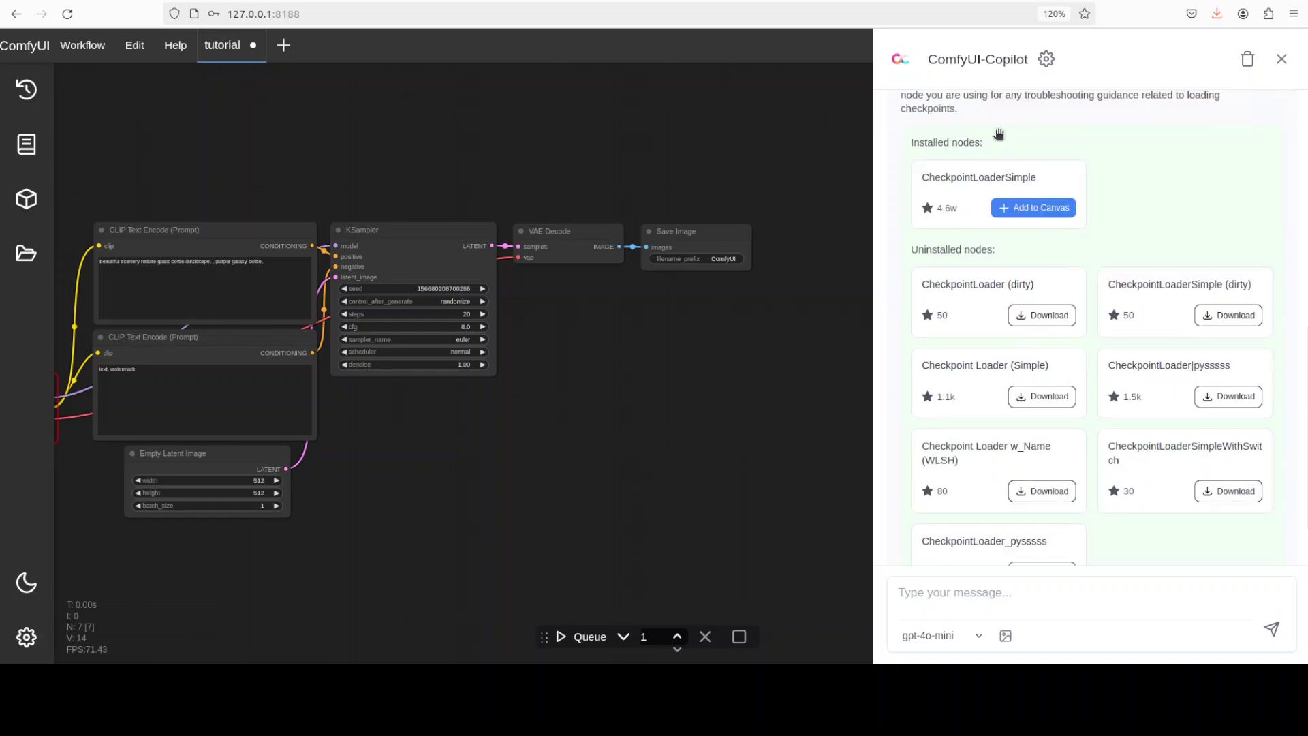
{"action": "mouse_move", "coordinate": [973, 165]}
{"action": "scroll", "coordinate": [1049, 346], "scroll_direction": "down", "scroll_amount": 1}
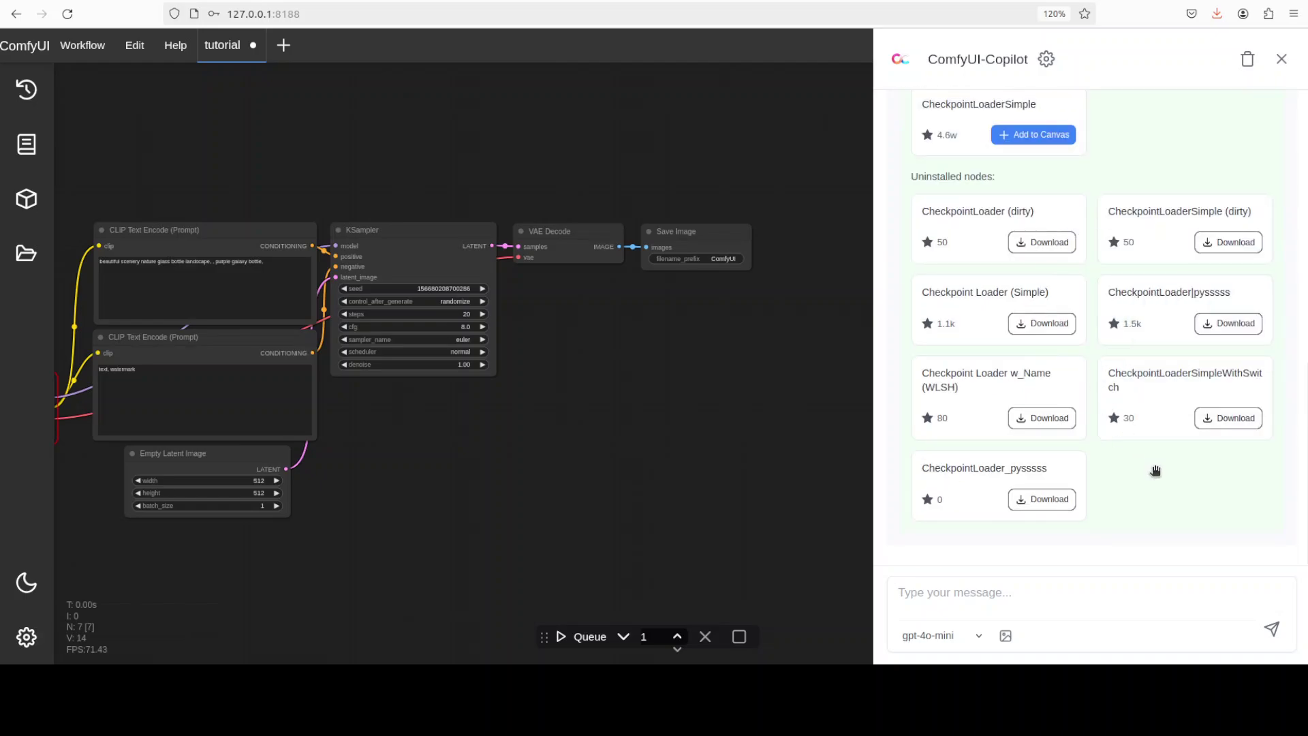
{"action": "scroll", "coordinate": [1156, 471], "scroll_direction": "up", "scroll_amount": 4}
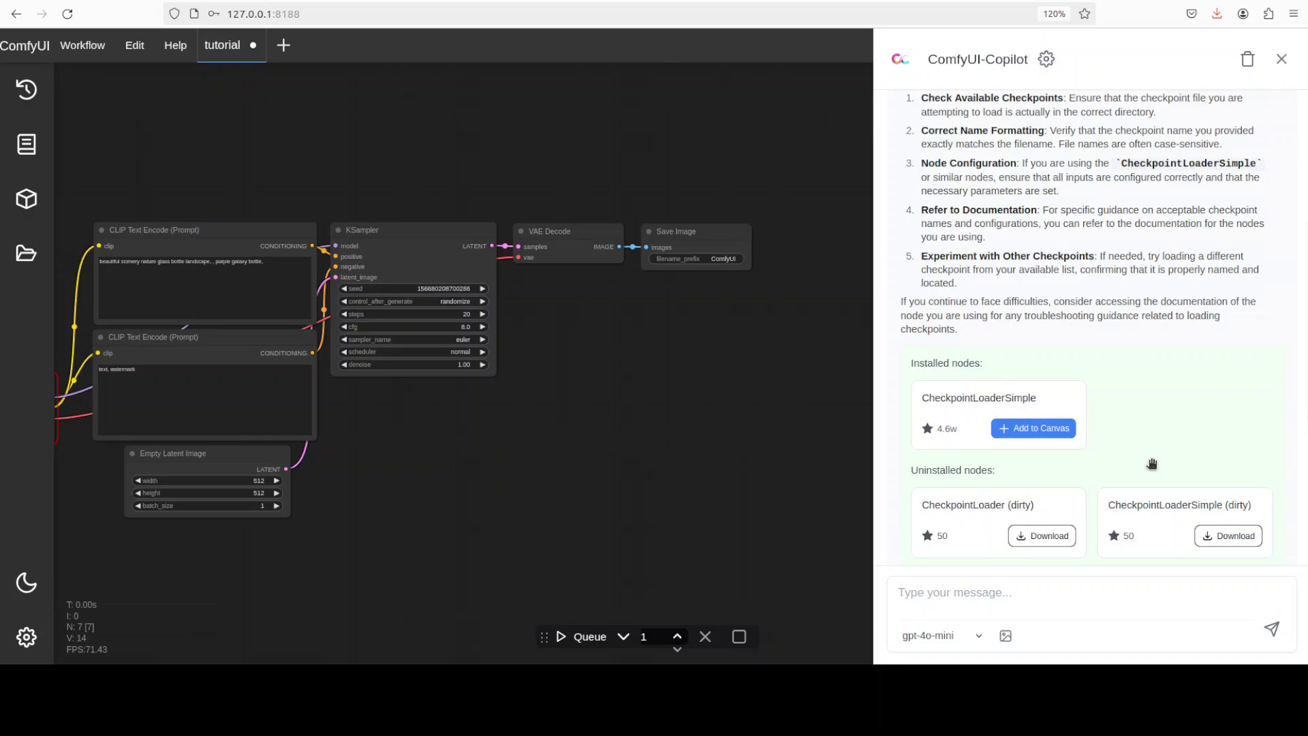
{"action": "scroll", "coordinate": [1153, 466], "scroll_direction": "down", "scroll_amount": 3}
{"action": "scroll", "coordinate": [1152, 464], "scroll_direction": "down", "scroll_amount": 1}
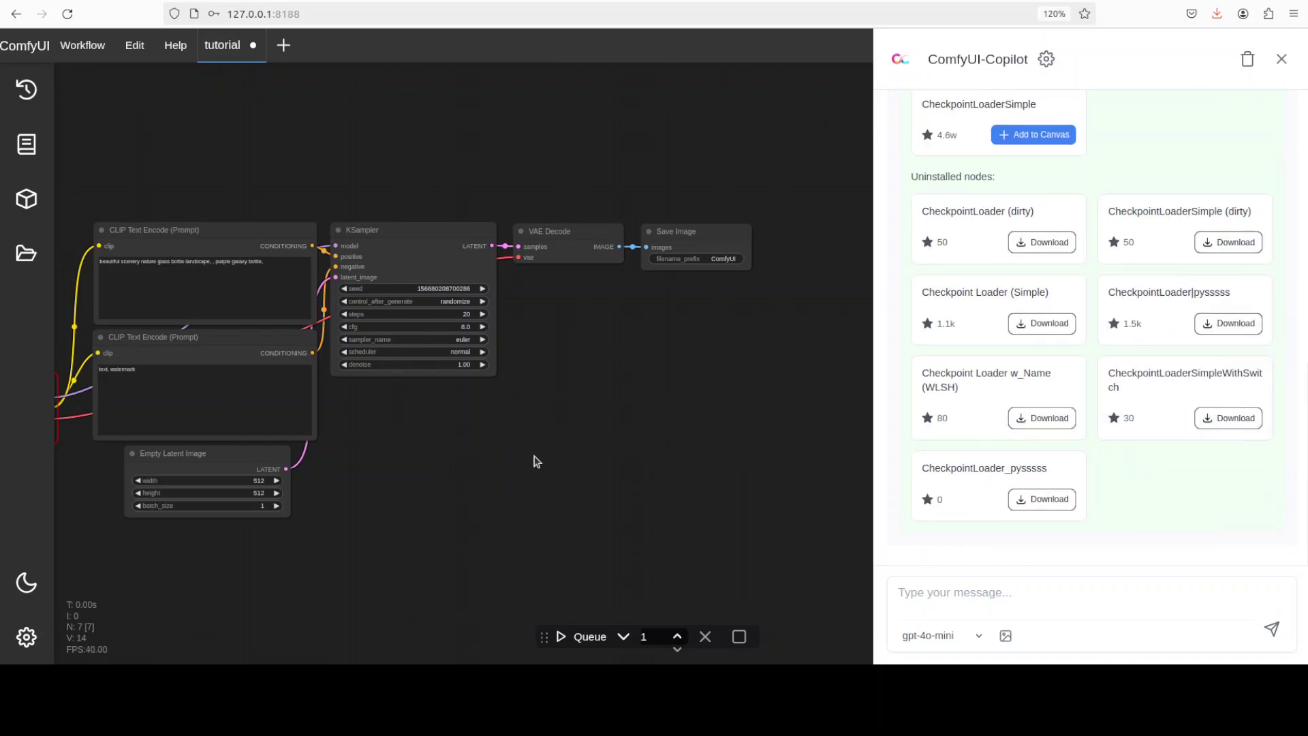
{"action": "scroll", "coordinate": [599, 428], "scroll_direction": "left", "scroll_amount": 3}
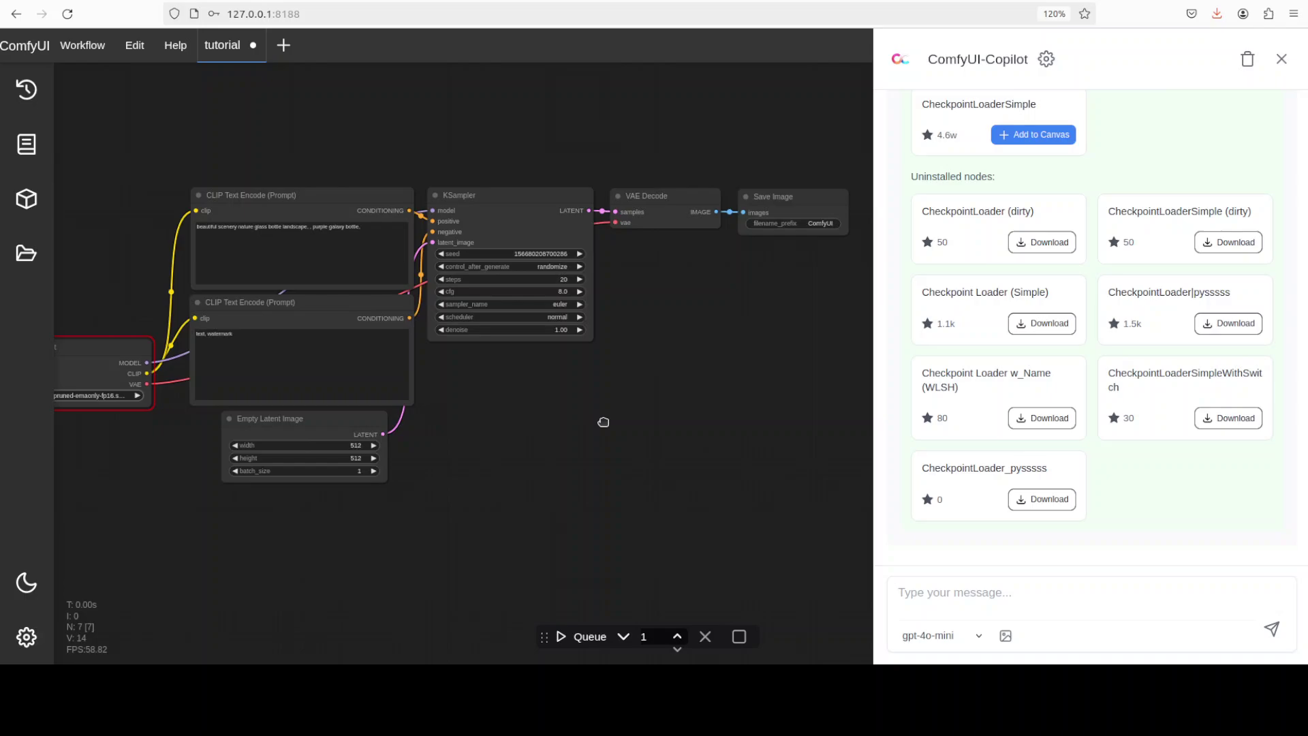
Step: Rerun the workflow to reproduce the error, then paste its screenshot and ask 'how to resolve error shown in image in my workflow ?'
{"action": "left_click", "coordinate": [579, 637]}
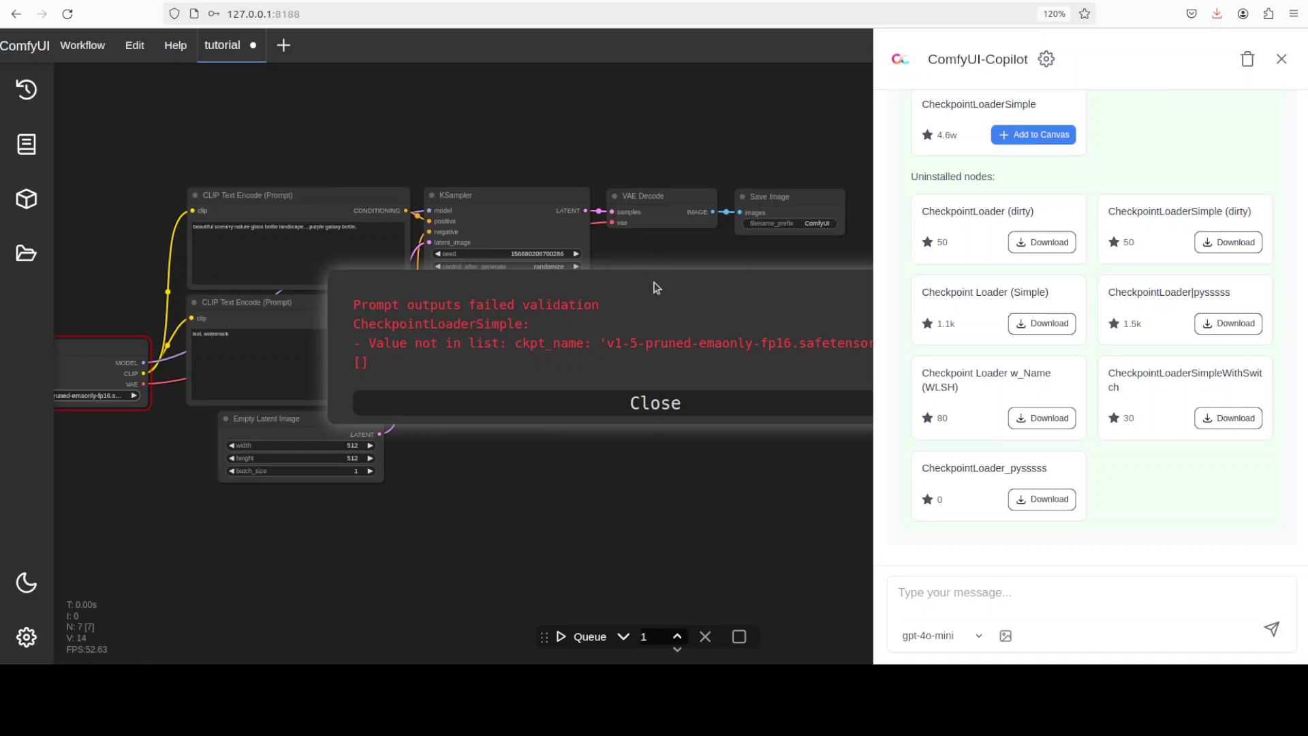
{"action": "left_click_drag", "start_coordinate": [590, 285], "coordinate": [584, 283]}
{"action": "left_click", "coordinate": [646, 513]}
{"action": "key", "text": "ctrl+v"}
{"action": "type", "text": "how to resolve error shown in image in my workflow ?"}
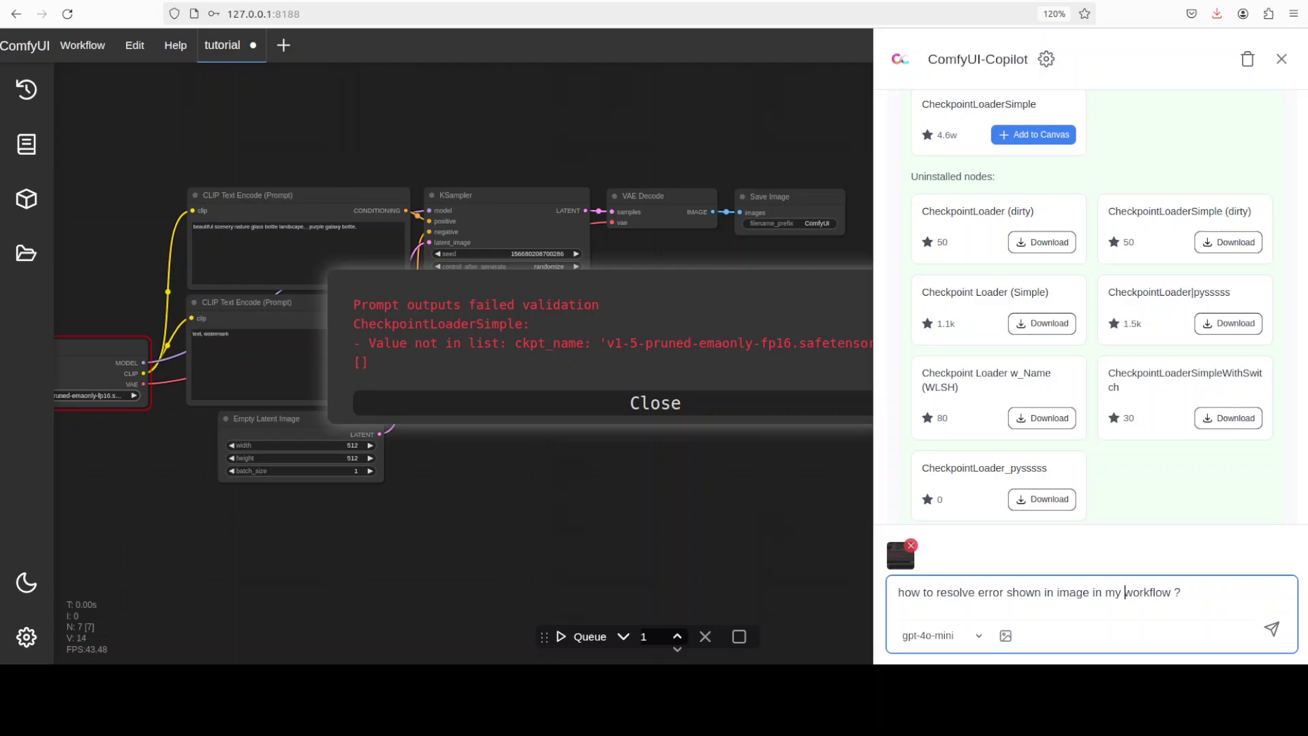
Step: Send the screenshot question and read Copilot's six checkpoint troubleshooting steps and suggested loader nodes
{"action": "key", "text": "Return"}
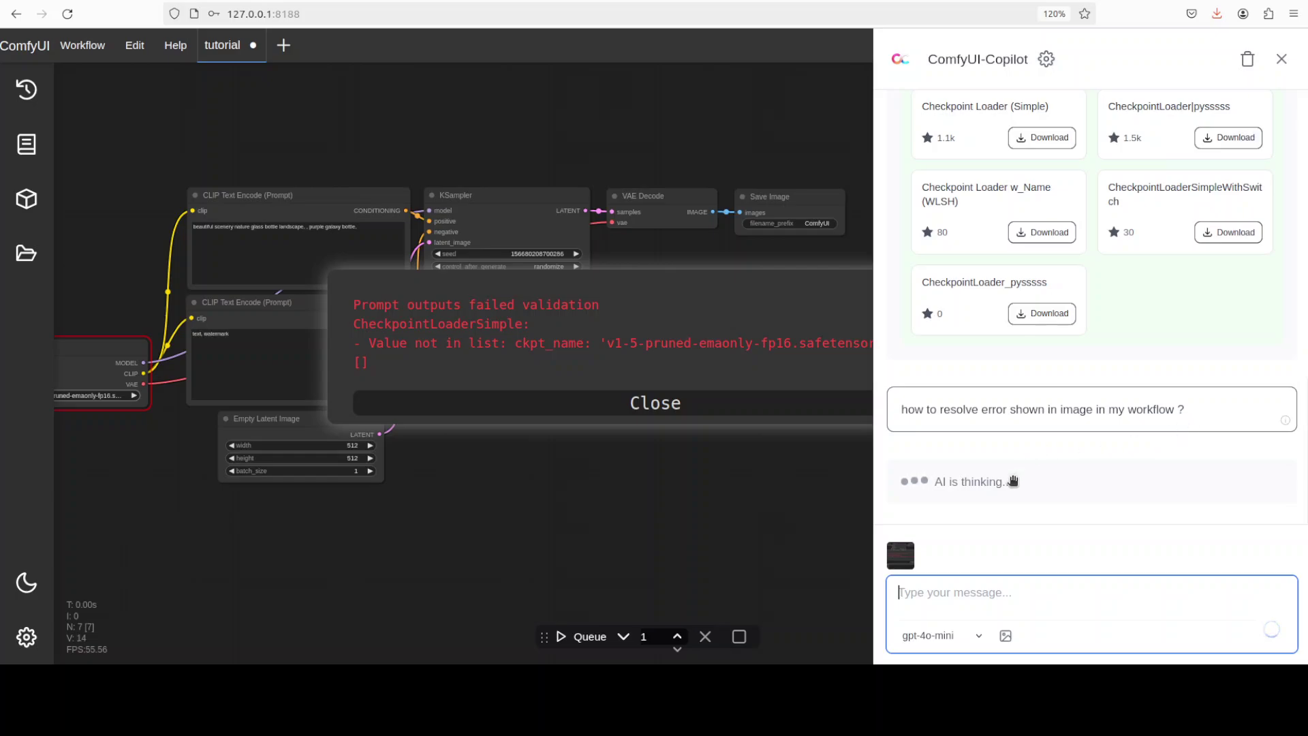
{"action": "left_click", "coordinate": [979, 636]}
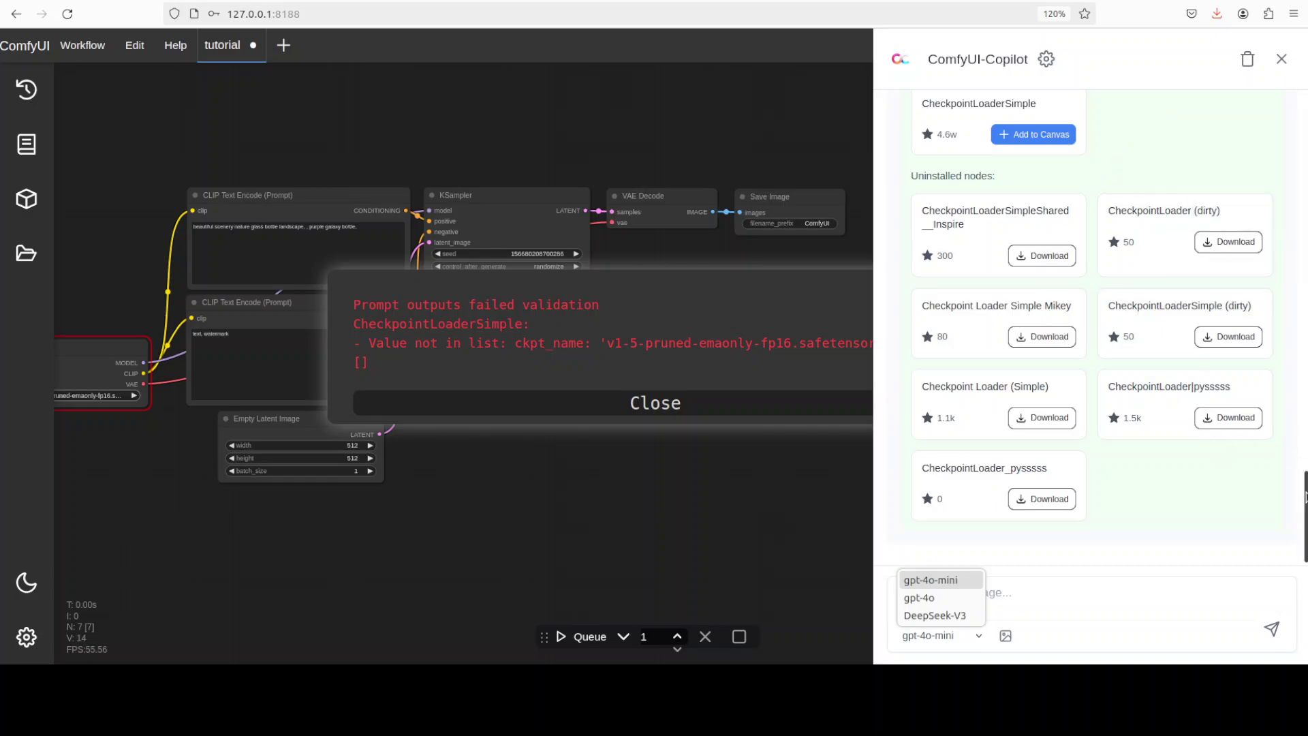
{"action": "key", "text": "Escape"}
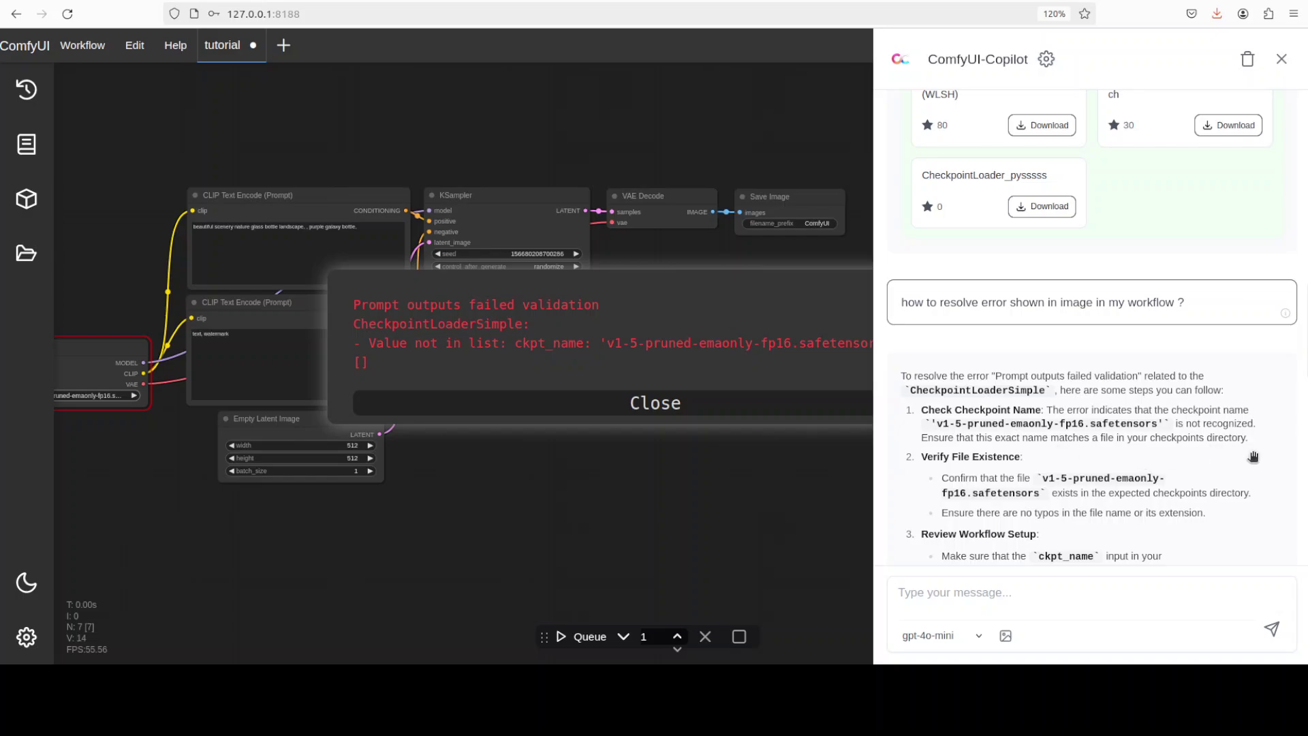
{"action": "scroll", "coordinate": [1163, 444], "scroll_direction": "down", "scroll_amount": 15}
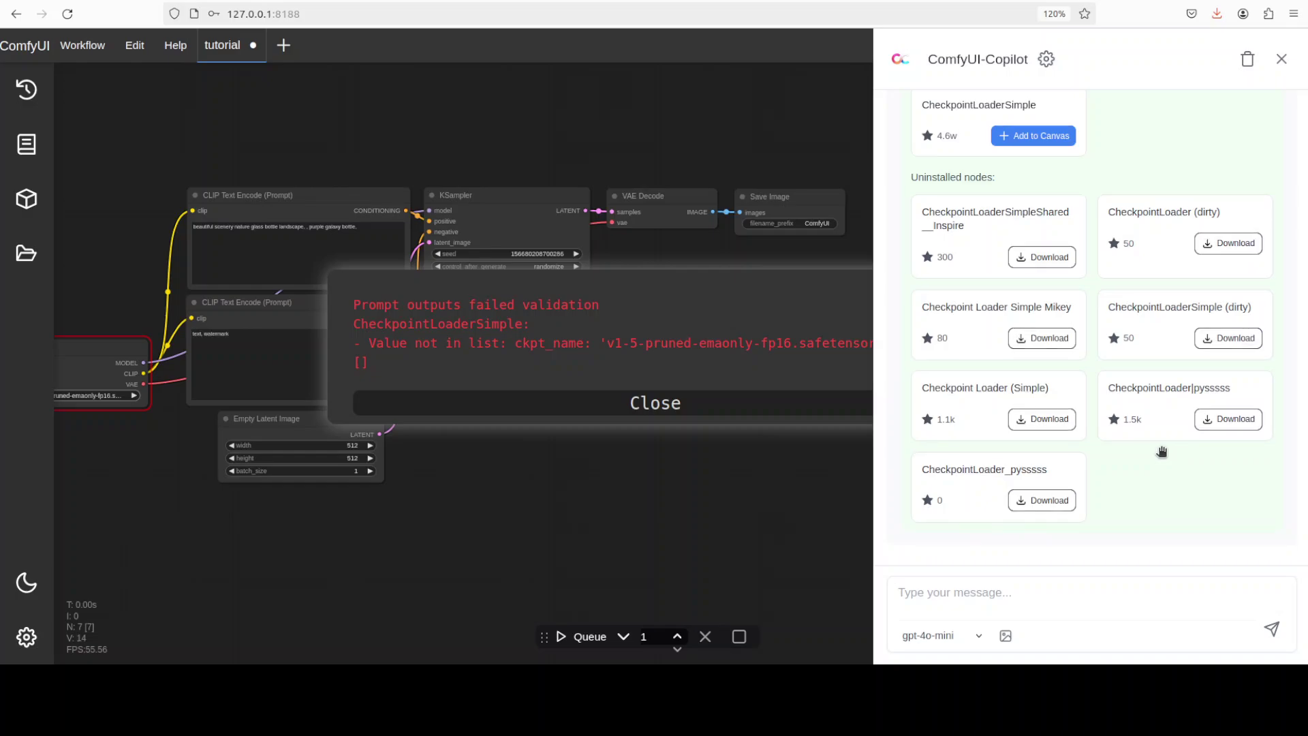
{"action": "scroll", "coordinate": [1162, 451], "scroll_direction": "up", "scroll_amount": 5}
{"action": "scroll", "coordinate": [1158, 450], "scroll_direction": "down", "scroll_amount": 10}
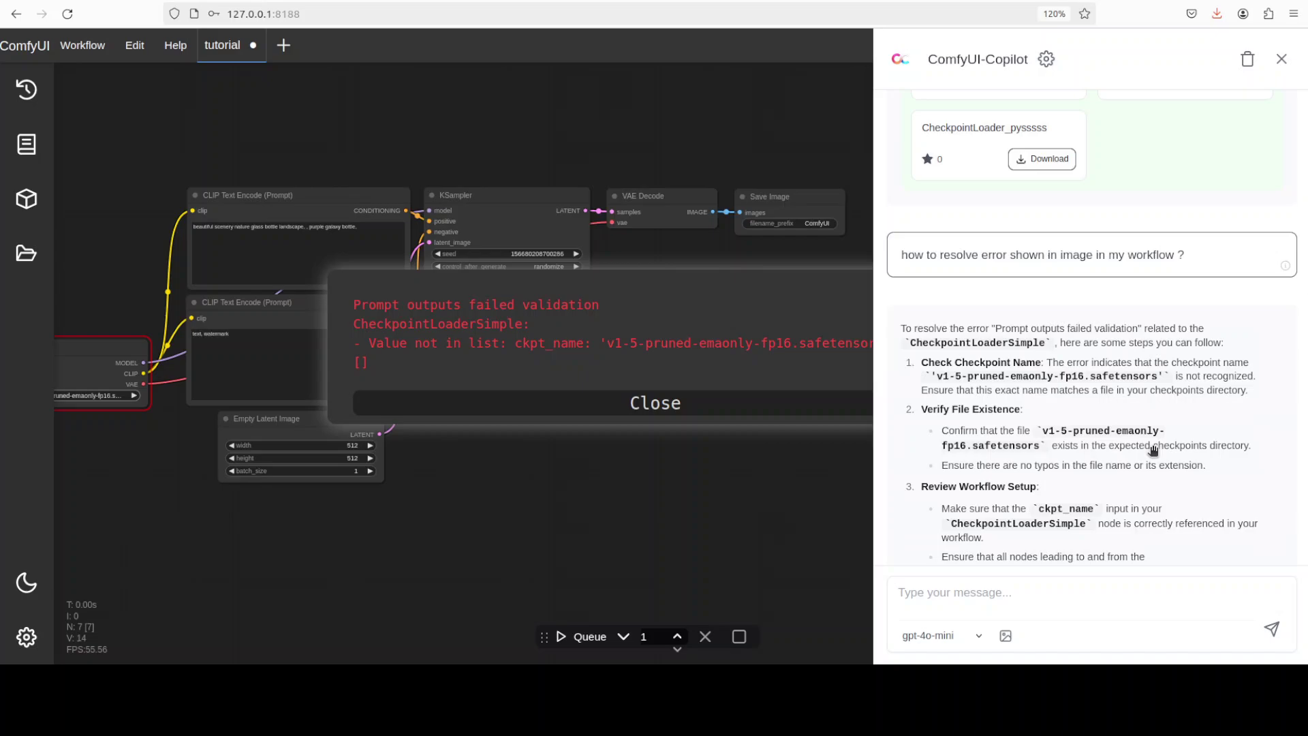
{"action": "scroll", "coordinate": [1178, 451], "scroll_direction": "down", "scroll_amount": 10}
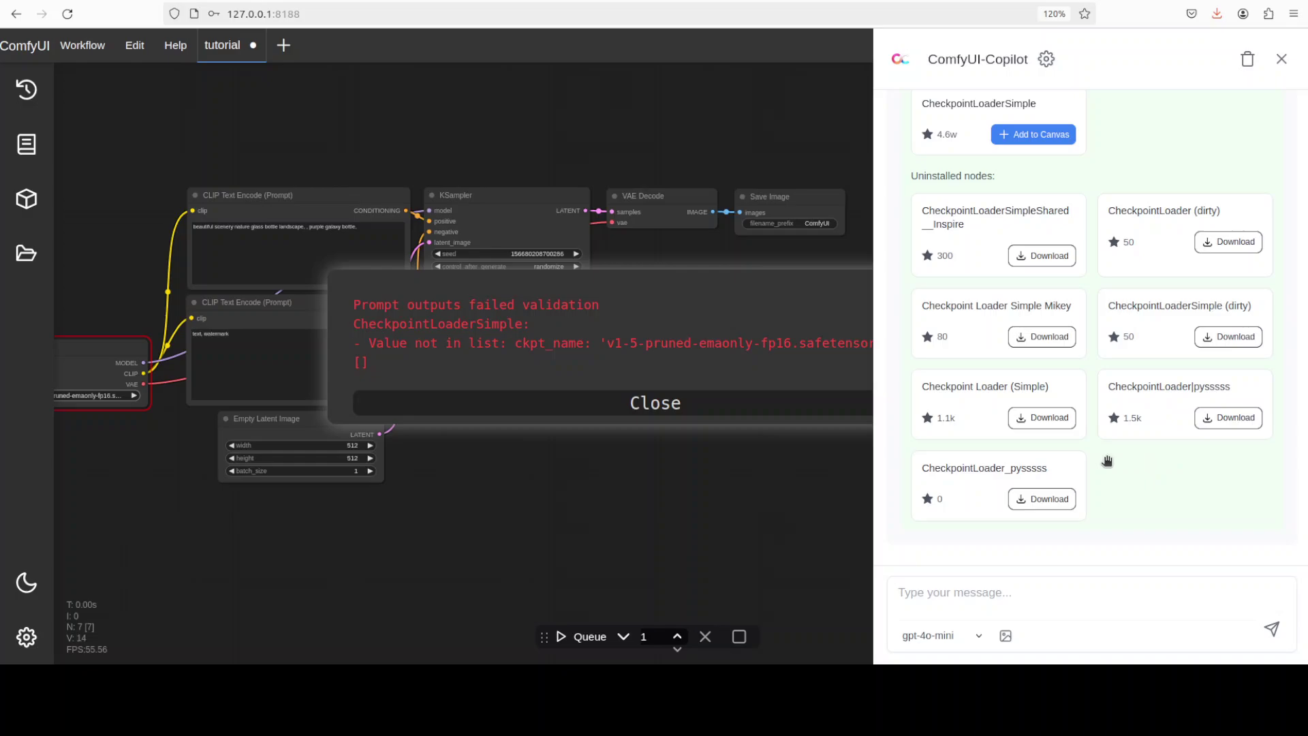
Step: Dismiss the checkpoint validation error and browse Copilot's suggested checkpoint loader nodes
{"action": "left_click", "coordinate": [646, 406]}
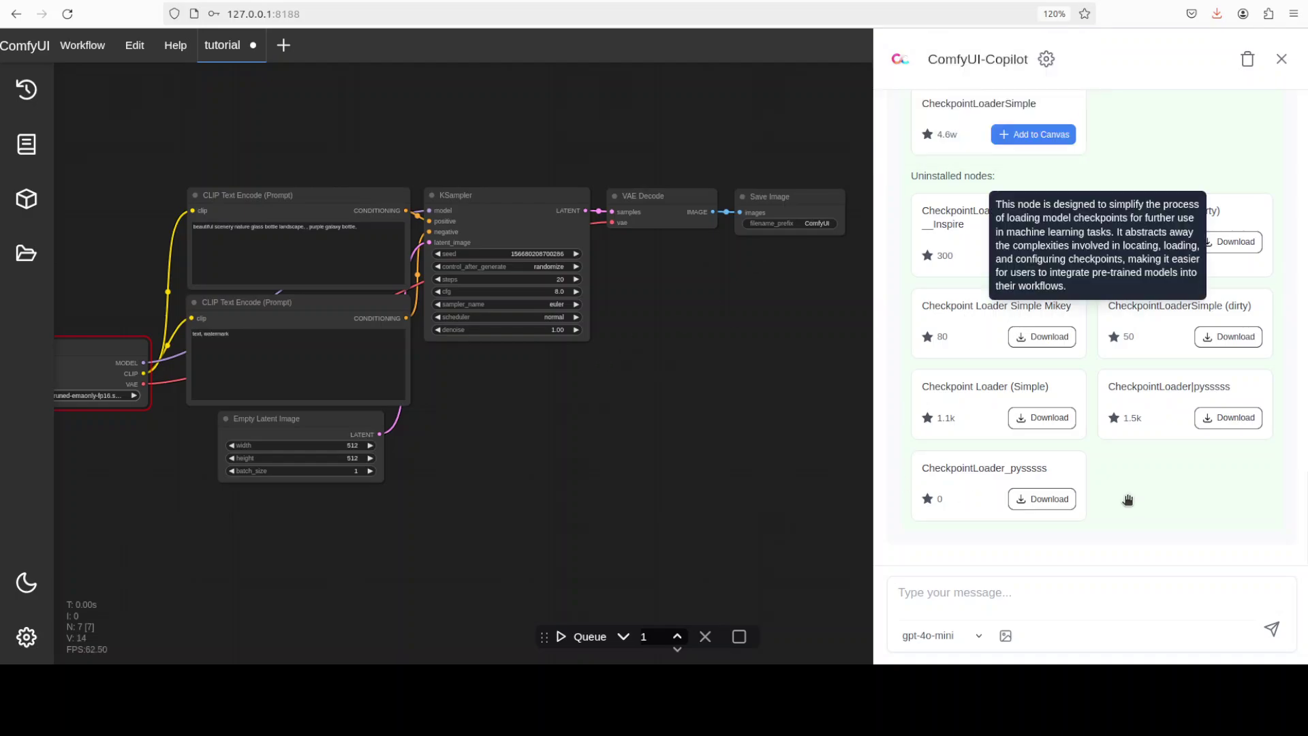
{"action": "scroll", "coordinate": [1117, 395], "scroll_direction": "up", "scroll_amount": 5}
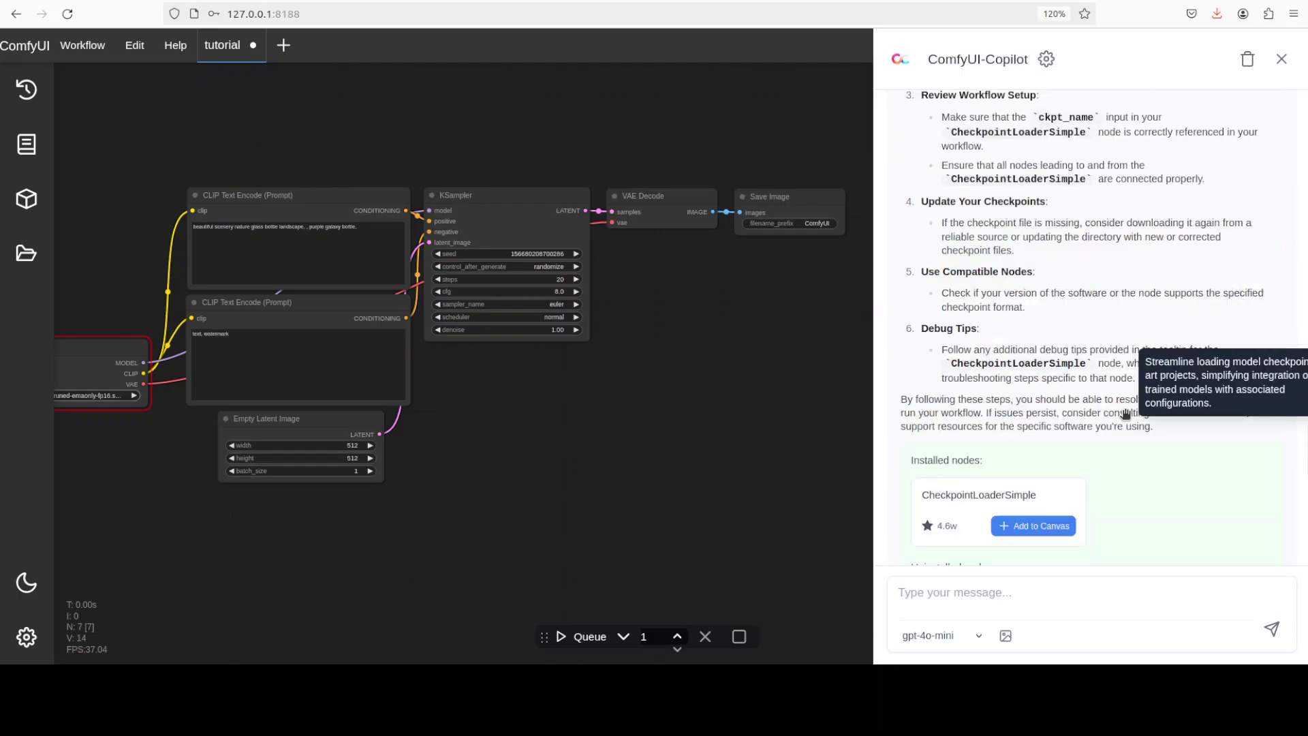
{"action": "scroll", "coordinate": [1125, 428], "scroll_direction": "down", "scroll_amount": 5}
{"action": "mouse_move", "coordinate": [1125, 428]}
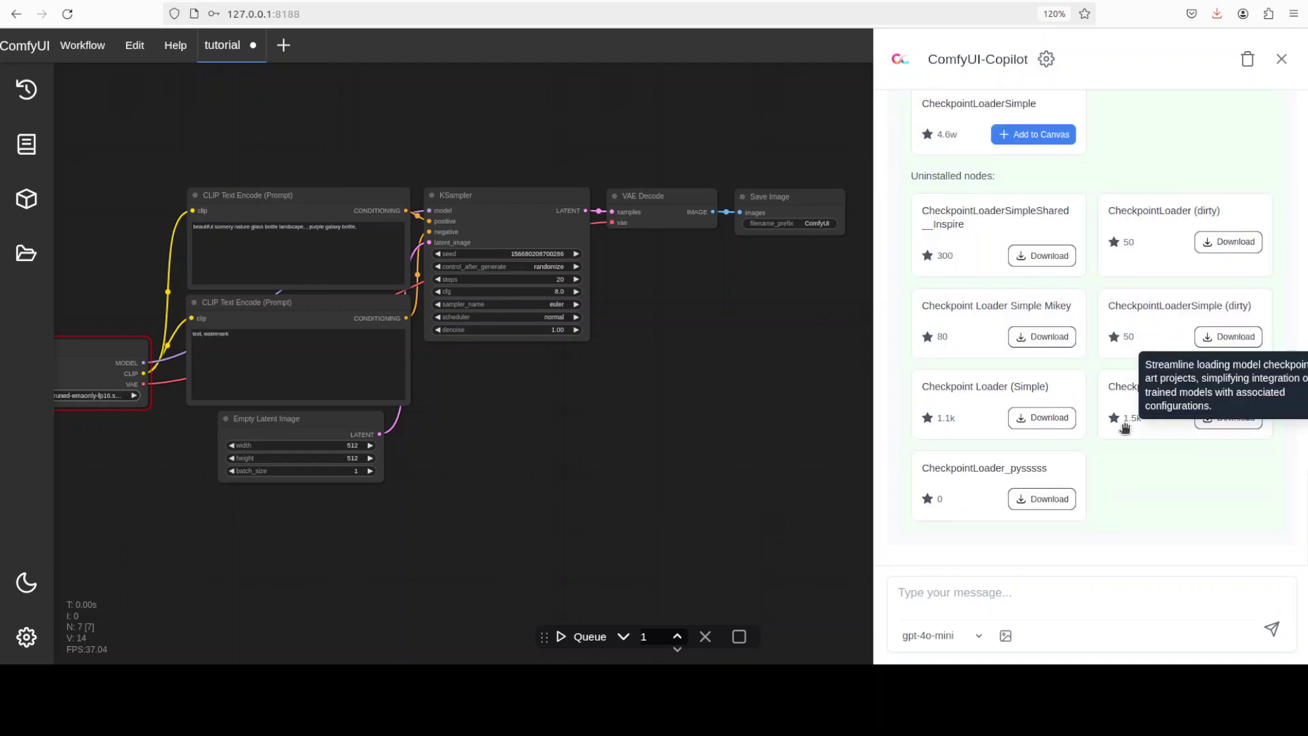
{"action": "scroll", "coordinate": [1125, 428], "scroll_direction": "up", "scroll_amount": 3}
{"action": "mouse_move", "coordinate": [1031, 211]}
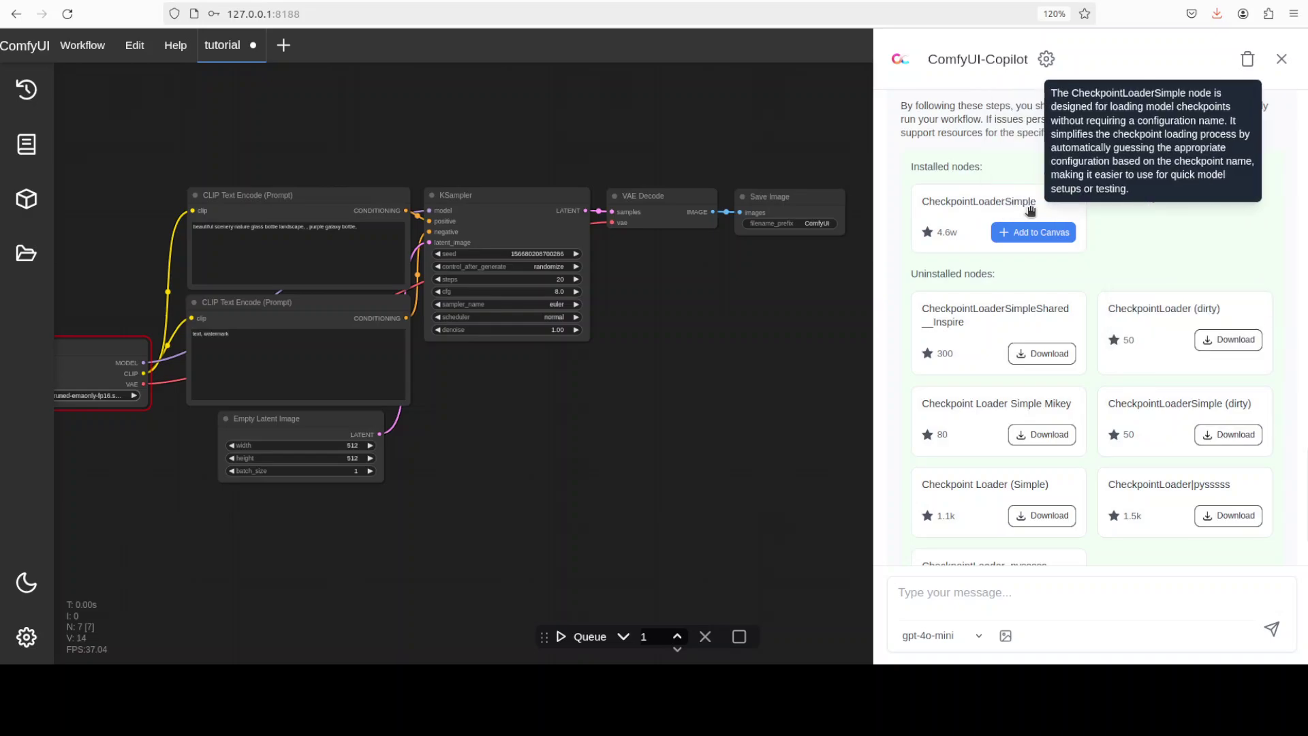
Step: Reveal the Load Checkpoint node, scroll the list to CheckpointLoader_pysssss, and recentre the tutorial graph
{"action": "left_click_drag", "start_coordinate": [379, 520], "coordinate": [605, 503]}
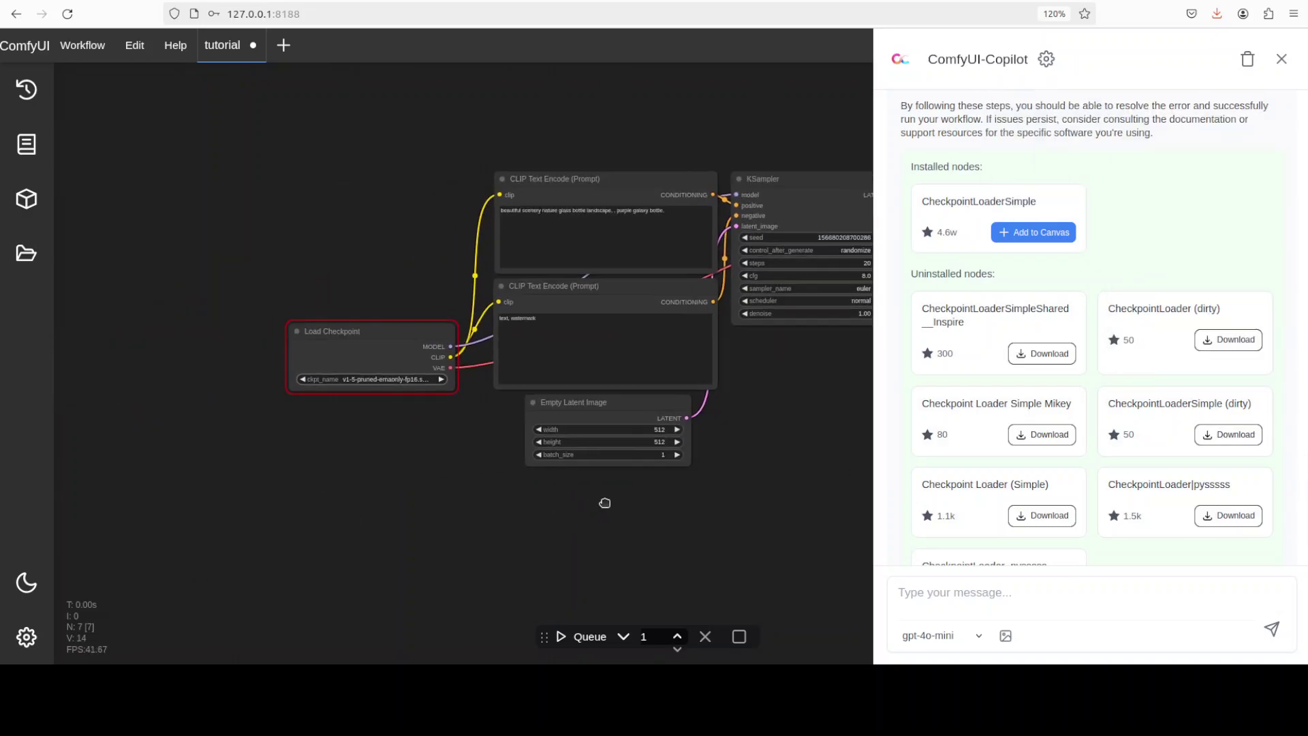
{"action": "scroll", "coordinate": [484, 484], "scroll_direction": "right", "scroll_amount": 3}
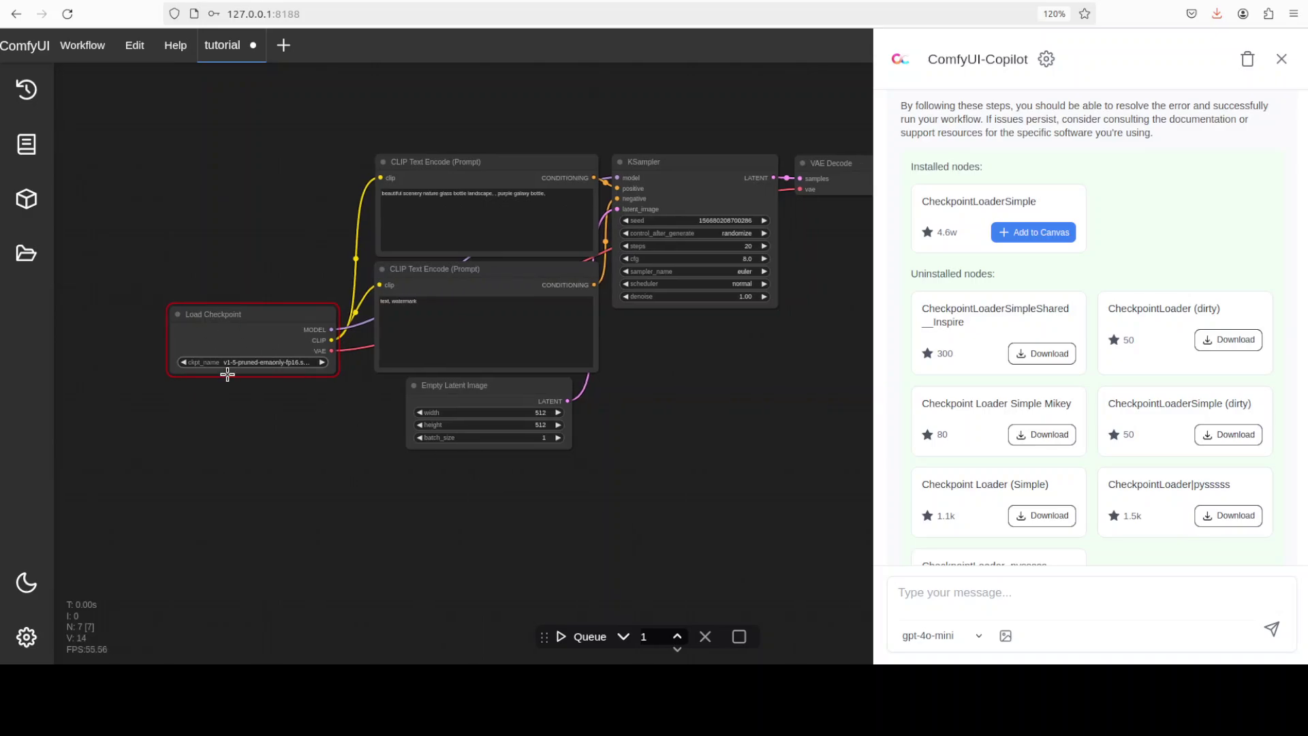
{"action": "mouse_move", "coordinate": [1059, 255]}
{"action": "scroll", "coordinate": [1093, 348], "scroll_direction": "down", "scroll_amount": 3}
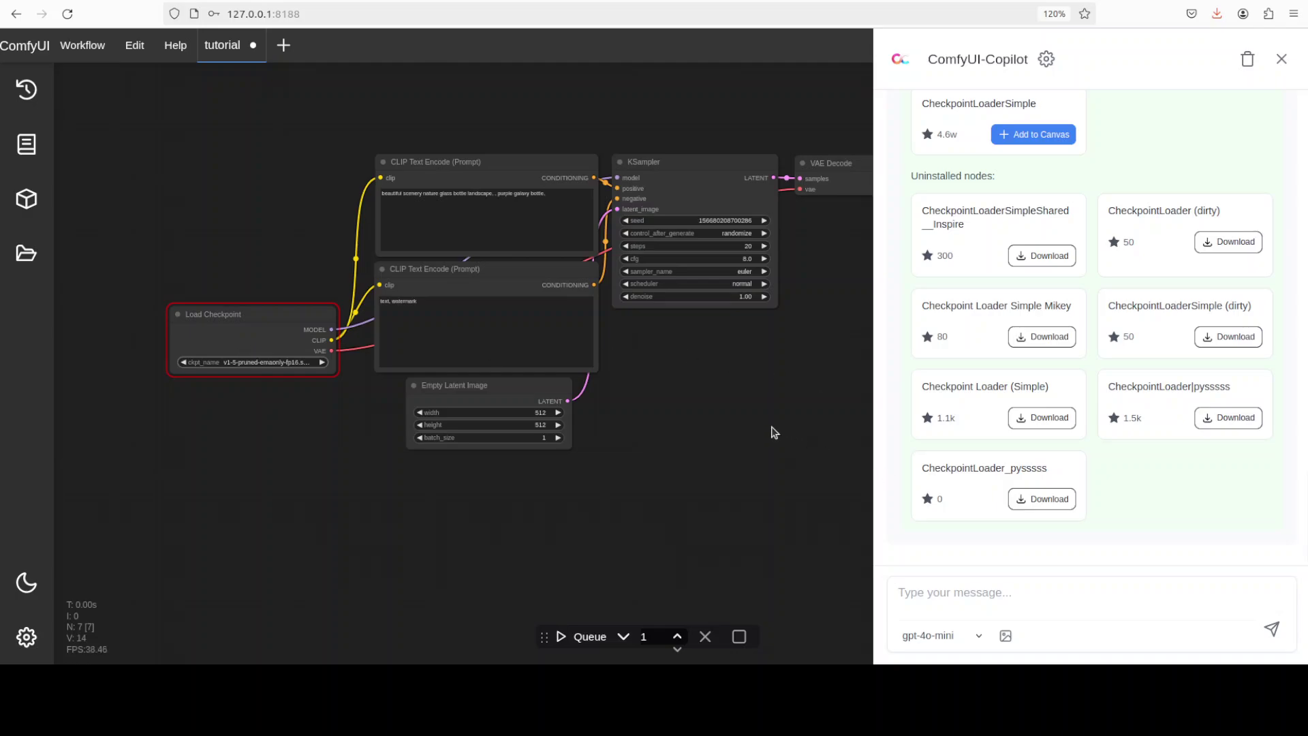
{"action": "left_click_drag", "start_coordinate": [688, 390], "coordinate": [718, 342]}
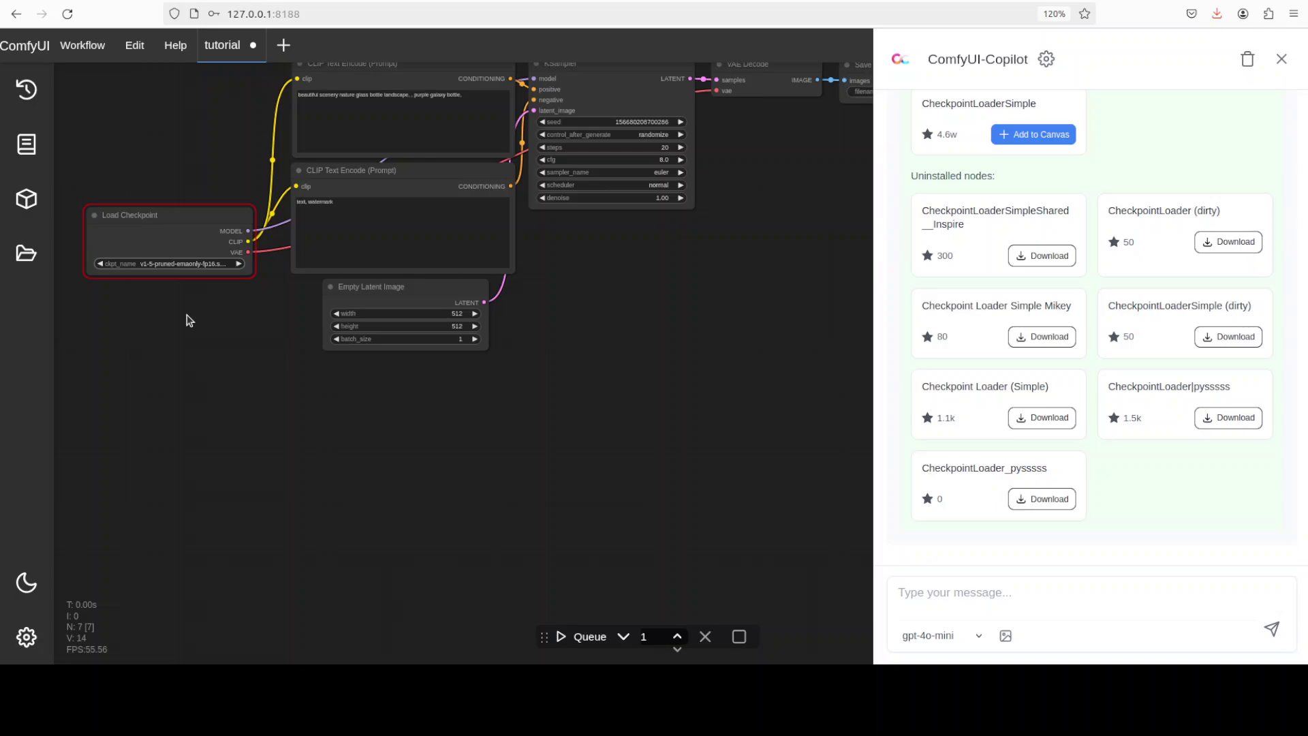
{"action": "left_click_drag", "start_coordinate": [614, 280], "coordinate": [605, 419]}
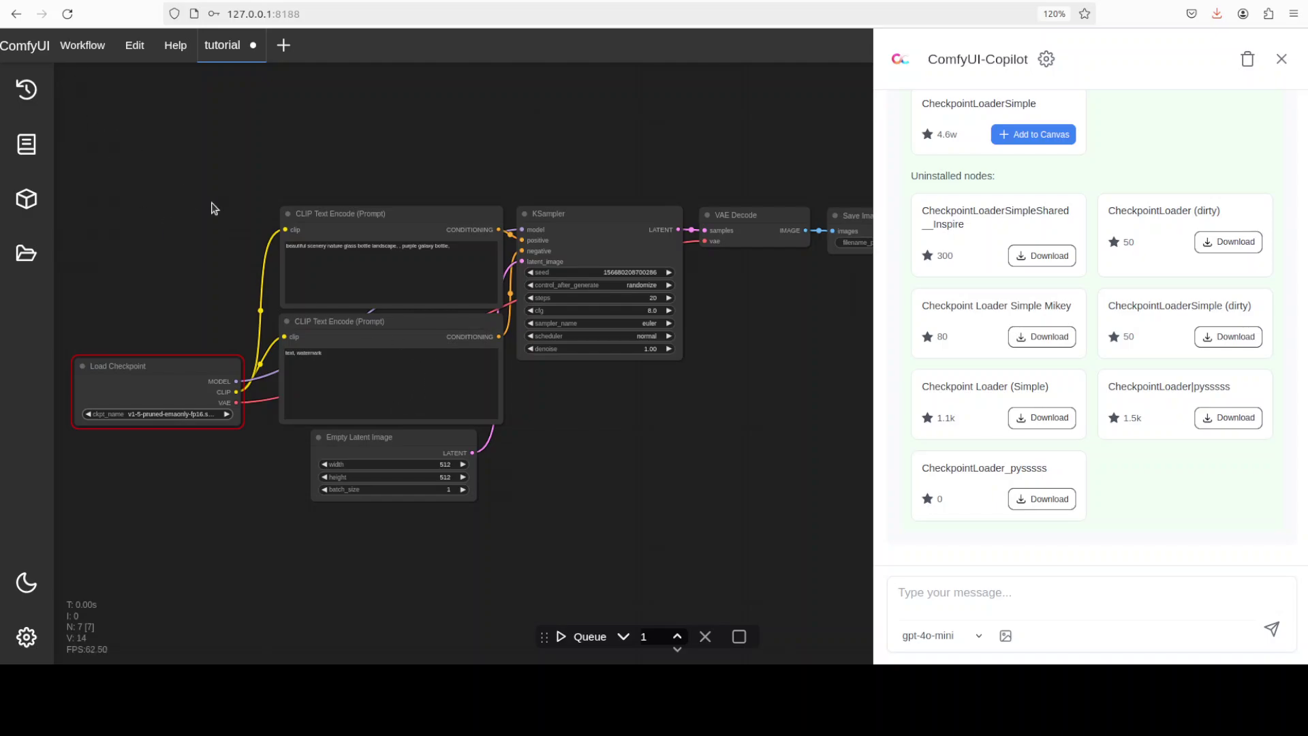
Step: Start a new blank workflow and ask Copilot 'can you create a simple flux.1 dev workflow for me'
{"action": "left_click", "coordinate": [88, 51]}
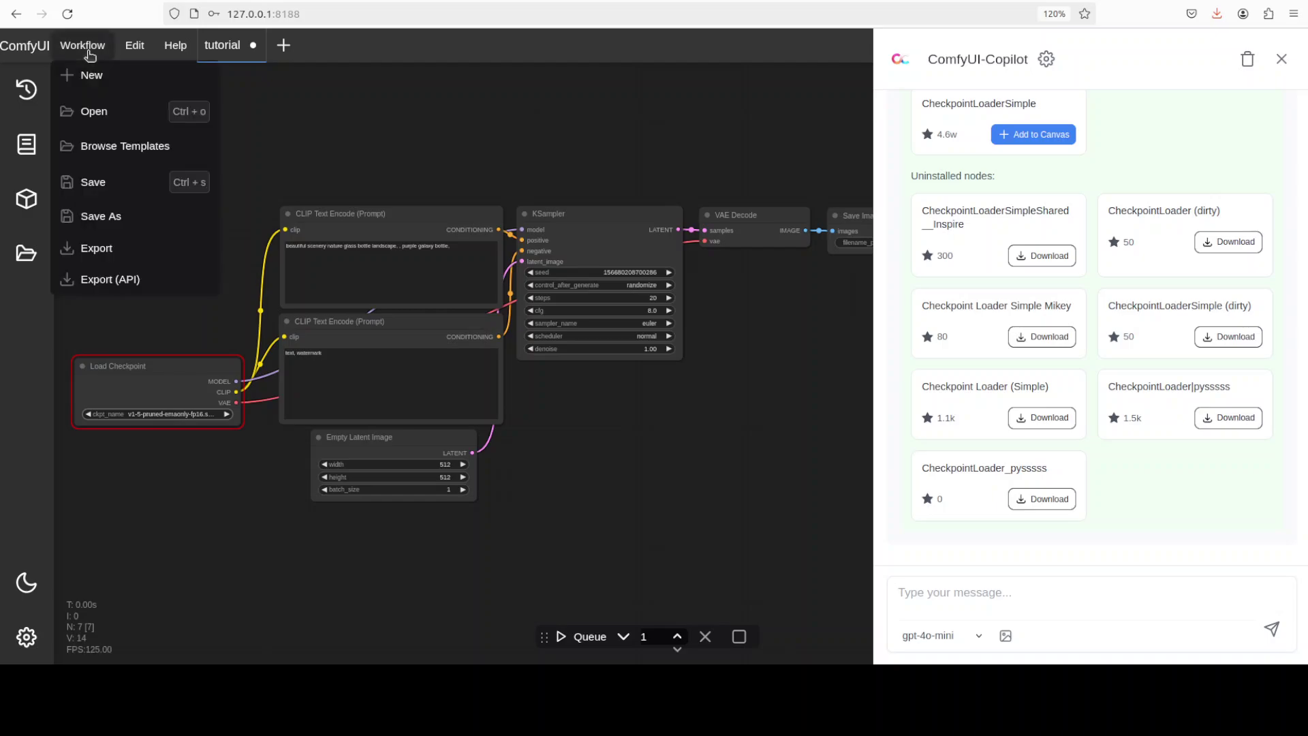
{"action": "left_click", "coordinate": [89, 77]}
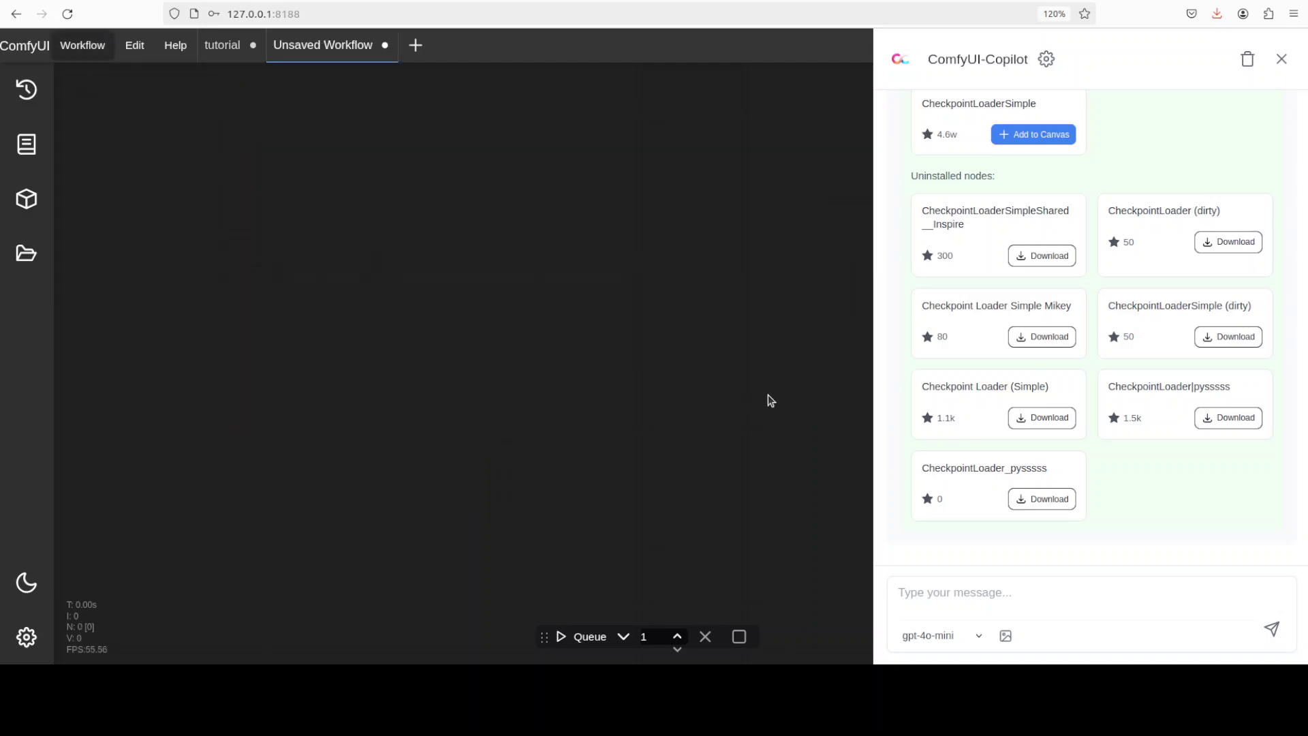
{"action": "left_click", "coordinate": [947, 588]}
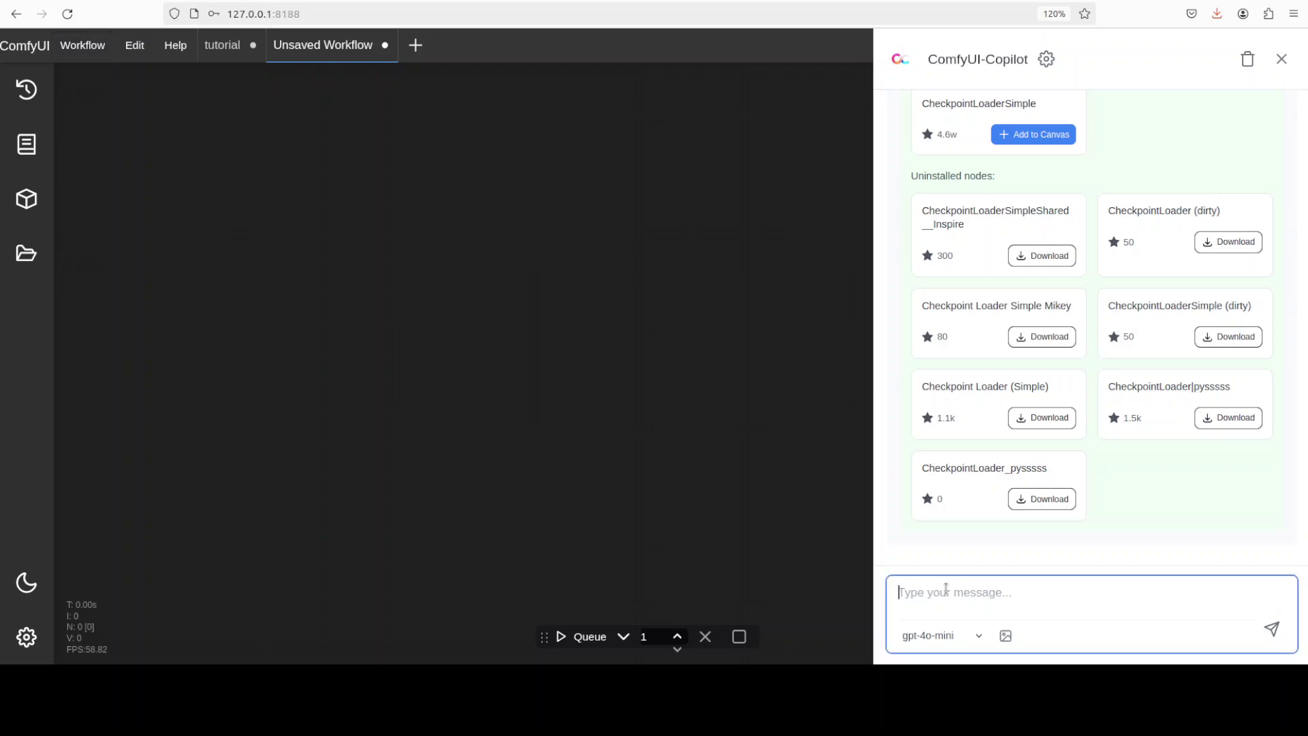
{"action": "type", "text": "can you create a simple flux.1"}
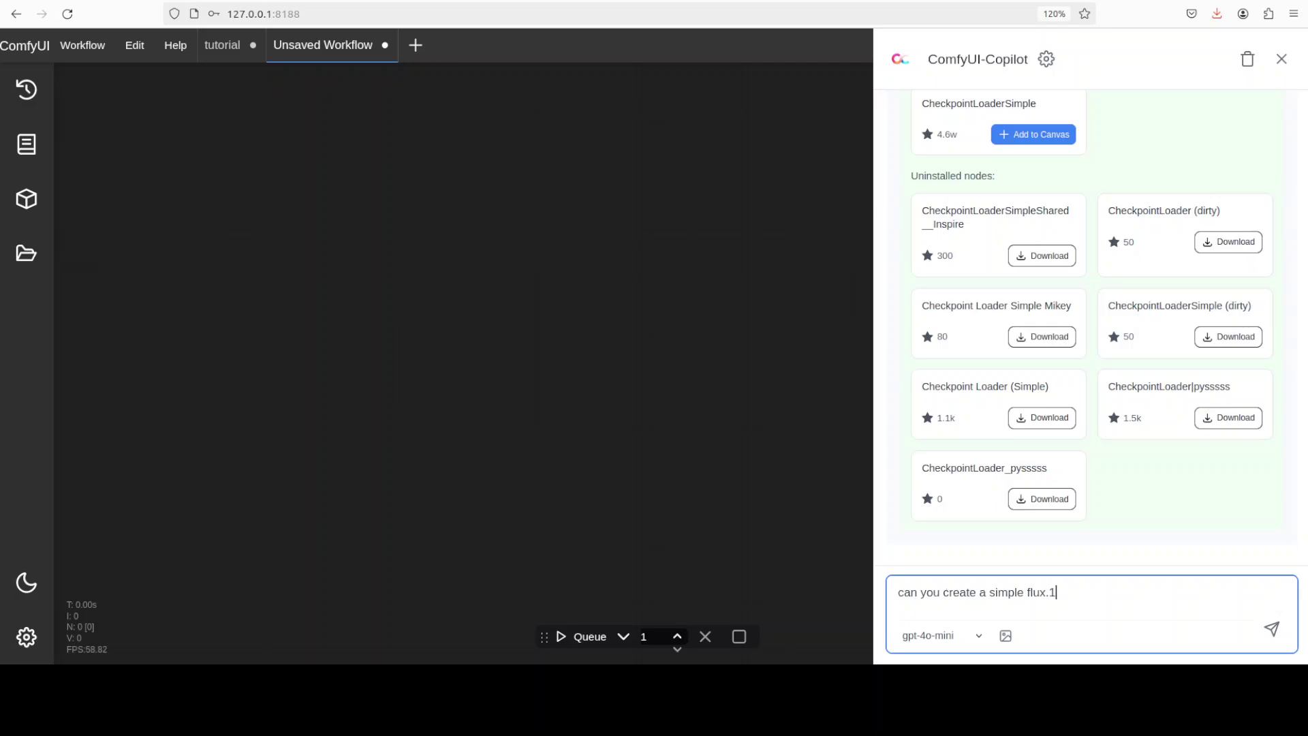
{"action": "type", "text": " dev workflow for me"}
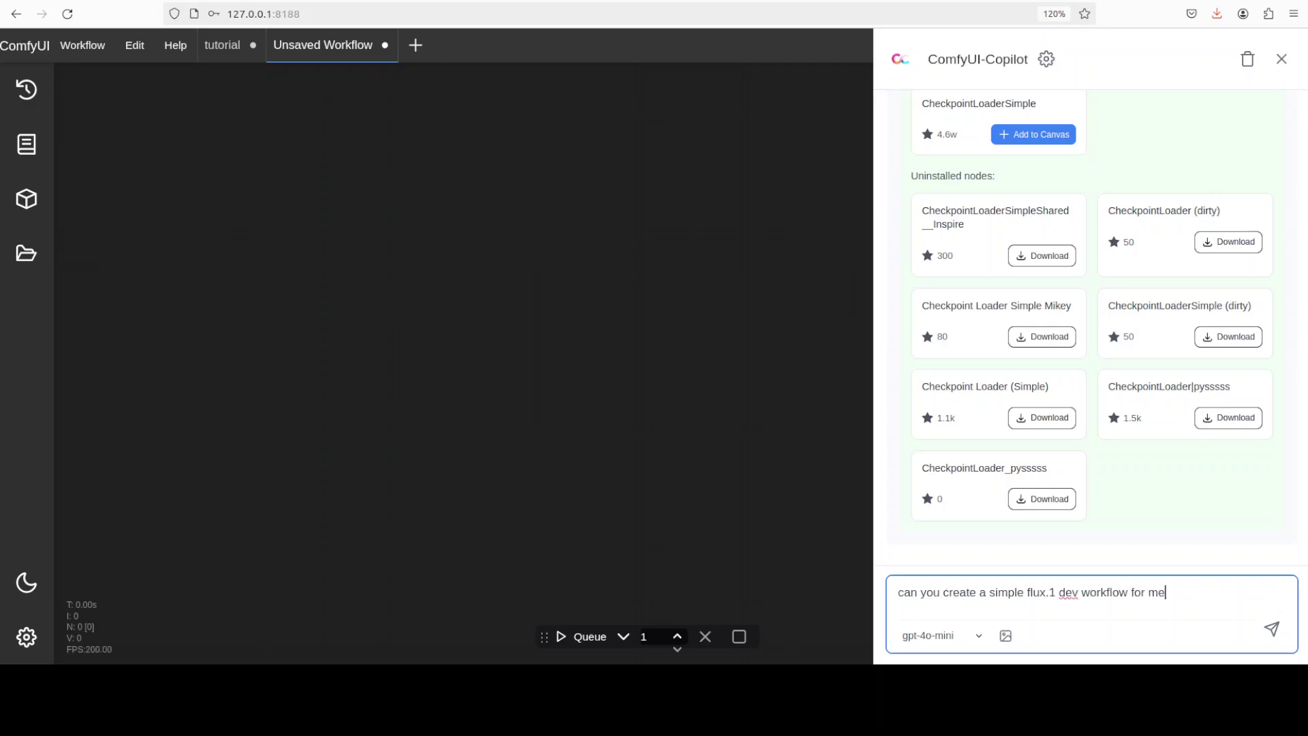
{"action": "key", "text": "Return"}
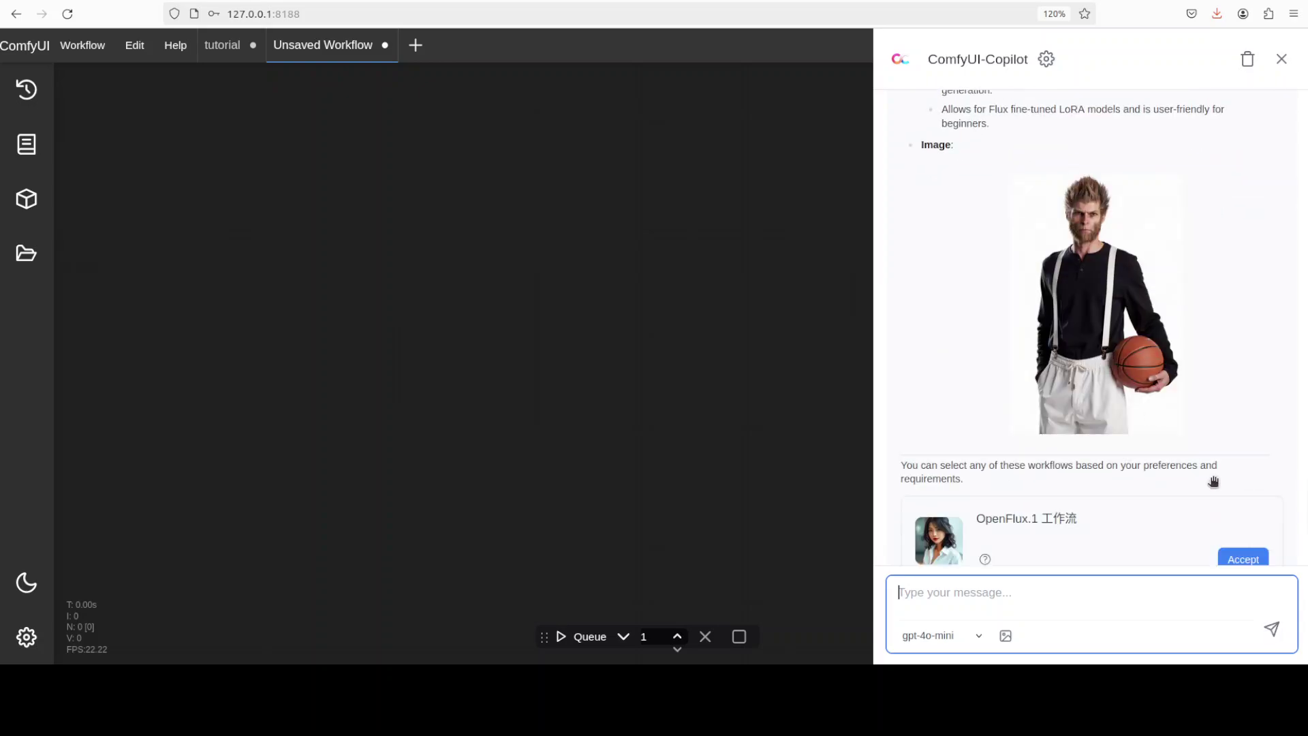
Step: Scroll to the Flux workflow cards and accept the OpenFlux.1 工作流 suggestion
{"action": "scroll", "coordinate": [1261, 409], "scroll_direction": "down", "scroll_amount": 3}
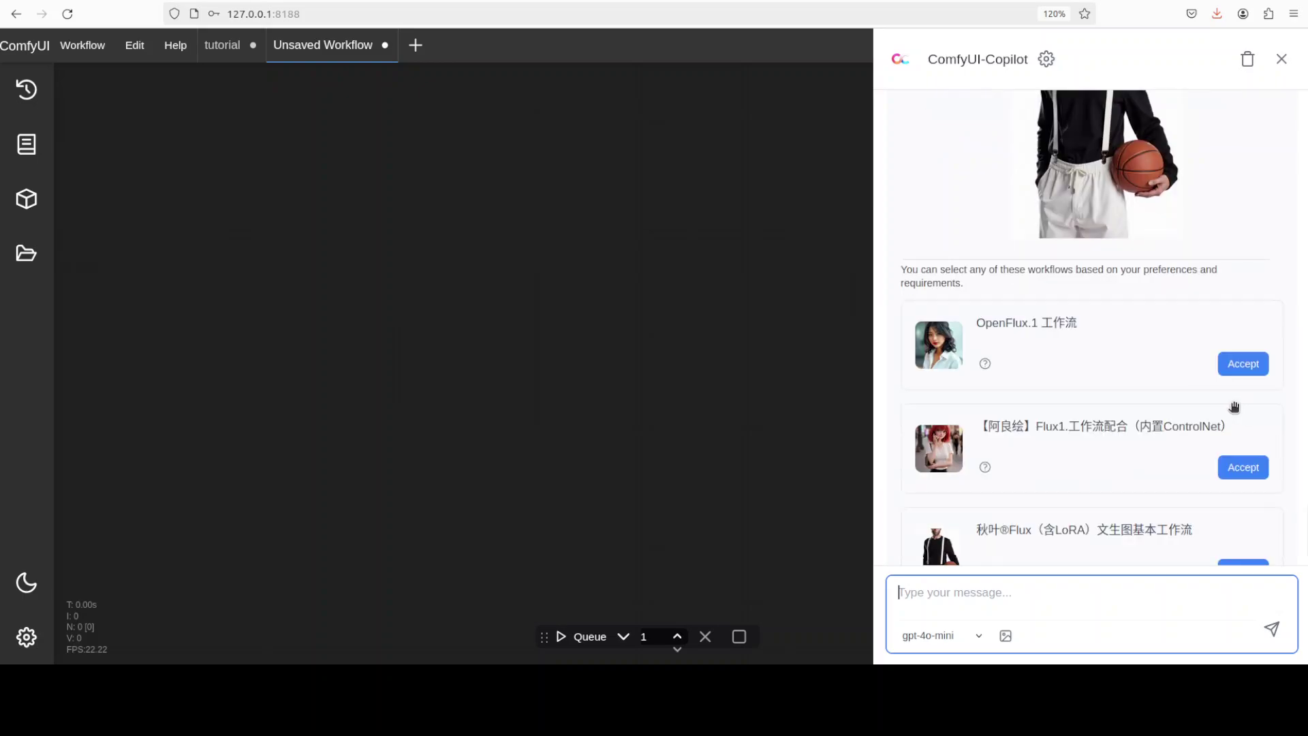
{"action": "scroll", "coordinate": [1231, 407], "scroll_direction": "down", "scroll_amount": 2}
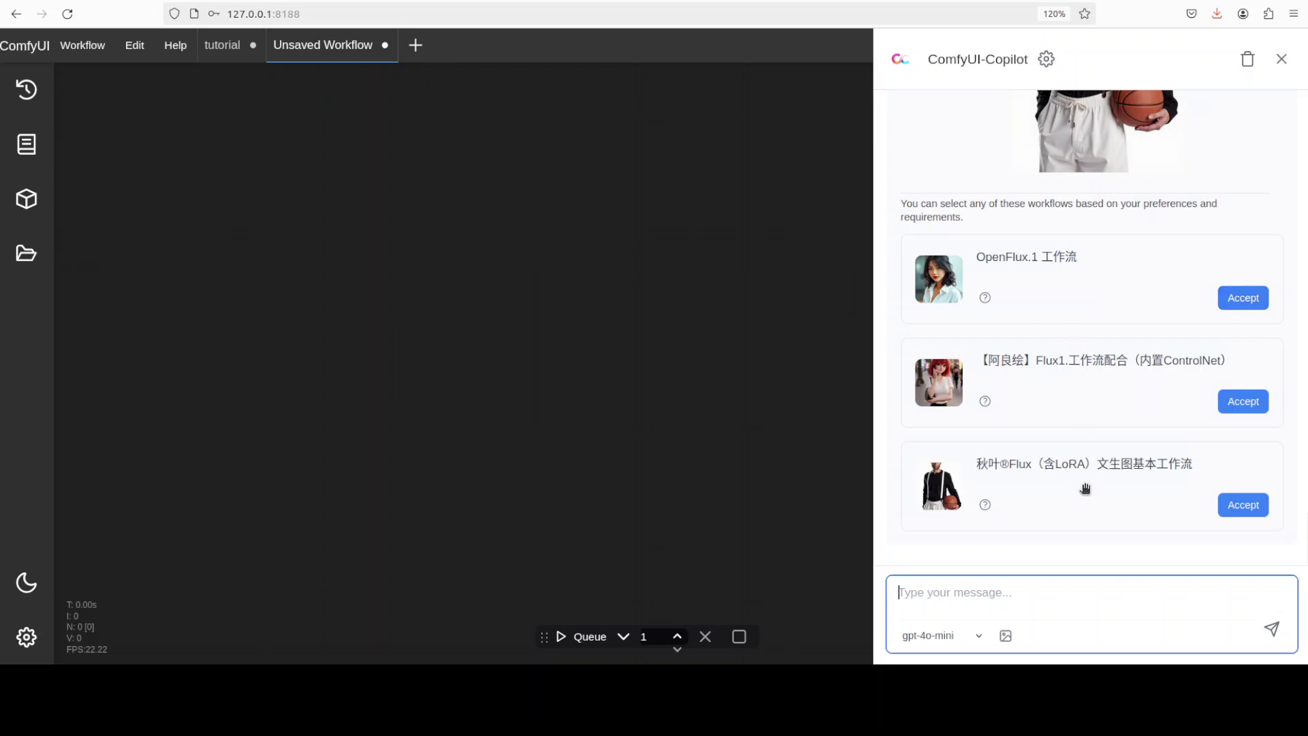
{"action": "left_click", "coordinate": [1234, 306]}
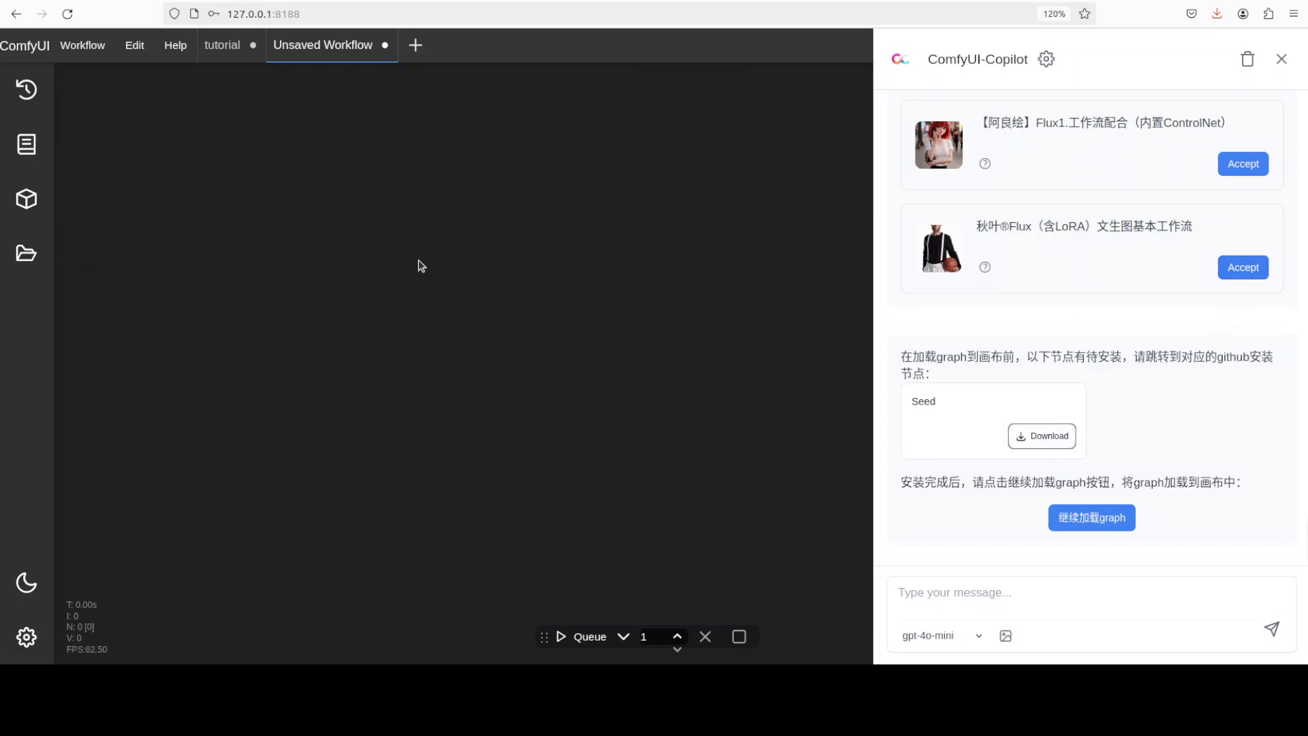
Step: Open the was-node-suite-comfyui GitHub page for the Seed node, read its README, return to ComfyUI
{"action": "left_click", "coordinate": [1049, 437]}
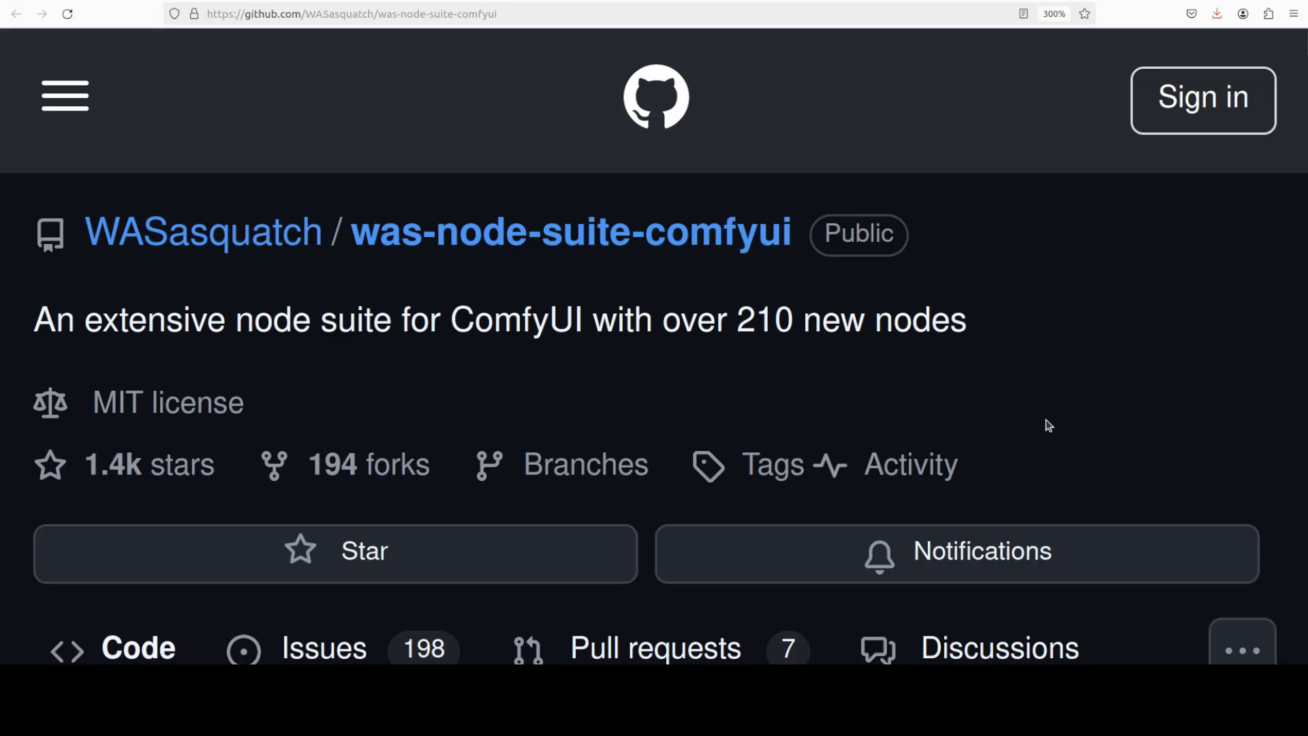
{"action": "scroll", "coordinate": [1049, 426], "scroll_direction": "down", "scroll_amount": 10}
{"action": "scroll", "coordinate": [1050, 426], "scroll_direction": "down", "scroll_amount": 5}
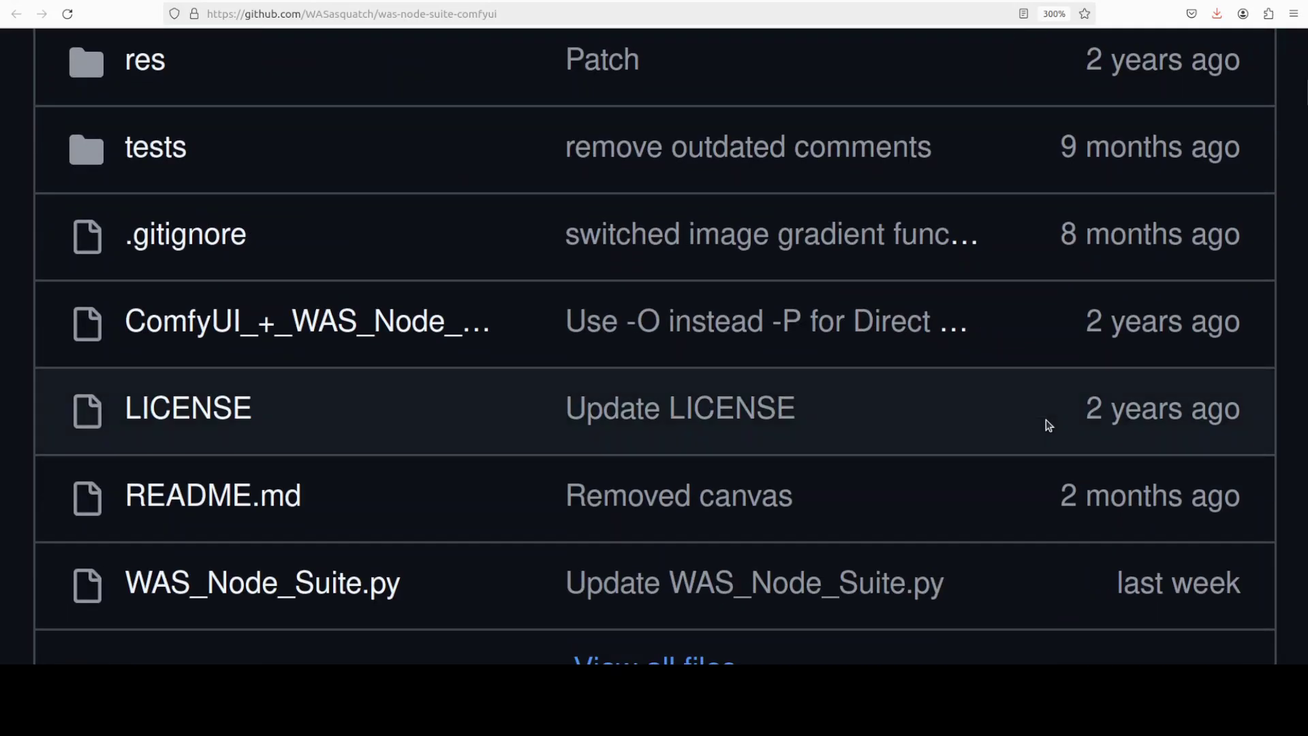
{"action": "scroll", "coordinate": [1049, 426], "scroll_direction": "up", "scroll_amount": 15}
{"action": "scroll", "coordinate": [1049, 426], "scroll_direction": "down", "scroll_amount": 20}
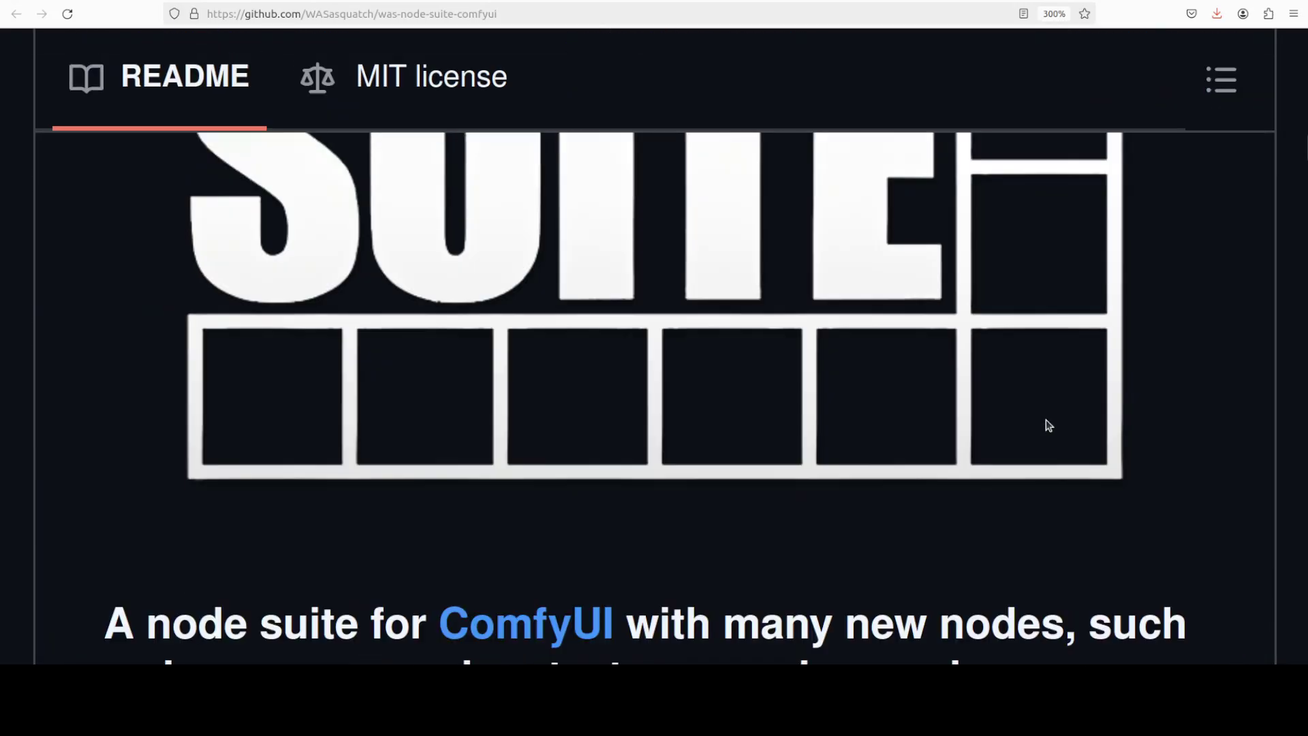
{"action": "scroll", "coordinate": [1050, 426], "scroll_direction": "down", "scroll_amount": 10}
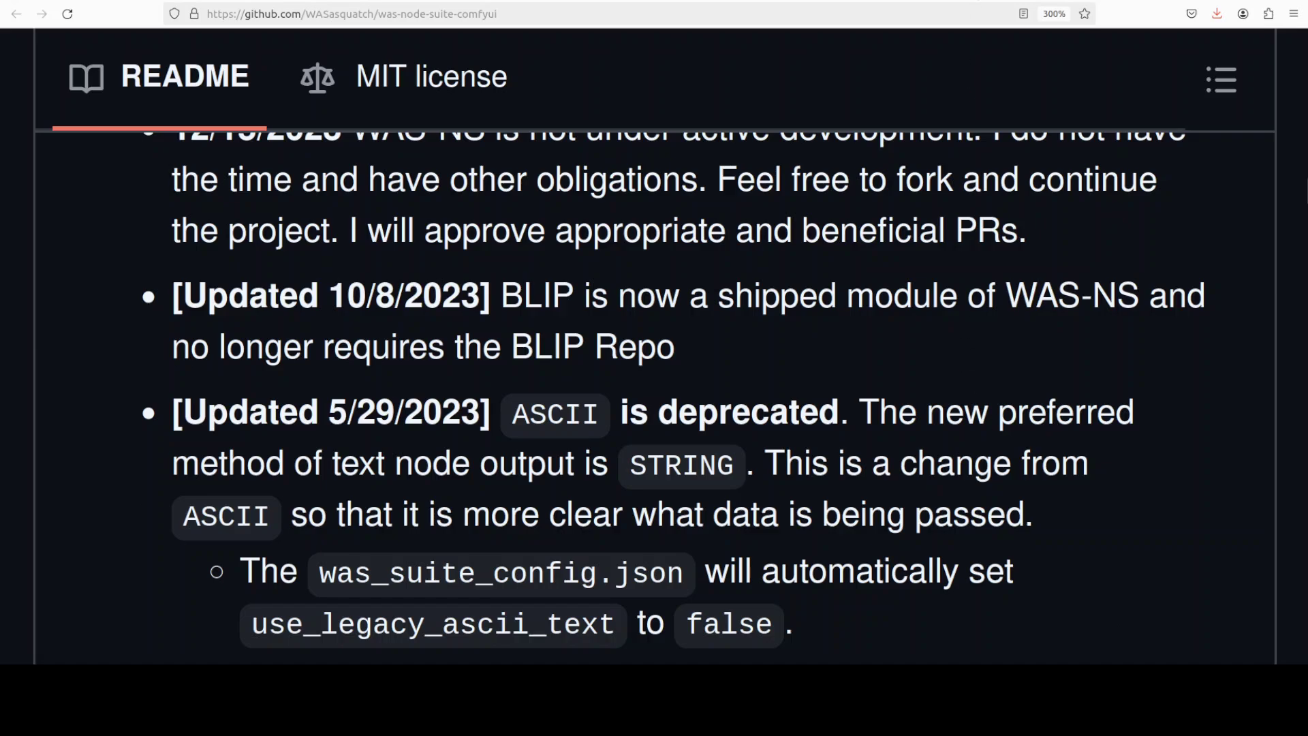
{"action": "key", "text": "ctrl+Tab"}
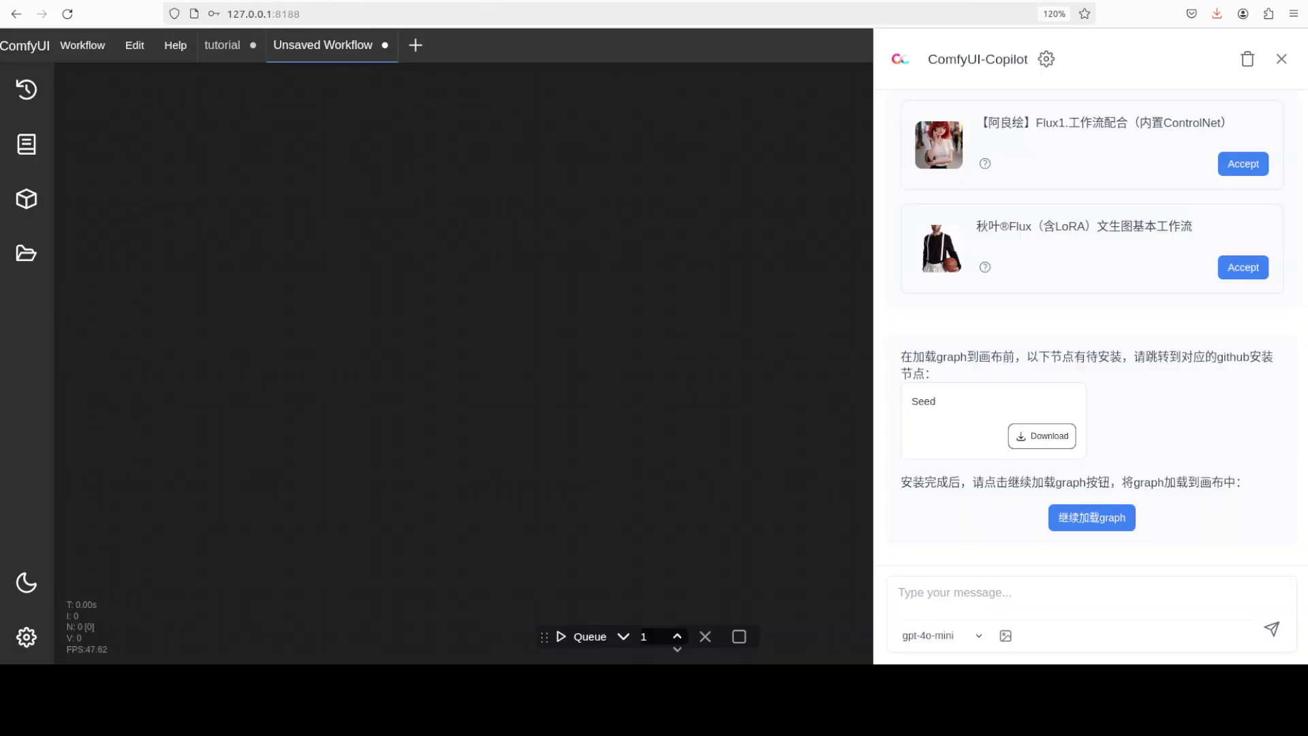
Step: Load the OpenFlux.1 graph, close the missing Seed node warning, and inspect KSampler and the graph
{"action": "left_click", "coordinate": [1091, 521]}
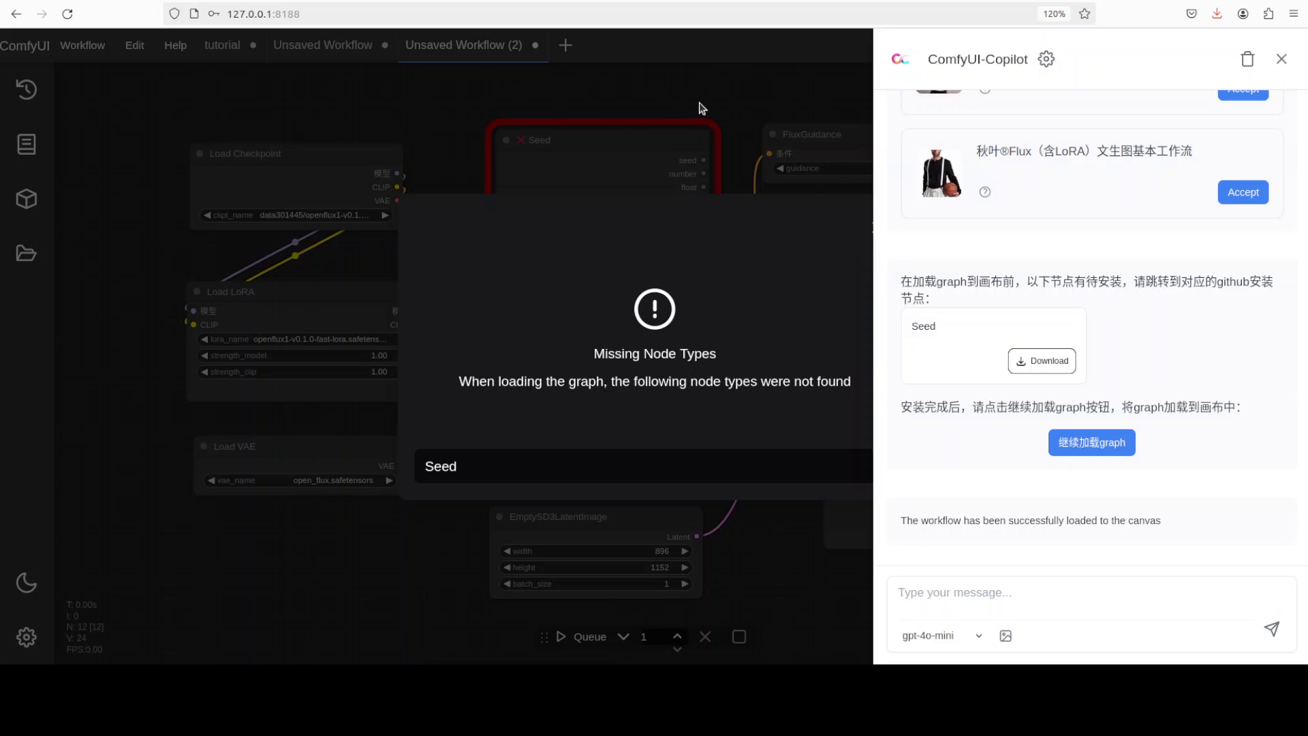
{"action": "left_click", "coordinate": [715, 195]}
{"action": "left_click", "coordinate": [783, 284]}
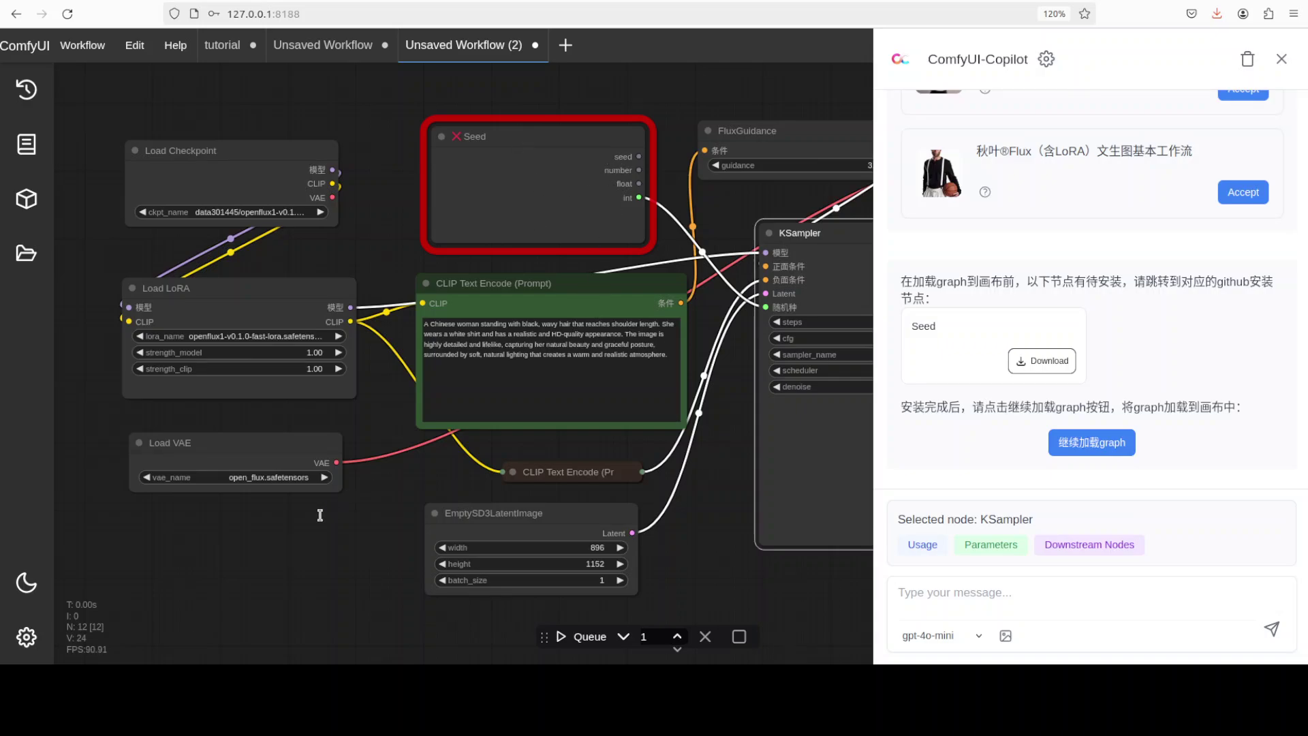
{"action": "scroll", "coordinate": [308, 518], "scroll_direction": "right", "scroll_amount": 2}
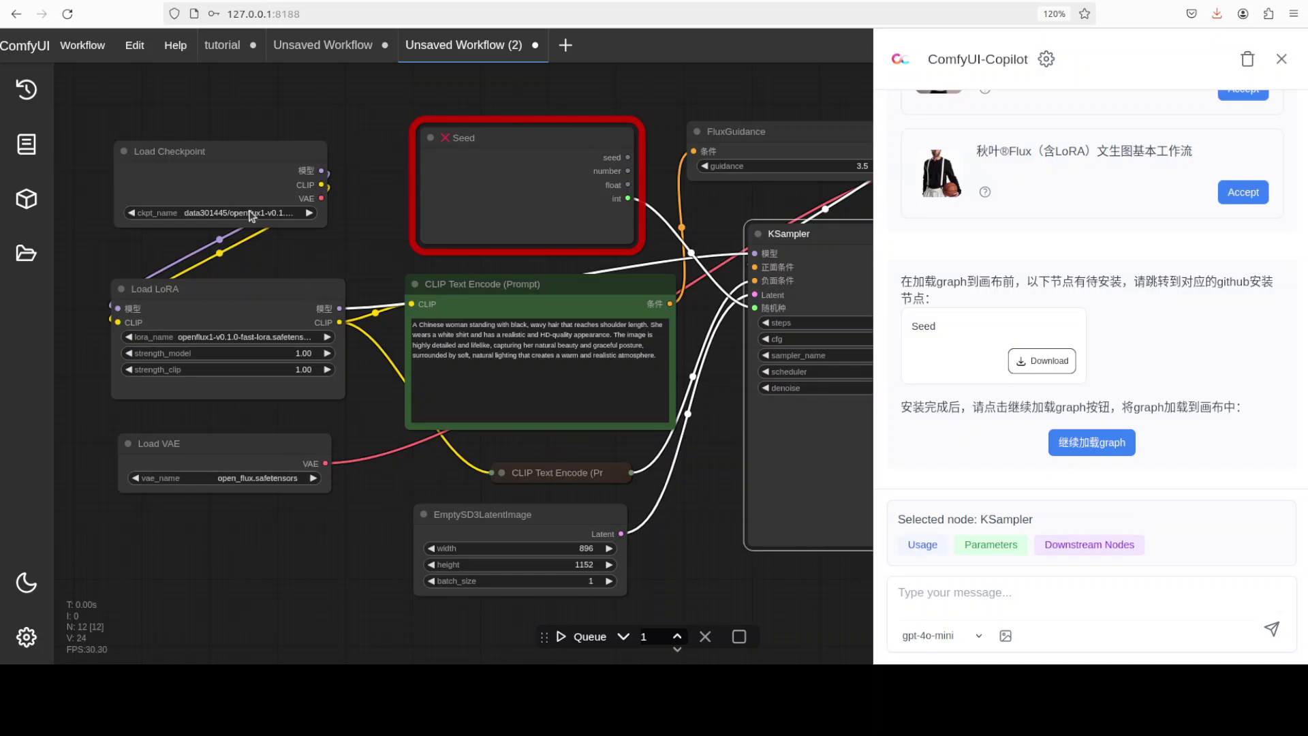
{"action": "scroll", "coordinate": [444, 530], "scroll_direction": "right", "scroll_amount": 10}
{"action": "scroll", "coordinate": [444, 530], "scroll_direction": "down", "scroll_amount": 4}
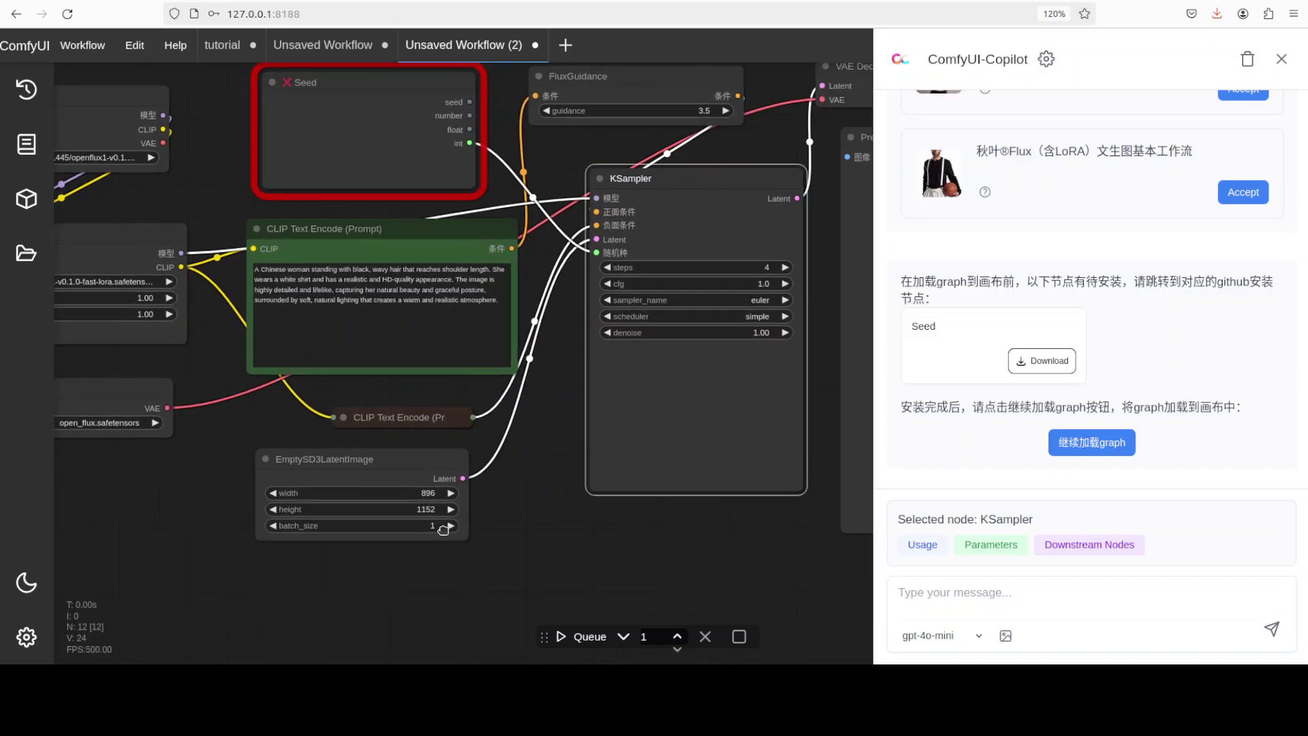
{"action": "scroll", "coordinate": [443, 530], "scroll_direction": "left", "scroll_amount": 8}
{"action": "scroll", "coordinate": [444, 586], "scroll_direction": "up", "scroll_amount": 5}
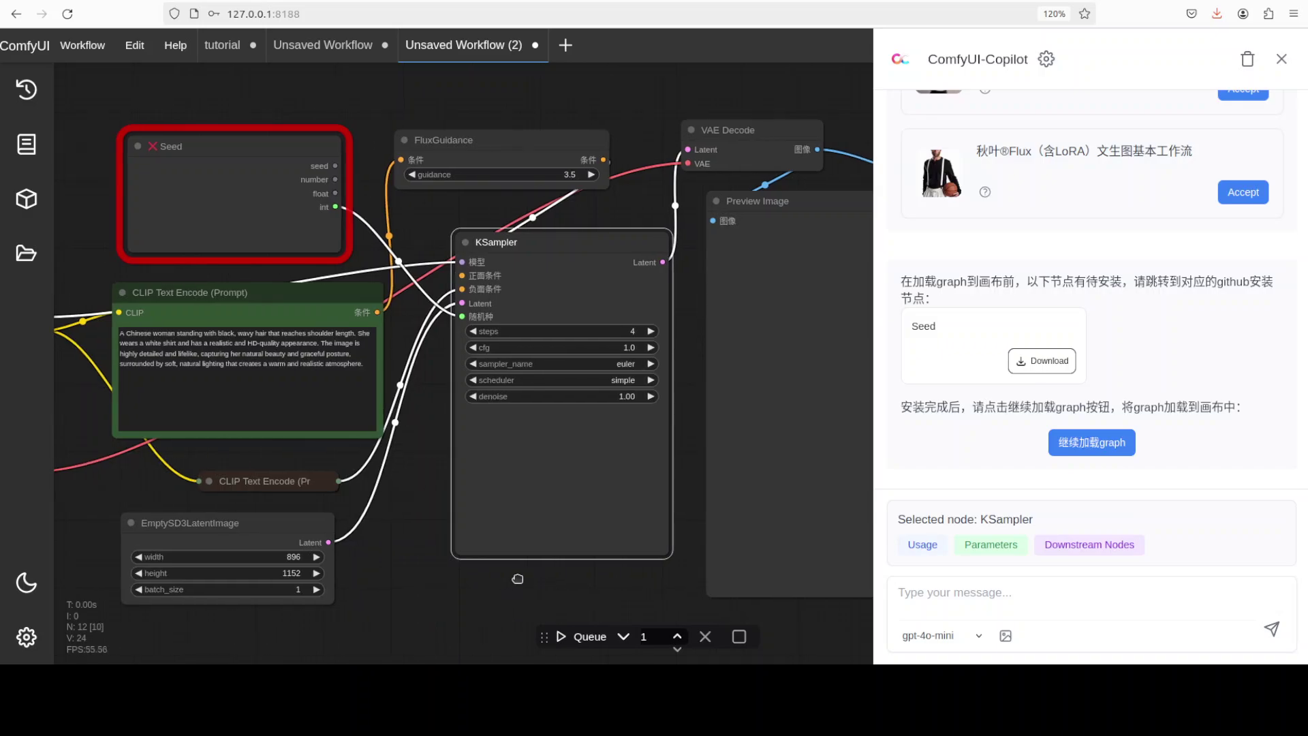
{"action": "scroll", "coordinate": [517, 579], "scroll_direction": "right", "scroll_amount": 9}
{"action": "scroll", "coordinate": [517, 579], "scroll_direction": "down", "scroll_amount": 1}
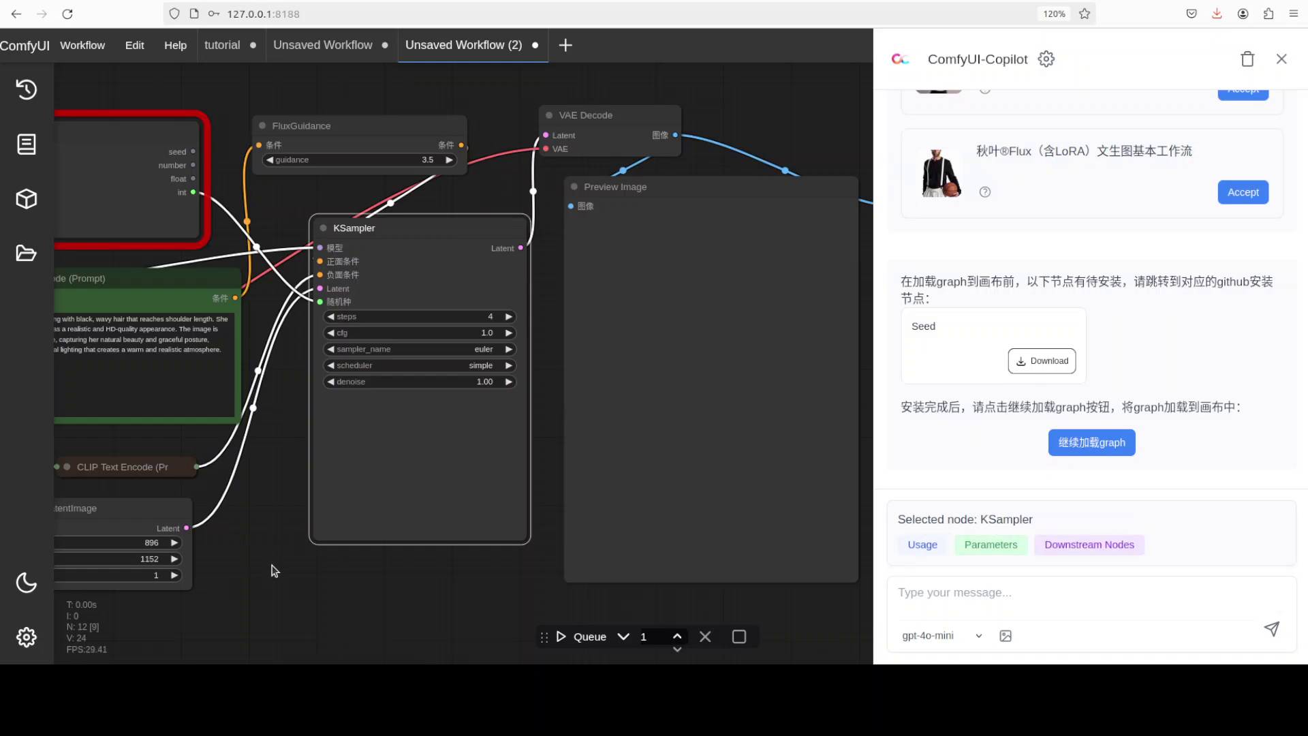
{"action": "scroll", "coordinate": [481, 548], "scroll_direction": "left", "scroll_amount": 20}
{"action": "scroll", "coordinate": [480, 548], "scroll_direction": "down", "scroll_amount": 8}
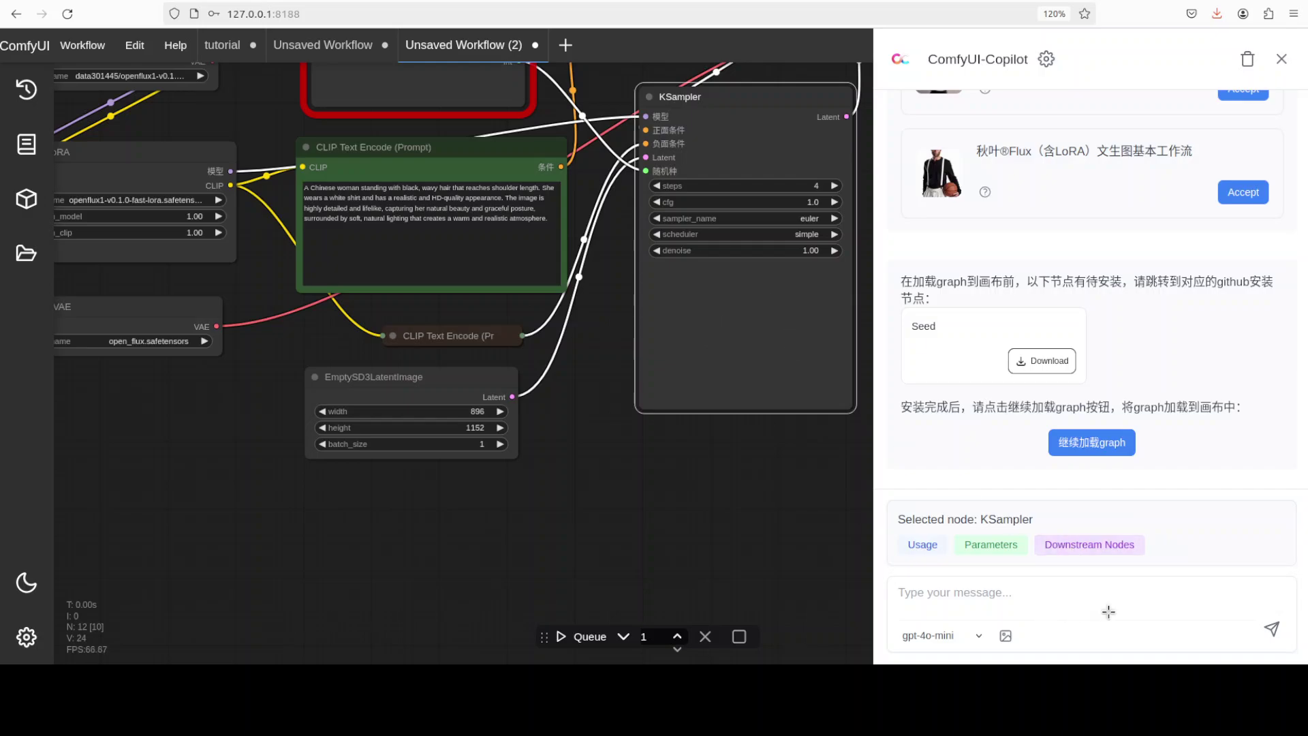
{"action": "left_click", "coordinate": [1073, 549]}
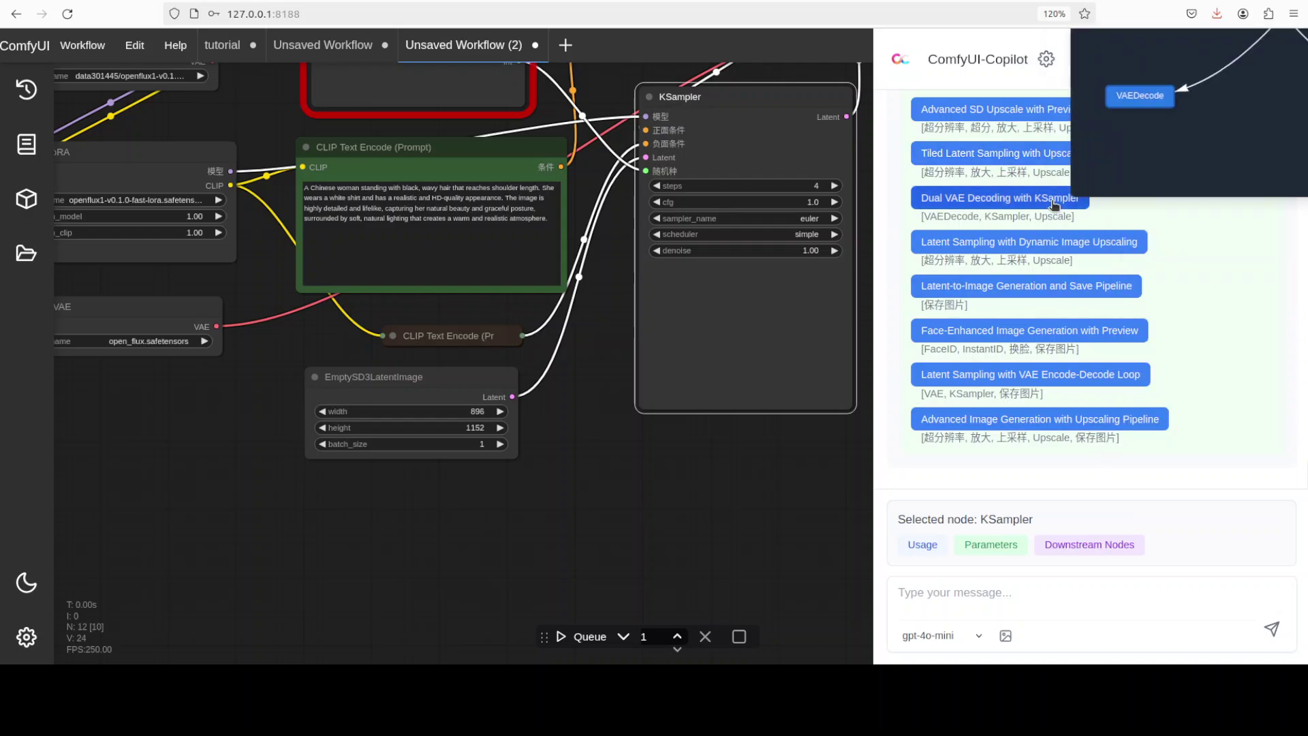
{"action": "mouse_move", "coordinate": [935, 334]}
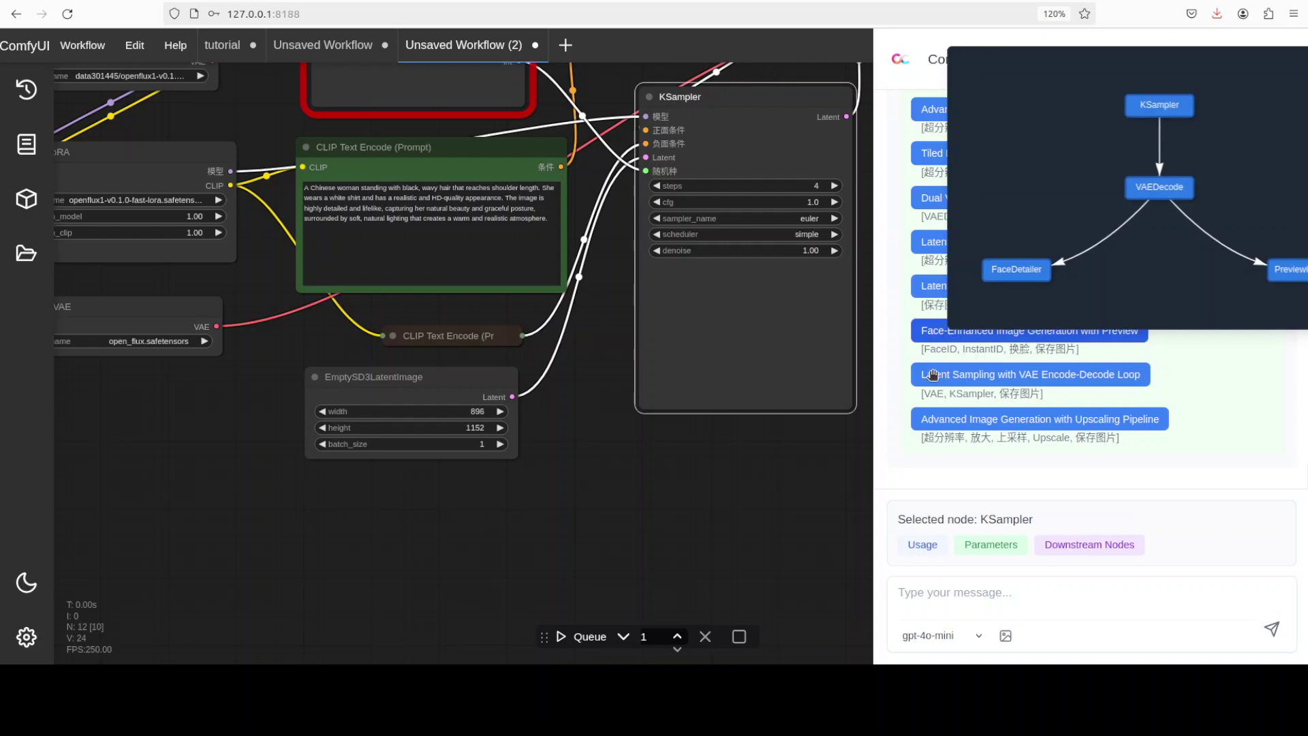
{"action": "mouse_move", "coordinate": [934, 379]}
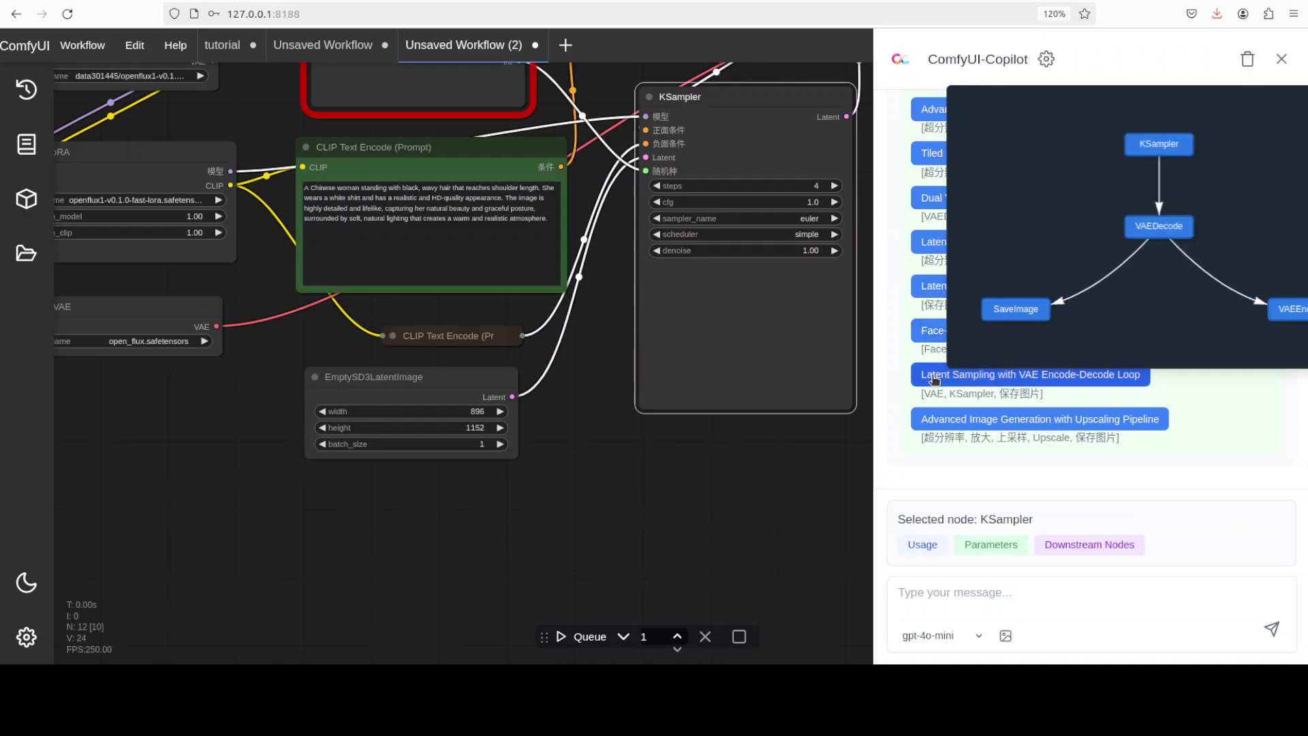
{"action": "left_click", "coordinate": [934, 380]}
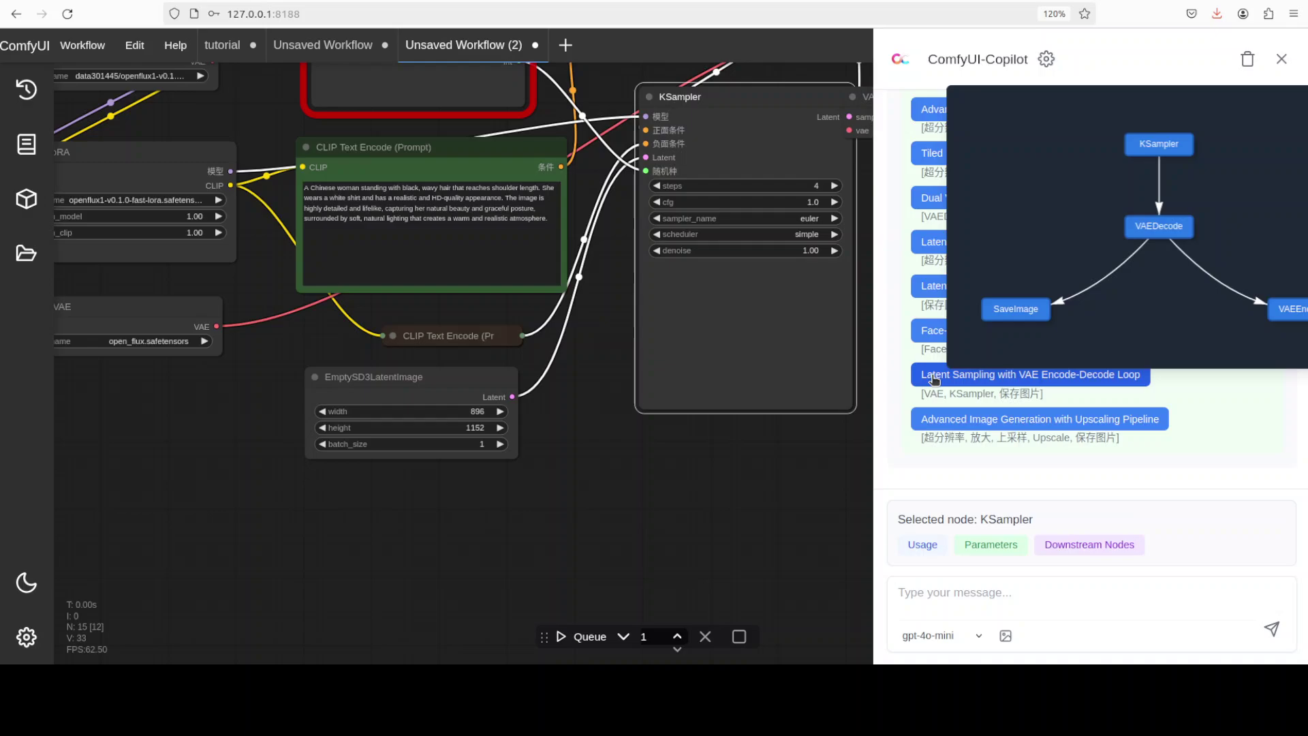
{"action": "left_click_drag", "start_coordinate": [538, 496], "coordinate": [436, 534]}
{"action": "scroll", "coordinate": [436, 534], "scroll_direction": "right", "scroll_amount": 5}
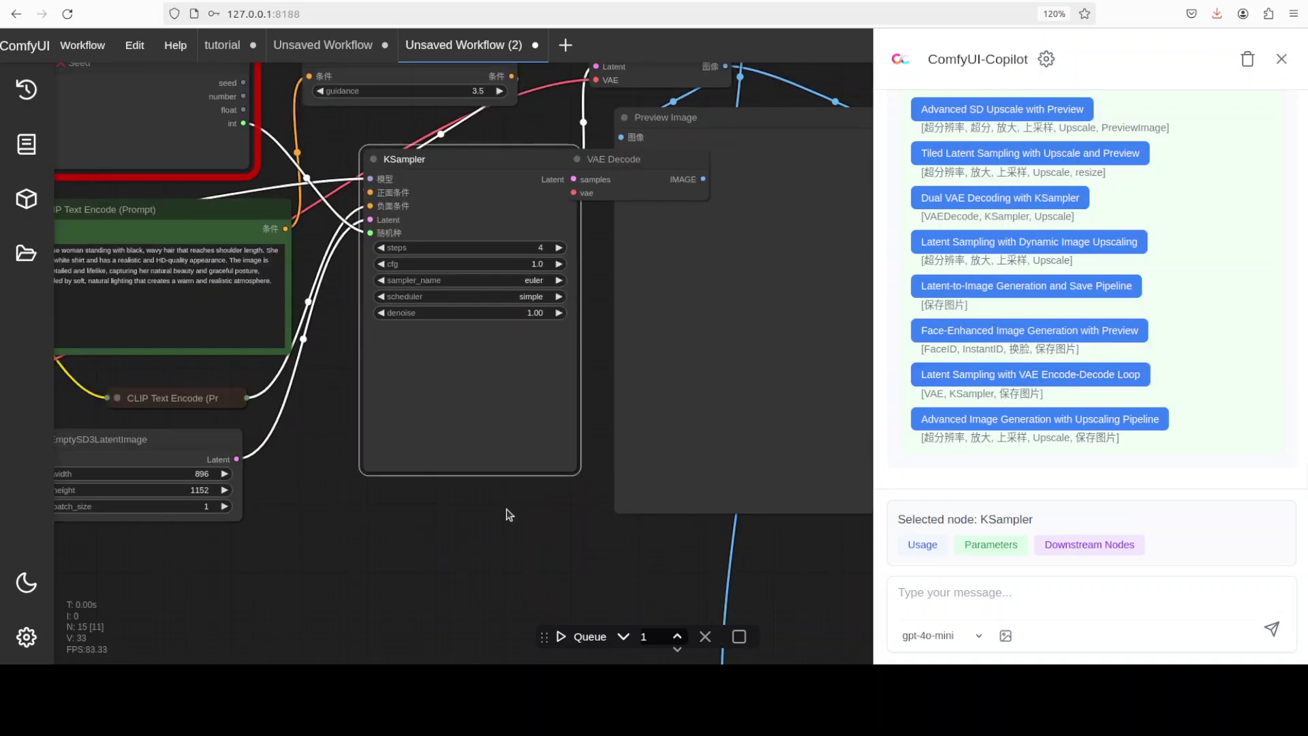
{"action": "scroll", "coordinate": [606, 310], "scroll_direction": "up", "scroll_amount": 3}
{"action": "scroll", "coordinate": [358, 465], "scroll_direction": "right", "scroll_amount": 5}
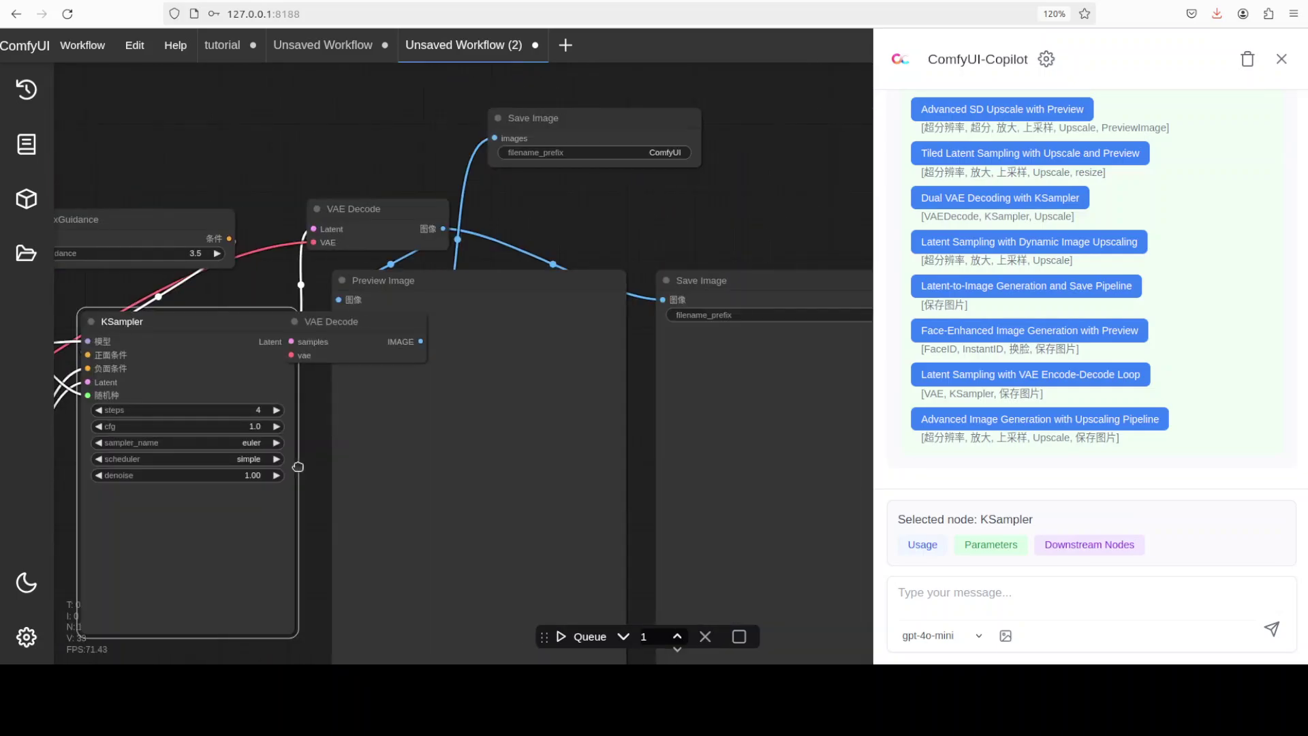
{"action": "scroll", "coordinate": [703, 220], "scroll_direction": "left", "scroll_amount": 3}
{"action": "scroll", "coordinate": [703, 220], "scroll_direction": "down", "scroll_amount": 3}
{"action": "scroll", "coordinate": [703, 220], "scroll_direction": "left", "scroll_amount": 4}
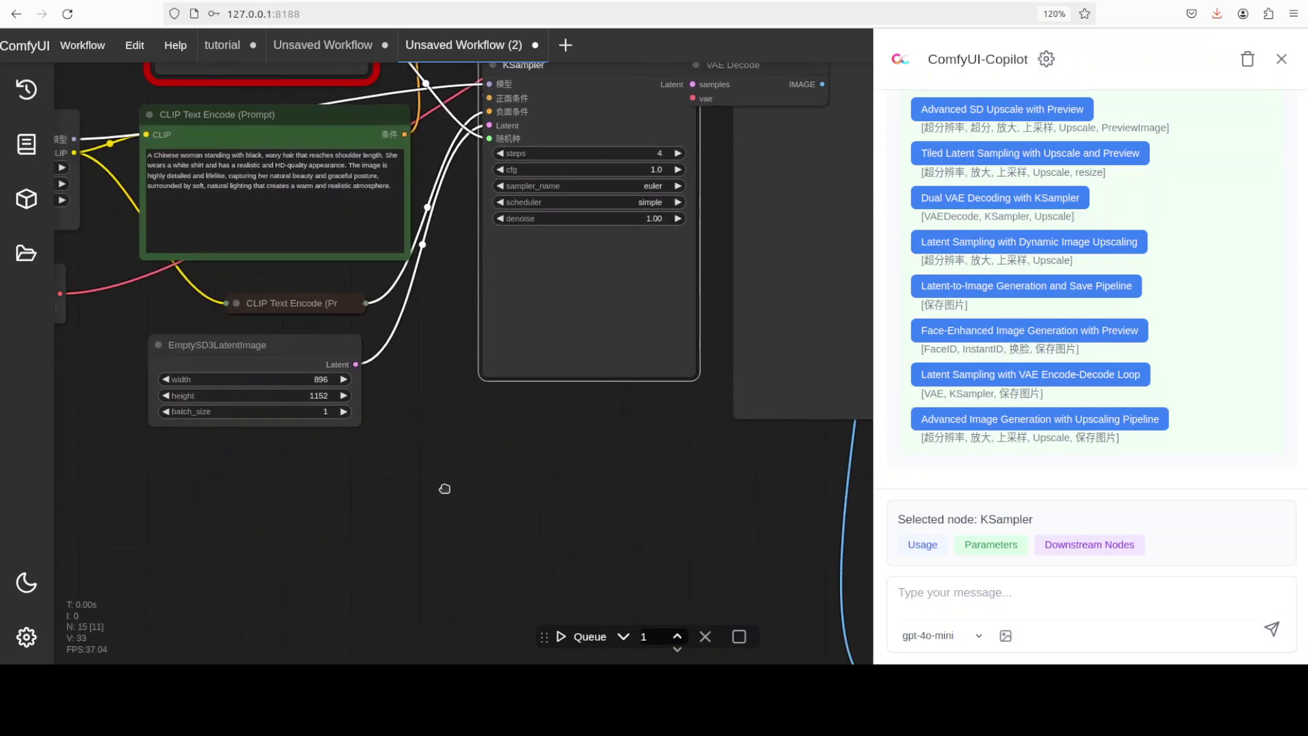
{"action": "scroll", "coordinate": [634, 543], "scroll_direction": "left", "scroll_amount": 4}
{"action": "scroll", "coordinate": [353, 447], "scroll_direction": "down", "scroll_amount": 2}
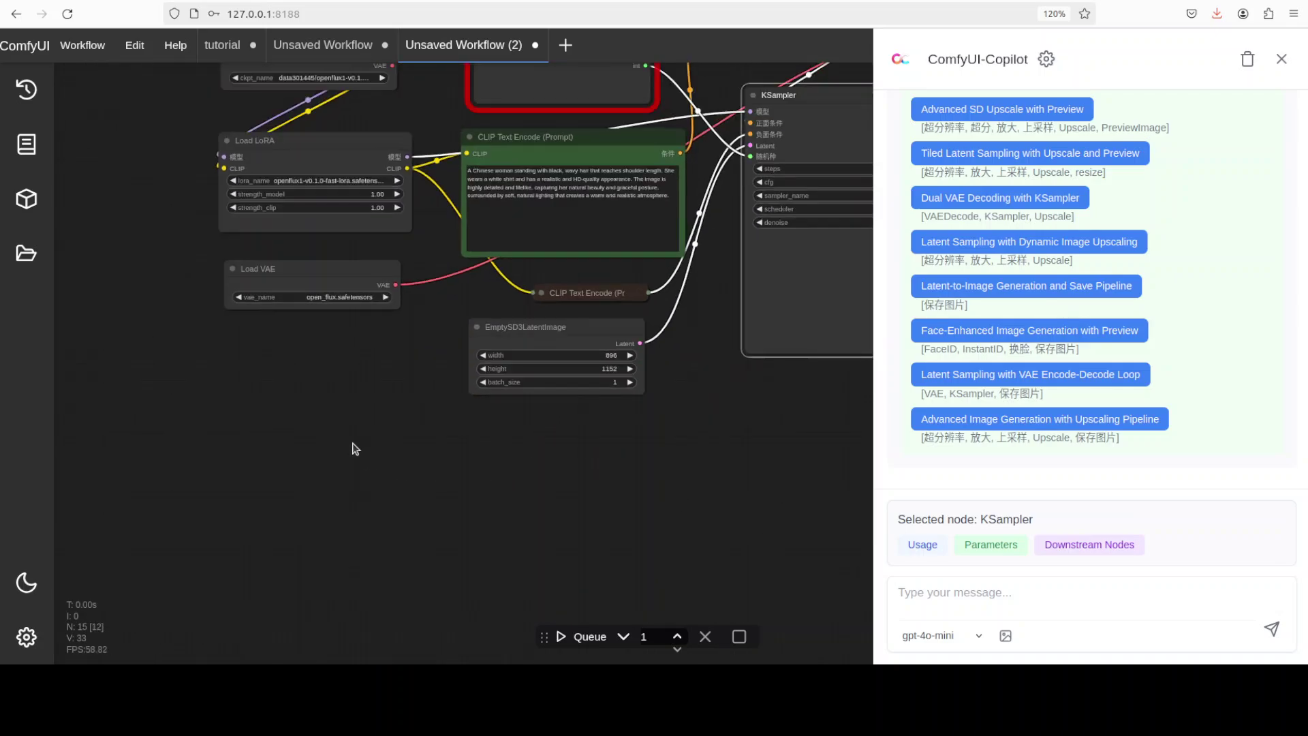
{"action": "scroll", "coordinate": [392, 593], "scroll_direction": "up", "scroll_amount": 3}
{"action": "scroll", "coordinate": [155, 277], "scroll_direction": "up", "scroll_amount": 3}
{"action": "scroll", "coordinate": [151, 329], "scroll_direction": "up", "scroll_amount": 3}
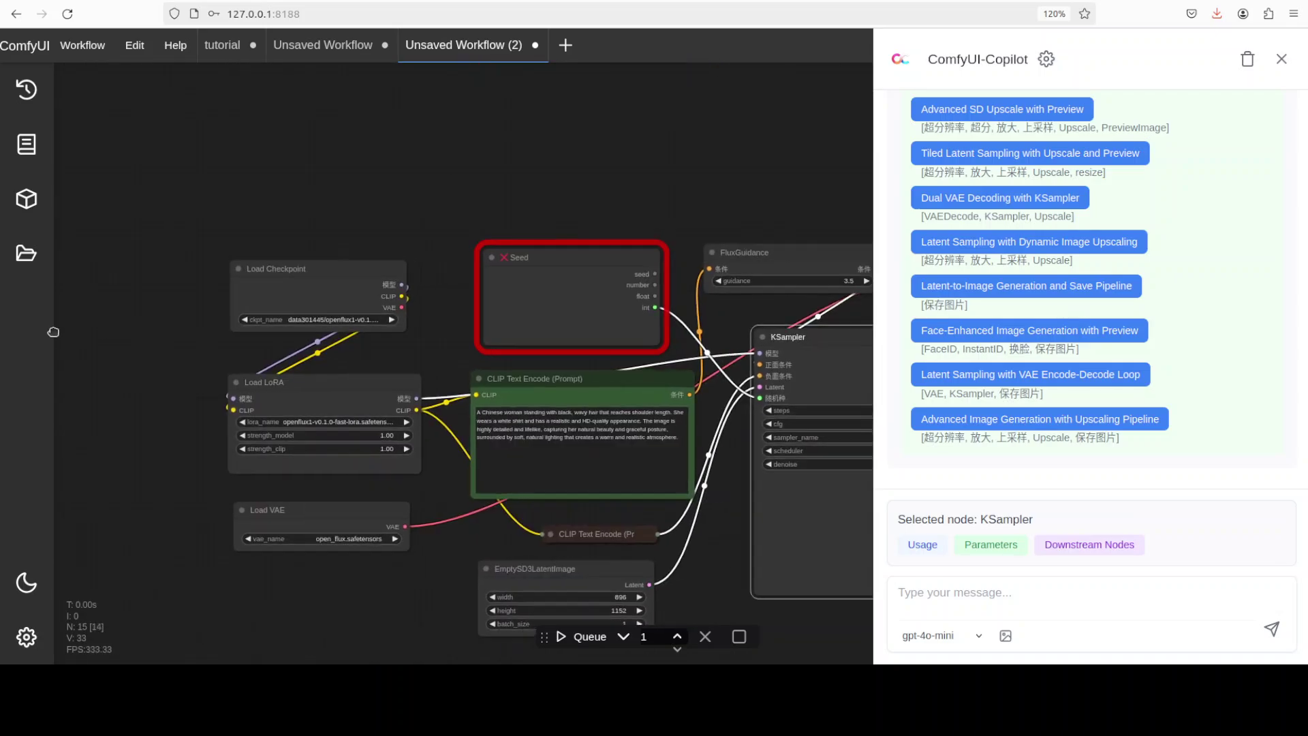
{"action": "scroll", "coordinate": [532, 233], "scroll_direction": "right", "scroll_amount": 4}
{"action": "scroll", "coordinate": [589, 182], "scroll_direction": "right", "scroll_amount": 5}
{"action": "scroll", "coordinate": [589, 182], "scroll_direction": "down", "scroll_amount": 1}
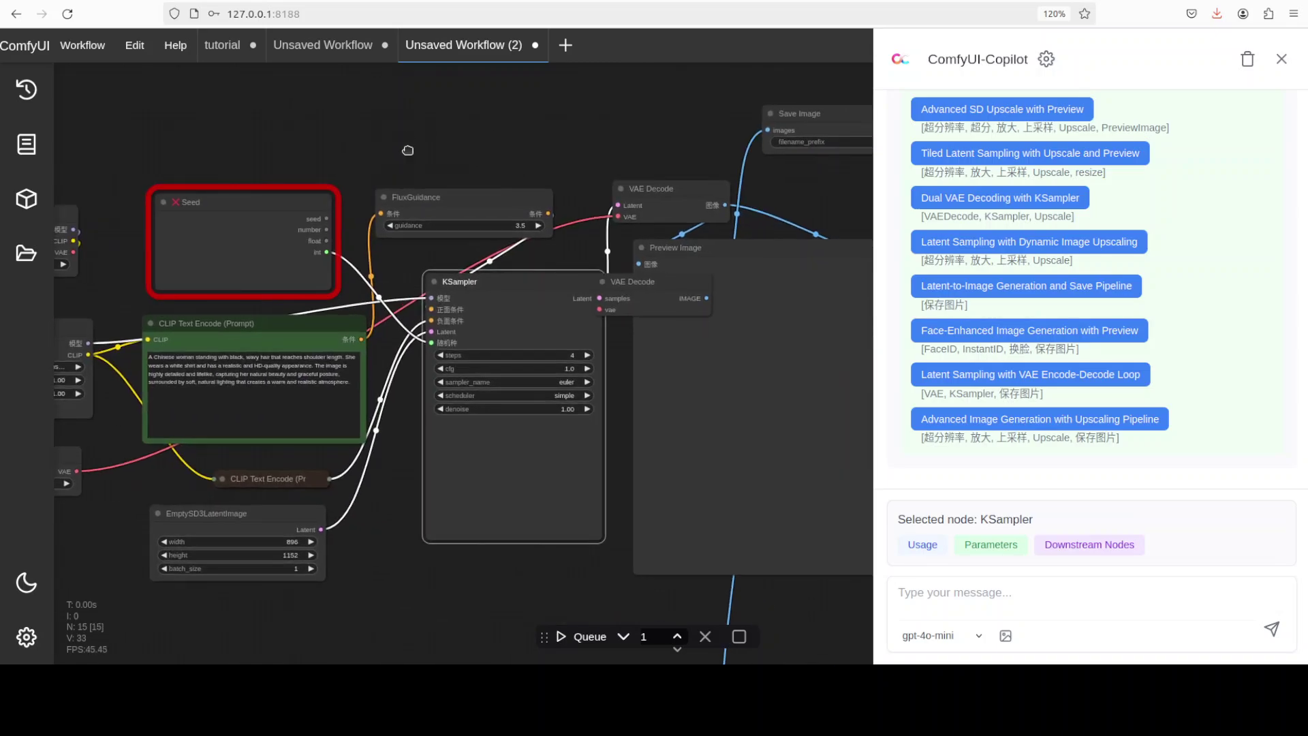
{"action": "scroll", "coordinate": [521, 483], "scroll_direction": "right", "scroll_amount": 3}
{"action": "scroll", "coordinate": [520, 483], "scroll_direction": "down", "scroll_amount": 2}
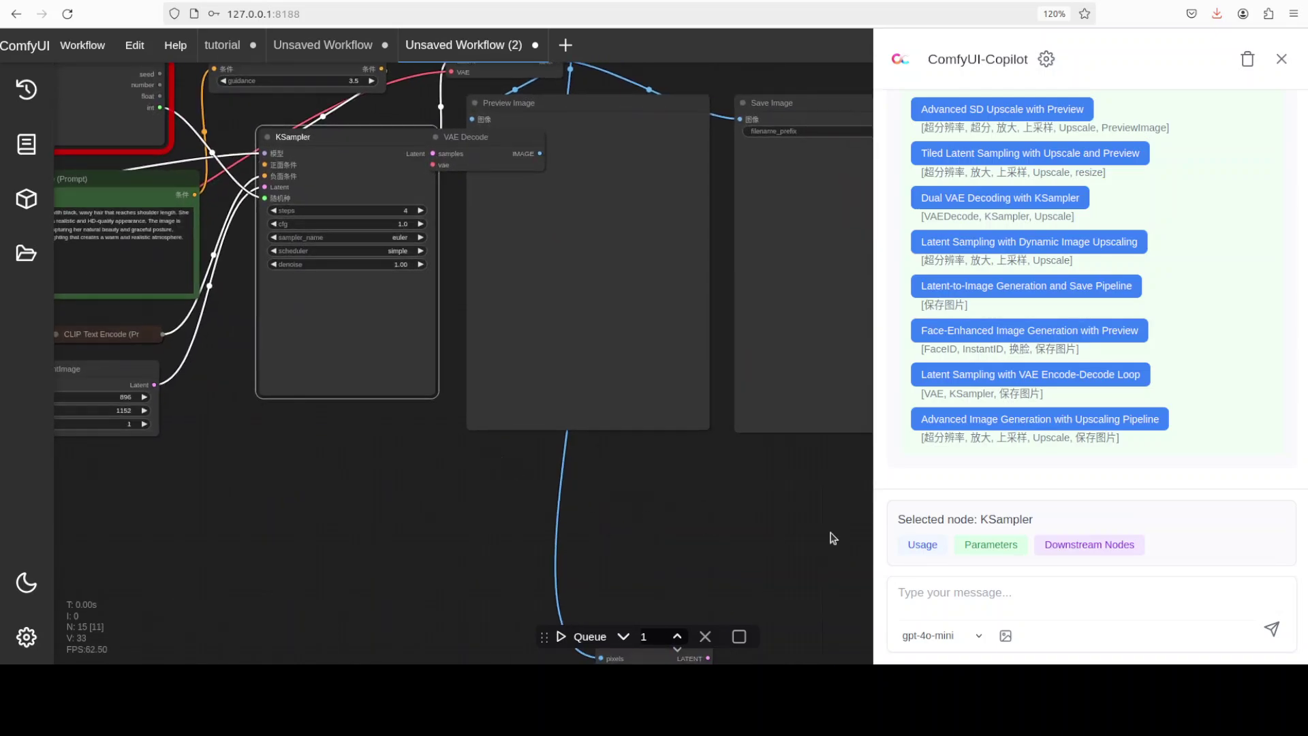
{"action": "scroll", "coordinate": [634, 511], "scroll_direction": "right", "scroll_amount": 4}
{"action": "scroll", "coordinate": [634, 511], "scroll_direction": "down", "scroll_amount": 2}
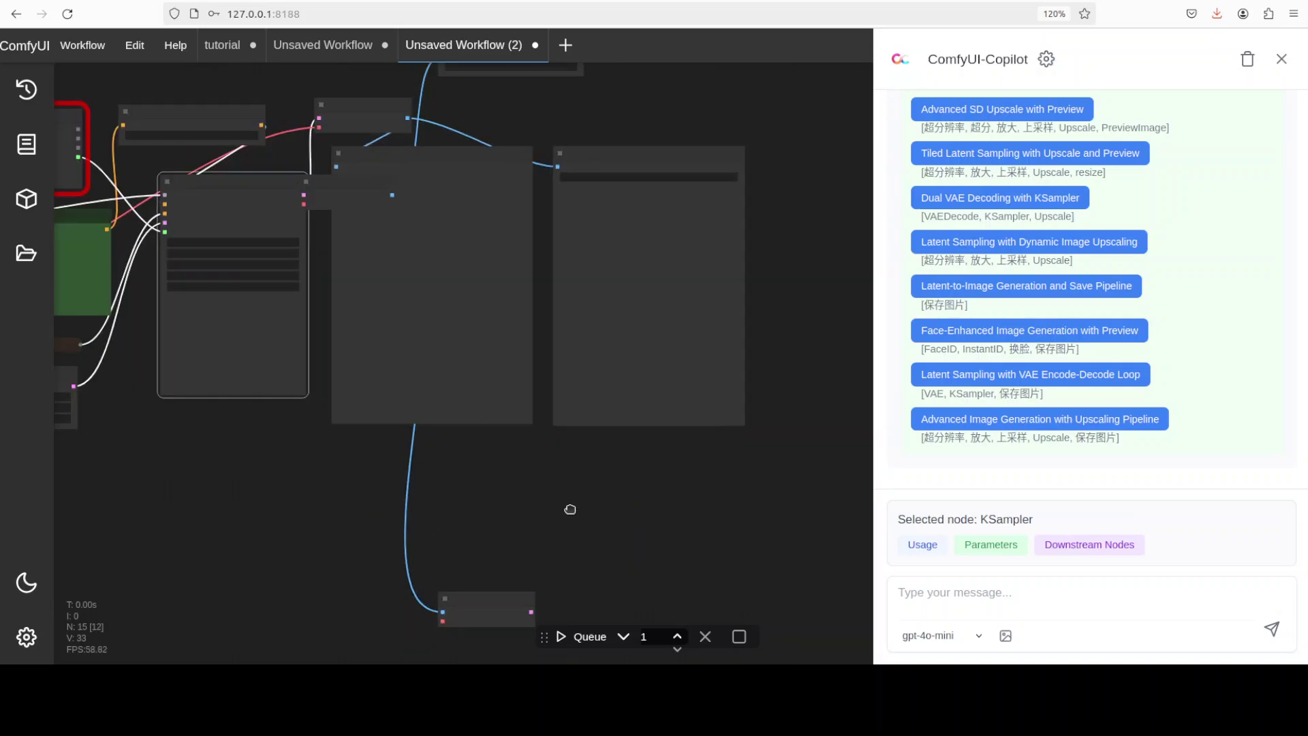
{"action": "scroll", "coordinate": [570, 511], "scroll_direction": "left", "scroll_amount": 8}
{"action": "scroll", "coordinate": [531, 579], "scroll_direction": "up", "scroll_amount": 3}
{"action": "scroll", "coordinate": [531, 579], "scroll_direction": "left", "scroll_amount": 1}
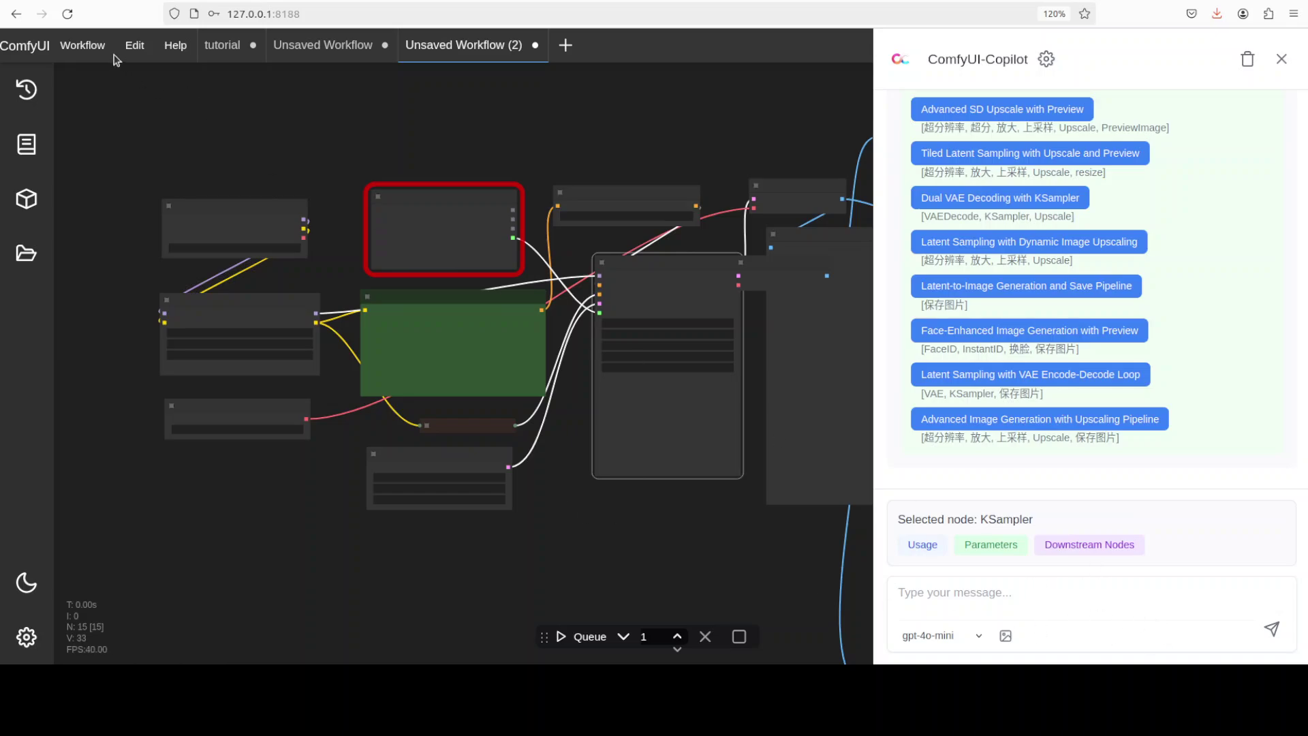
Step: Start a new blank workflow and ask Copilot for a simple SD1 workflow with all required models and nodes
{"action": "left_click", "coordinate": [83, 45]}
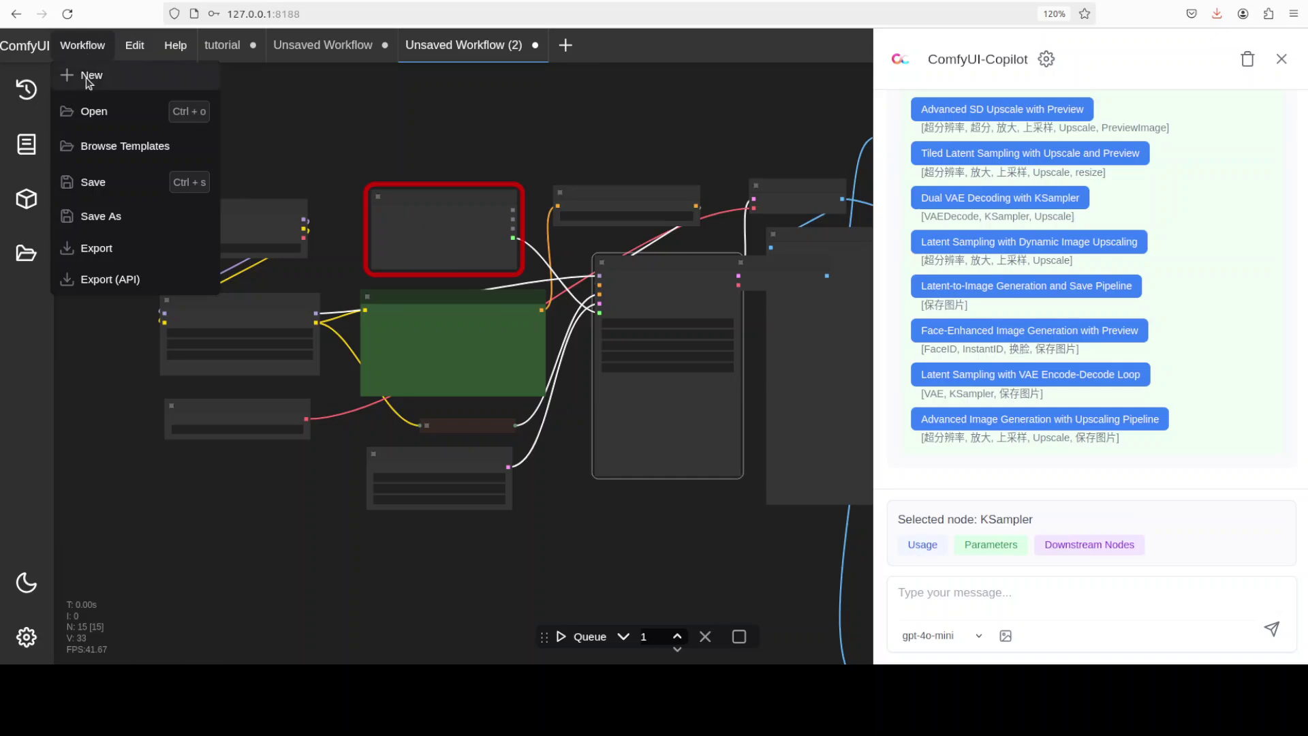
{"action": "left_click", "coordinate": [86, 77]}
{"action": "left_click", "coordinate": [990, 591]}
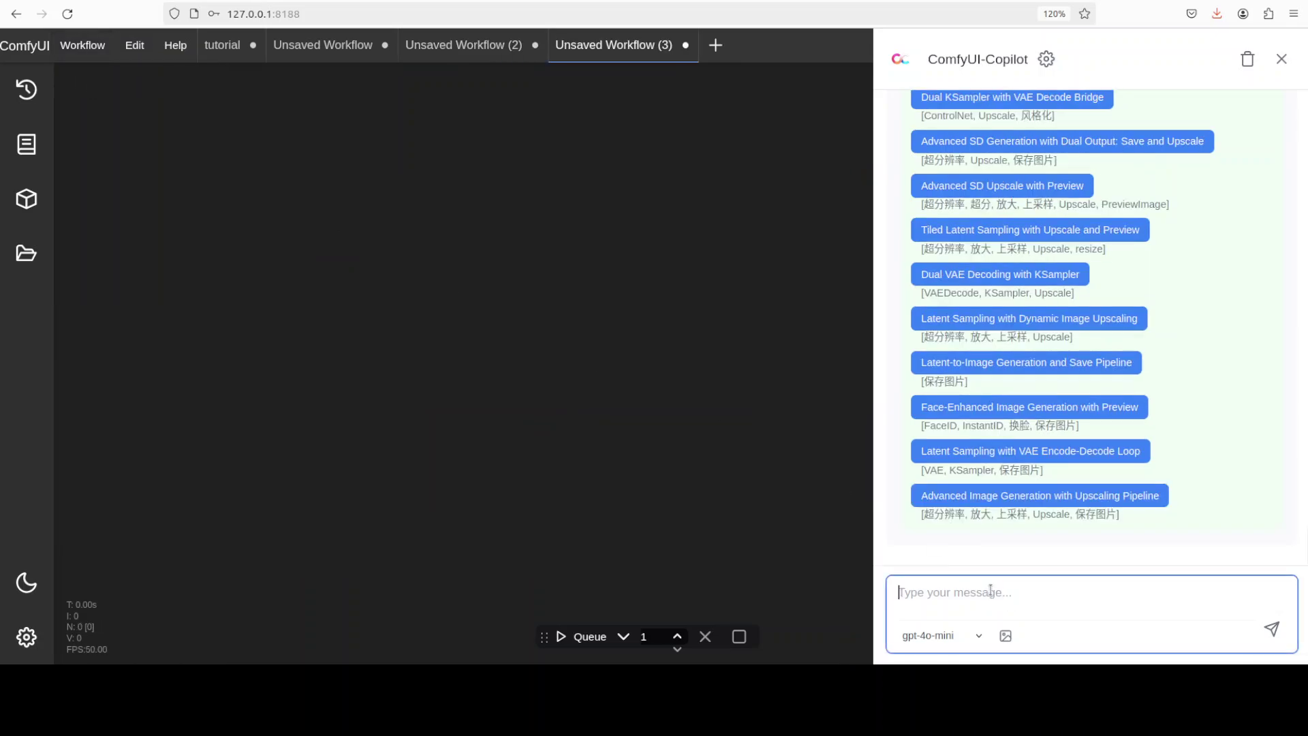
{"action": "type", "text": "create me a simple workflow for SD1"}
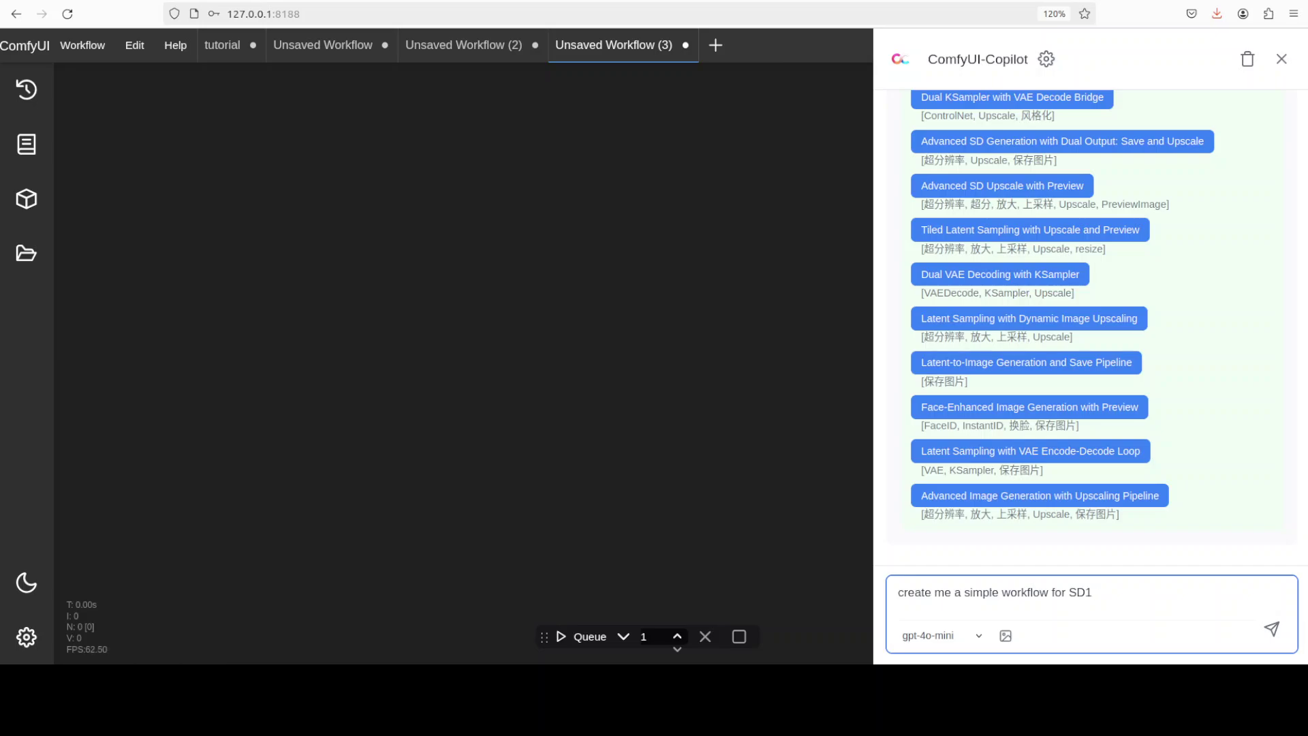
{"action": "type", "text": "download all the required m"}
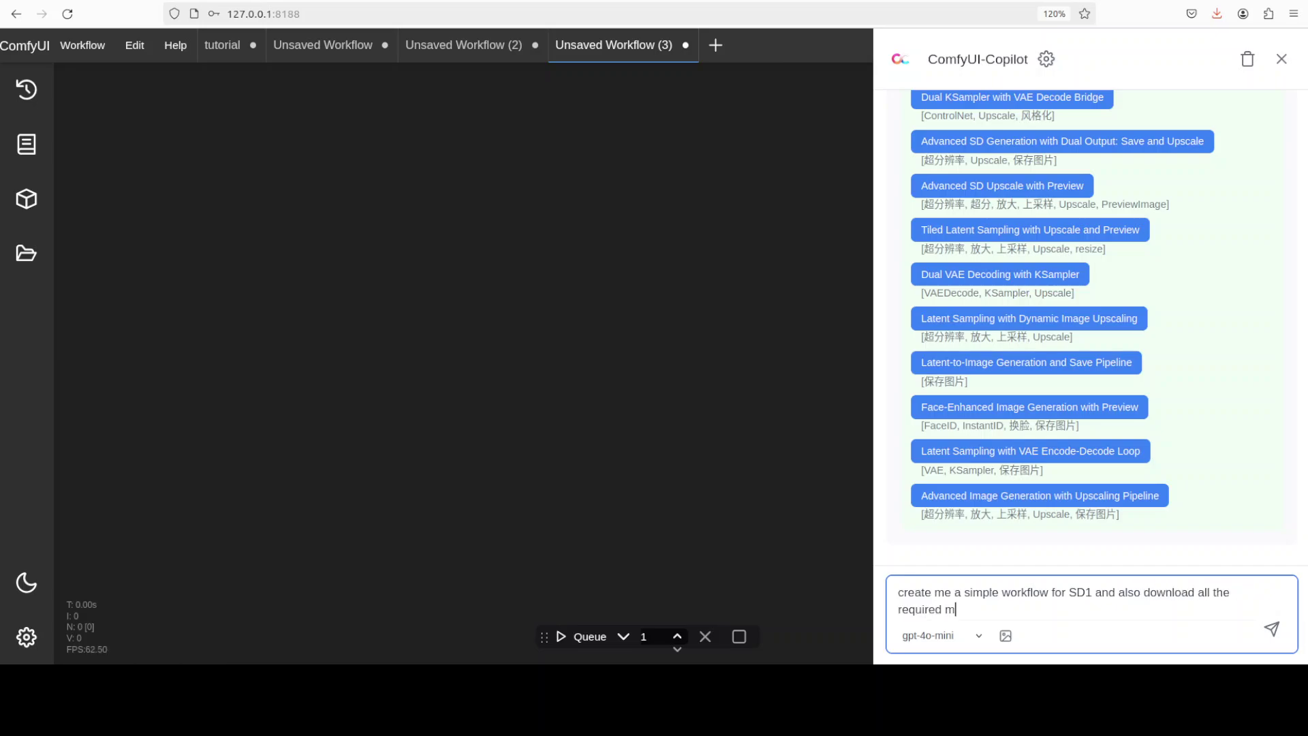
{"action": "type", "text": "odels and required nodes on my canvas"}
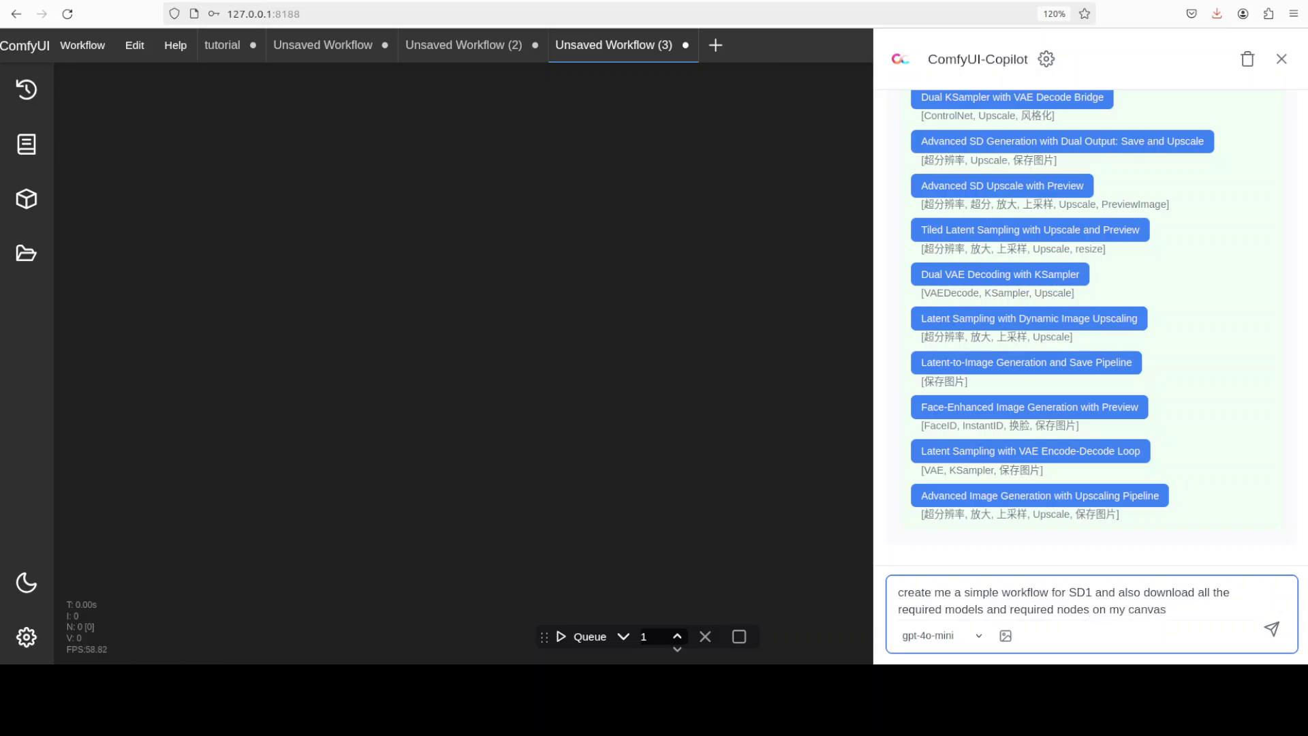
{"action": "key", "text": "Return"}
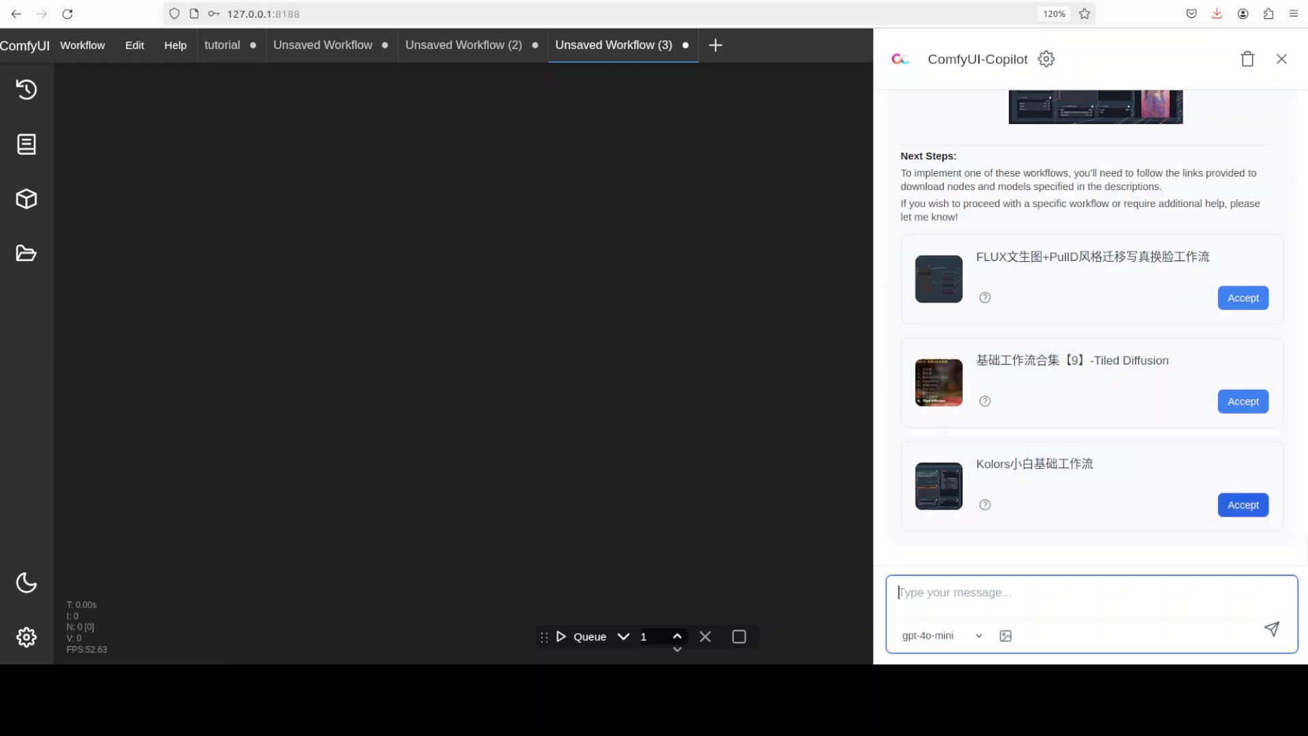
Step: Accept the Kolors 小白基础工作流 suggestion, load it anyway, and close the missing MZ nodes warning
{"action": "left_click", "coordinate": [1247, 511]}
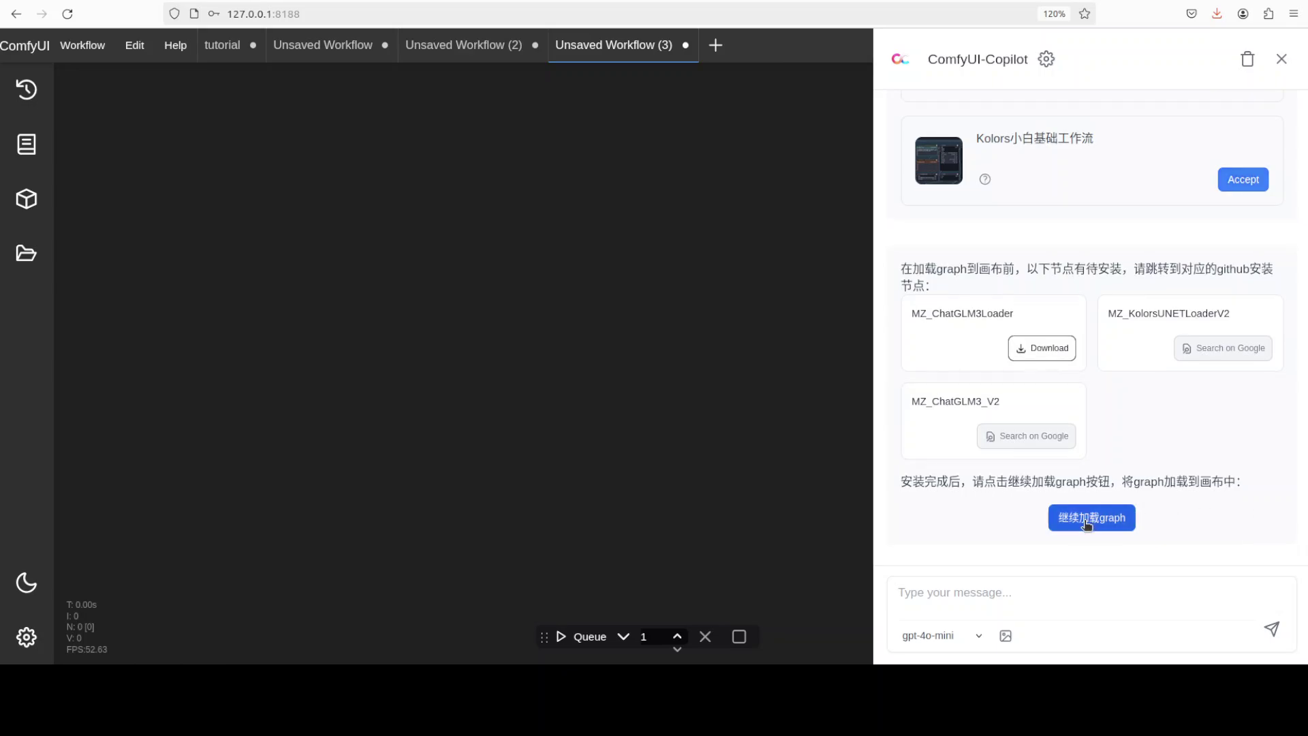
{"action": "left_click", "coordinate": [1088, 520]}
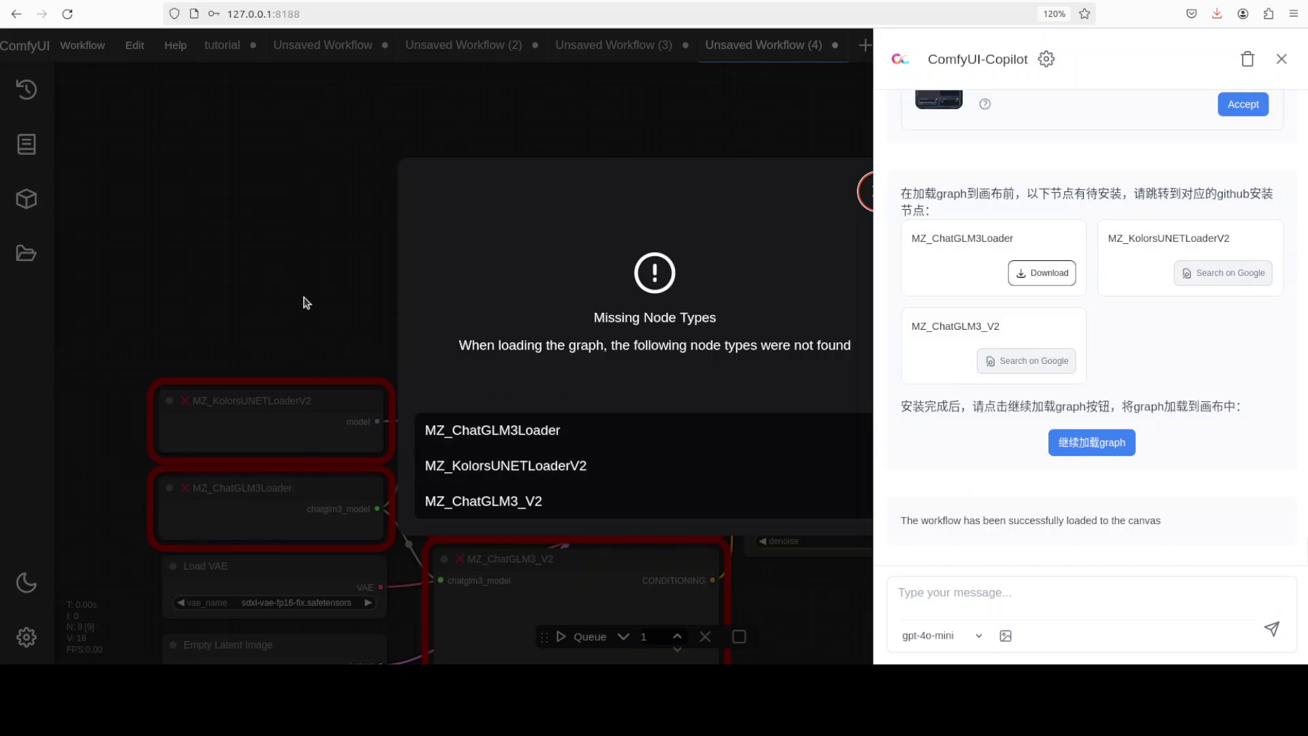
{"action": "left_click", "coordinate": [205, 238]}
{"action": "left_click", "coordinate": [959, 572]}
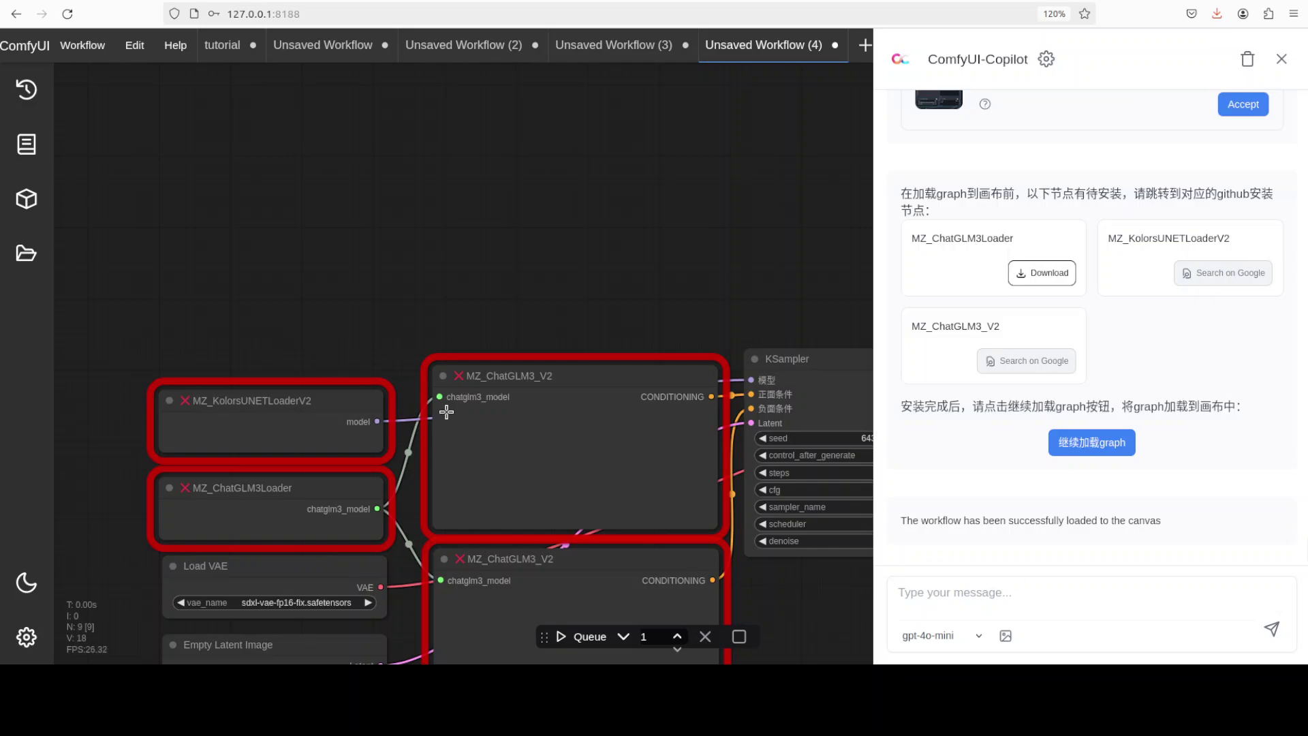
Step: Ask Copilot 'can you also download custom nodes' and scroll through its eight uninstalled node suggestions
{"action": "left_click", "coordinate": [971, 592]}
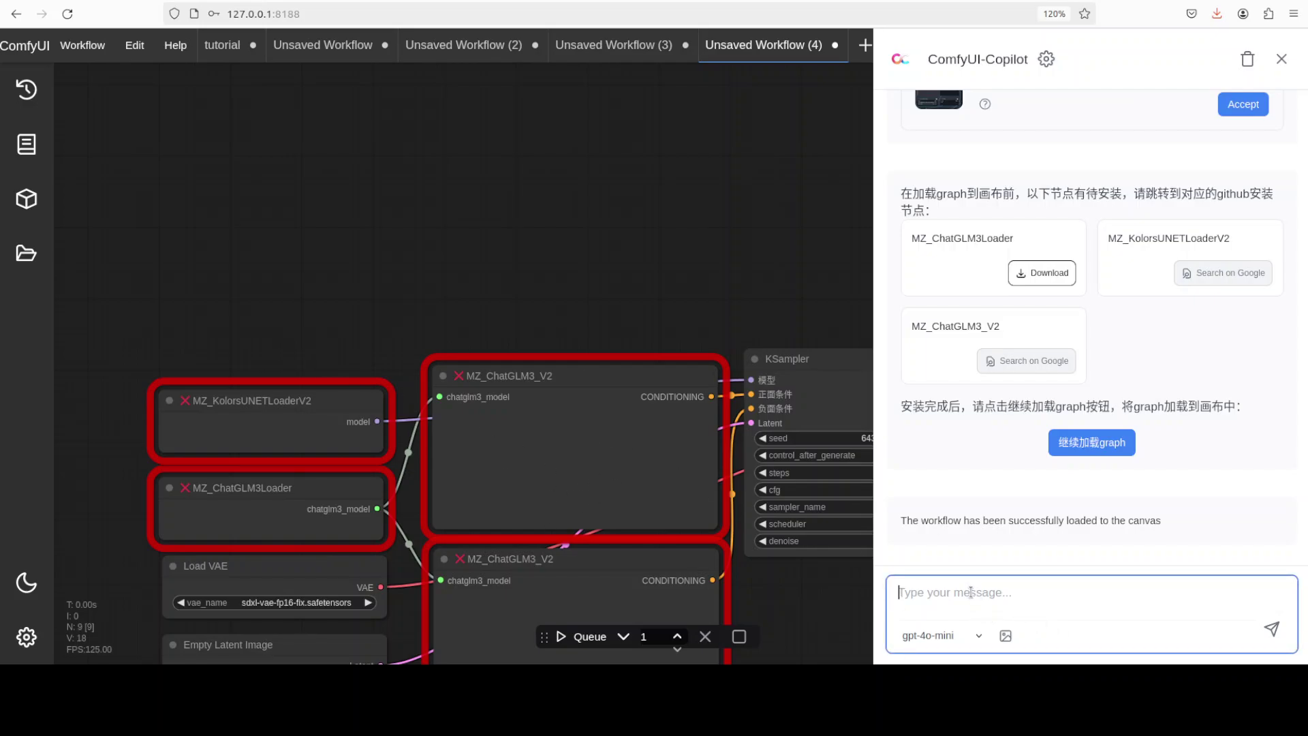
{"action": "type", "text": "can you al"}
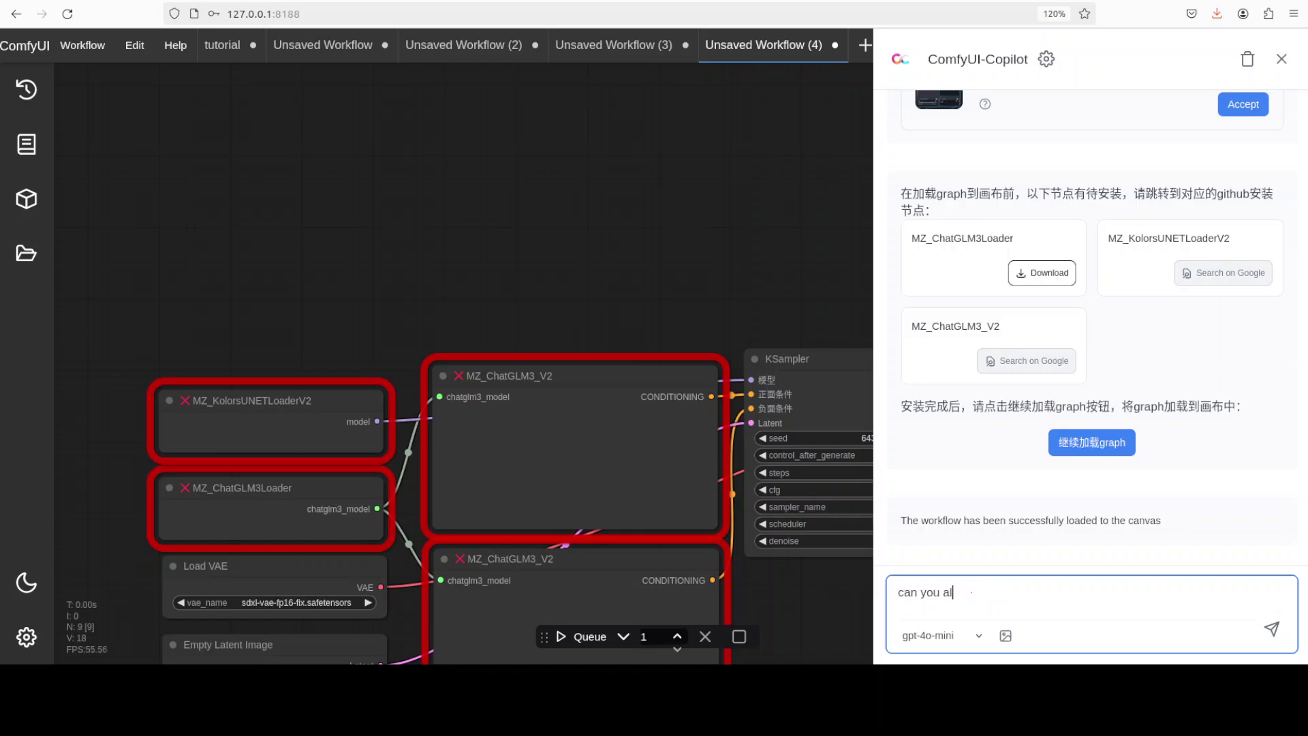
{"action": "type", "text": "so download custom nodes"}
{"action": "key", "text": "Return"}
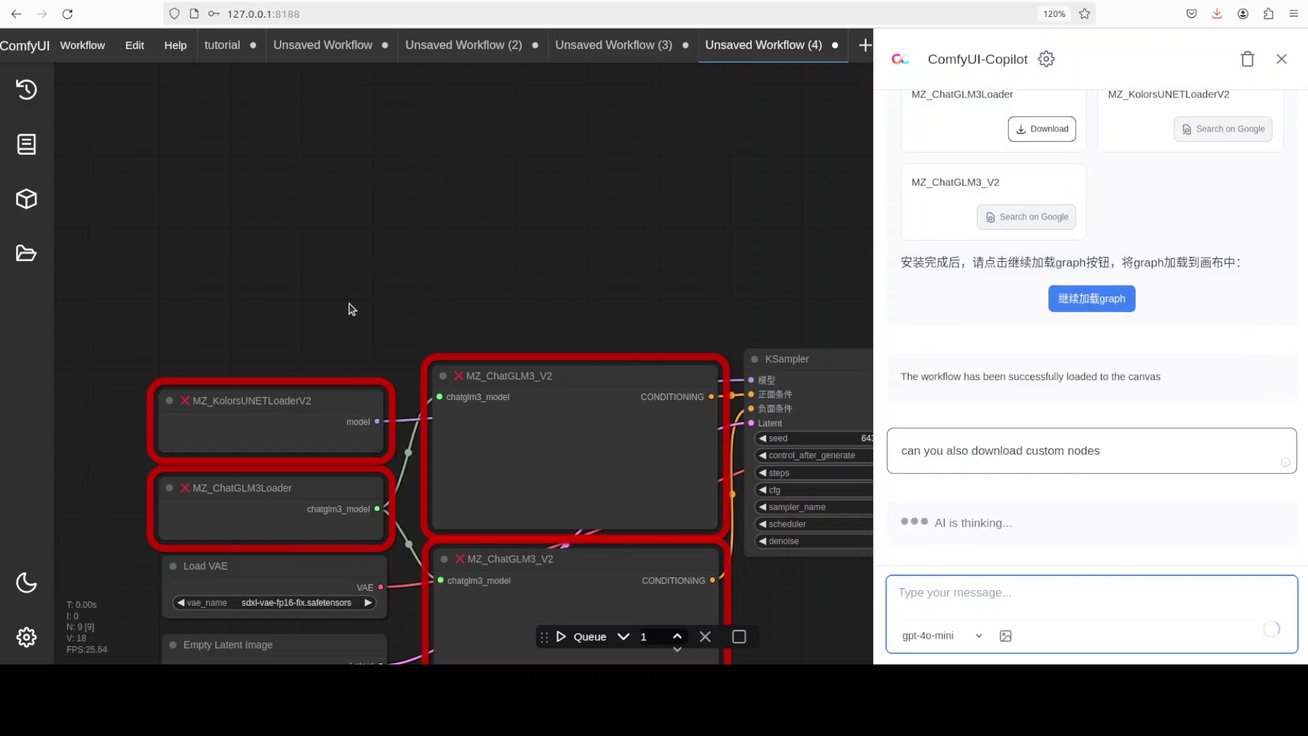
{"action": "scroll", "coordinate": [341, 194], "scroll_direction": "down", "scroll_amount": 5}
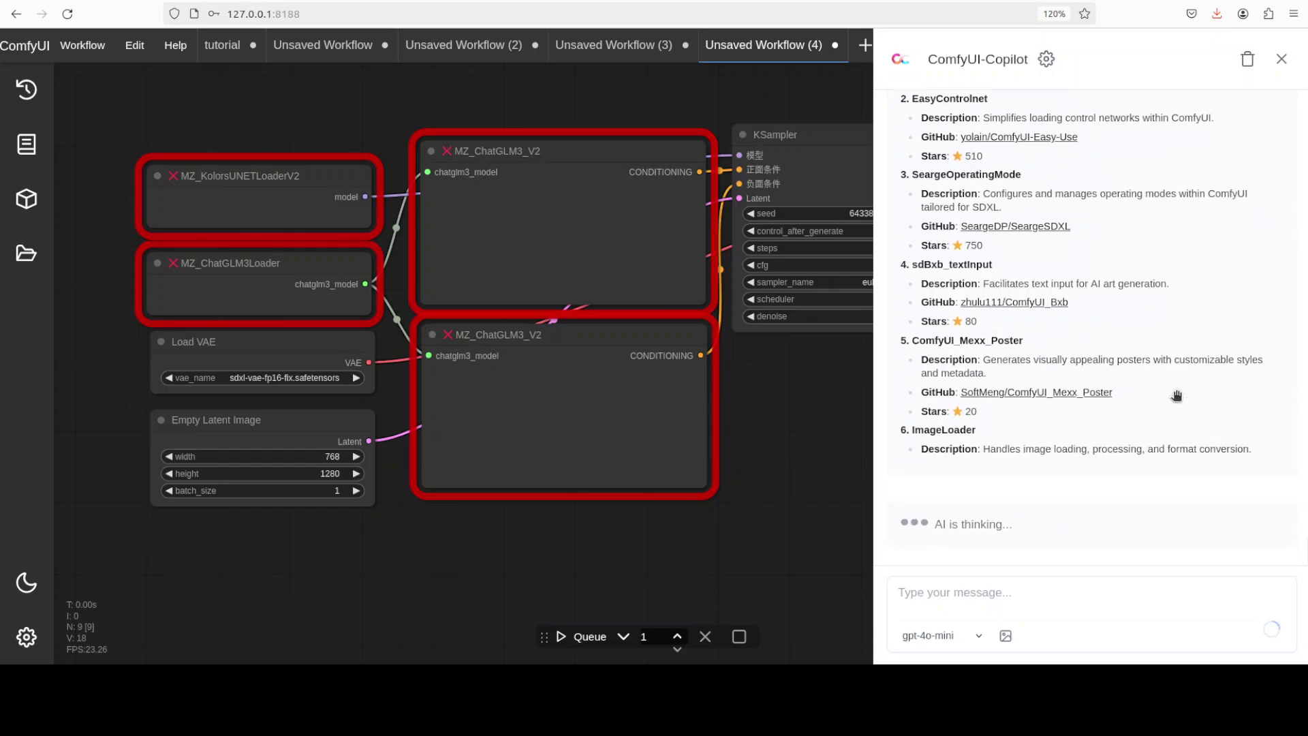
{"action": "scroll", "coordinate": [1166, 397], "scroll_direction": "up", "scroll_amount": 7}
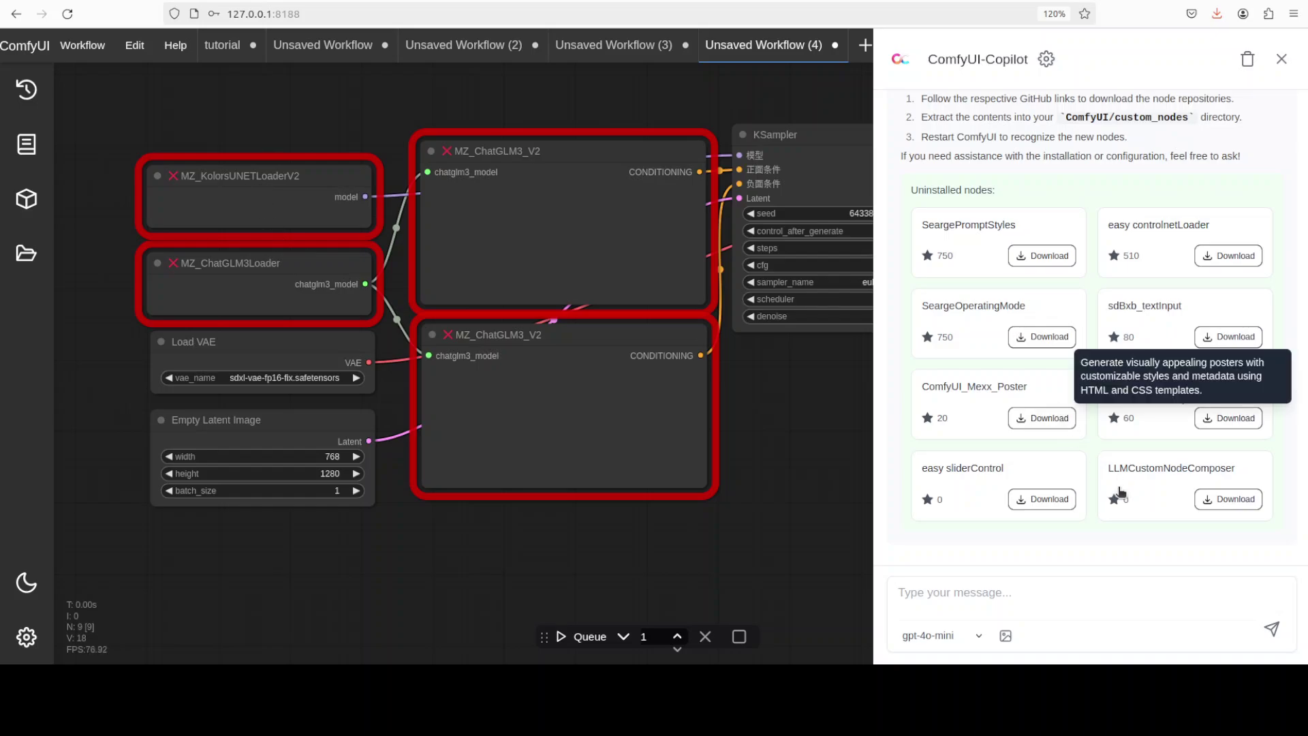
Step: Ask Copilot to identify which nodes are missing on the Kolors canvas and download them
{"action": "left_click", "coordinate": [933, 590]}
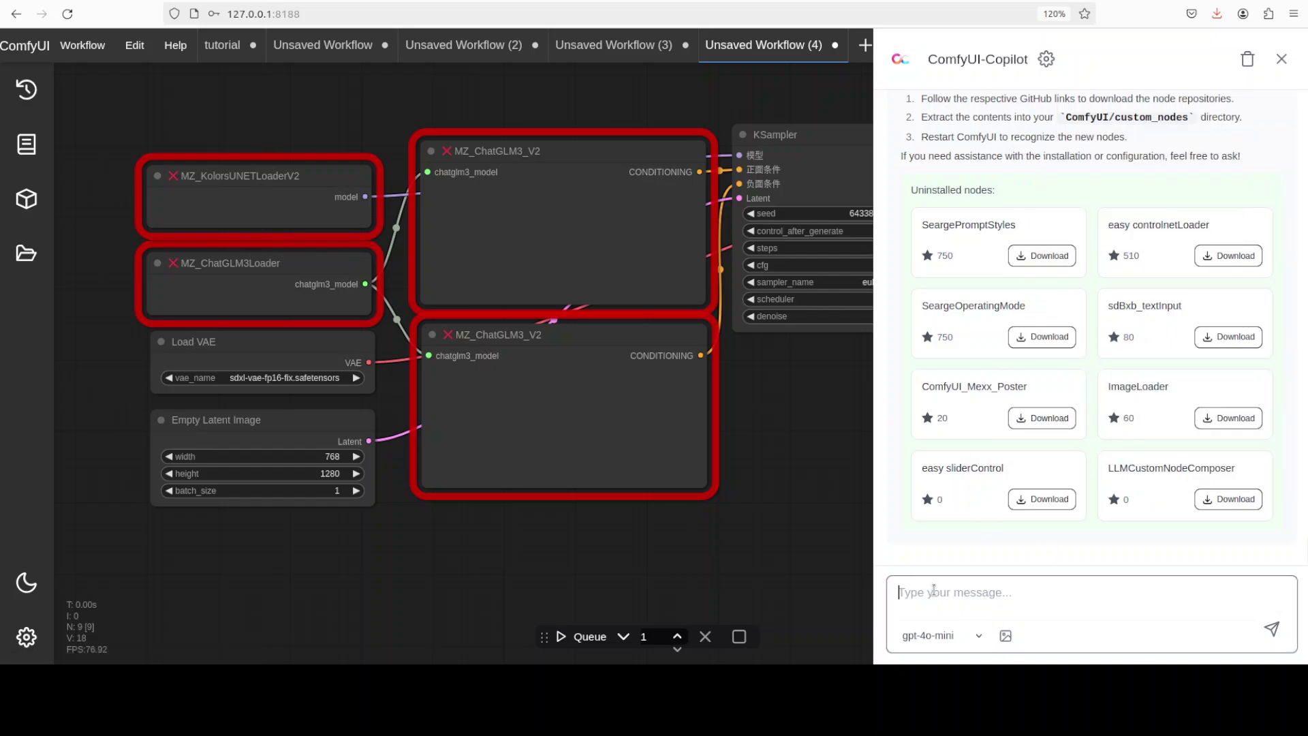
{"action": "type", "text": "can you dow"}
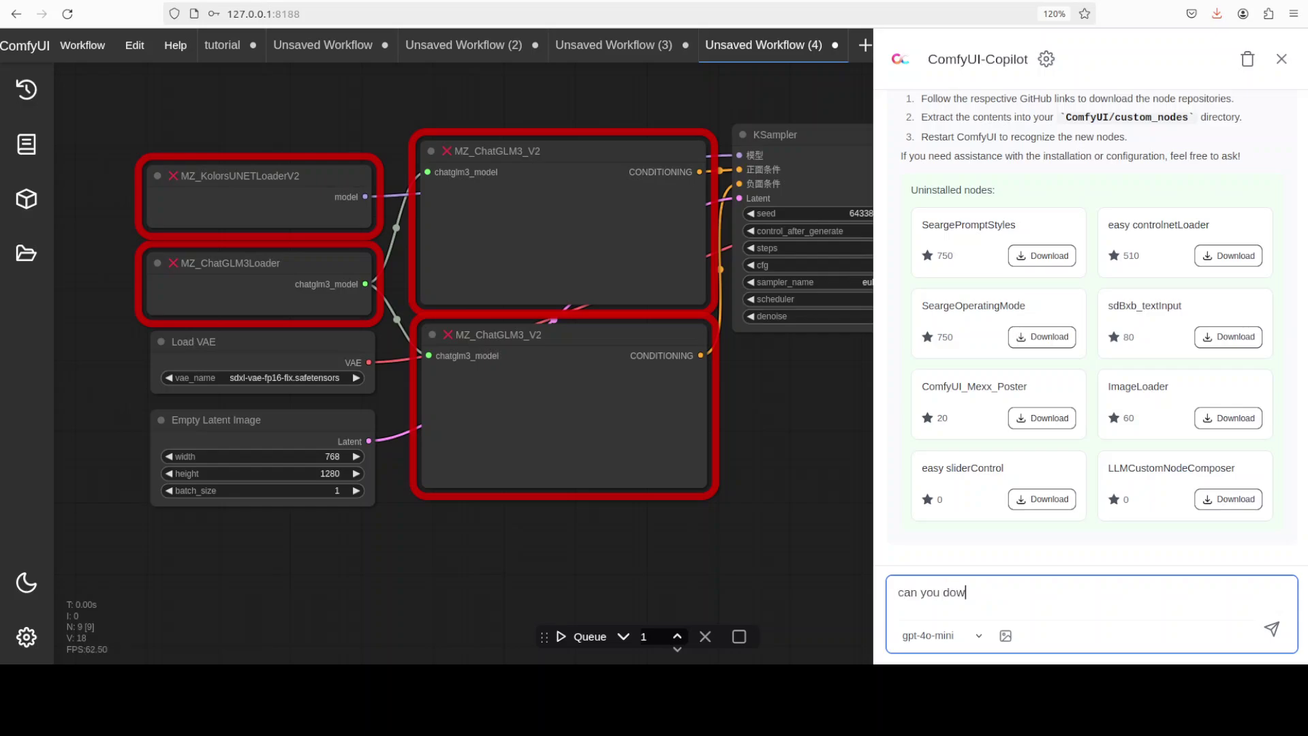
{"action": "type", "text": "nload missing nodes on m"}
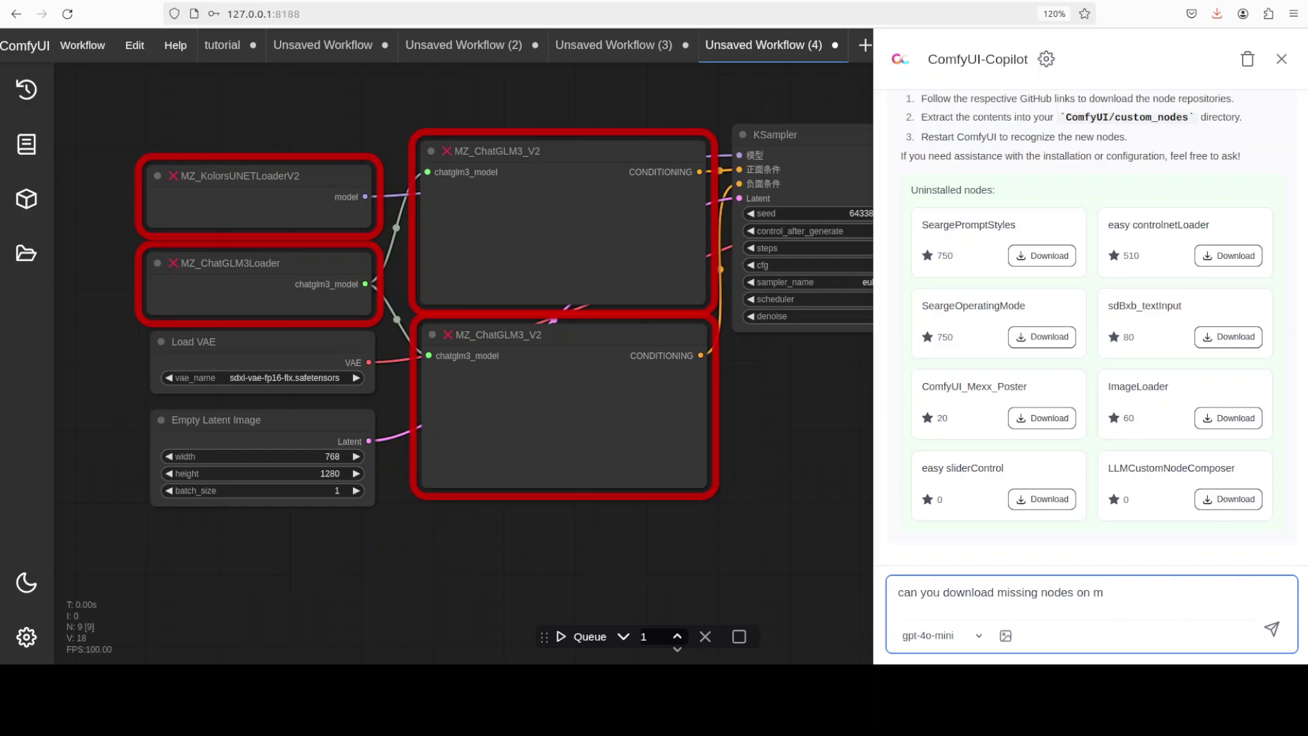
{"action": "type", "text": "y canvas. First identify "}
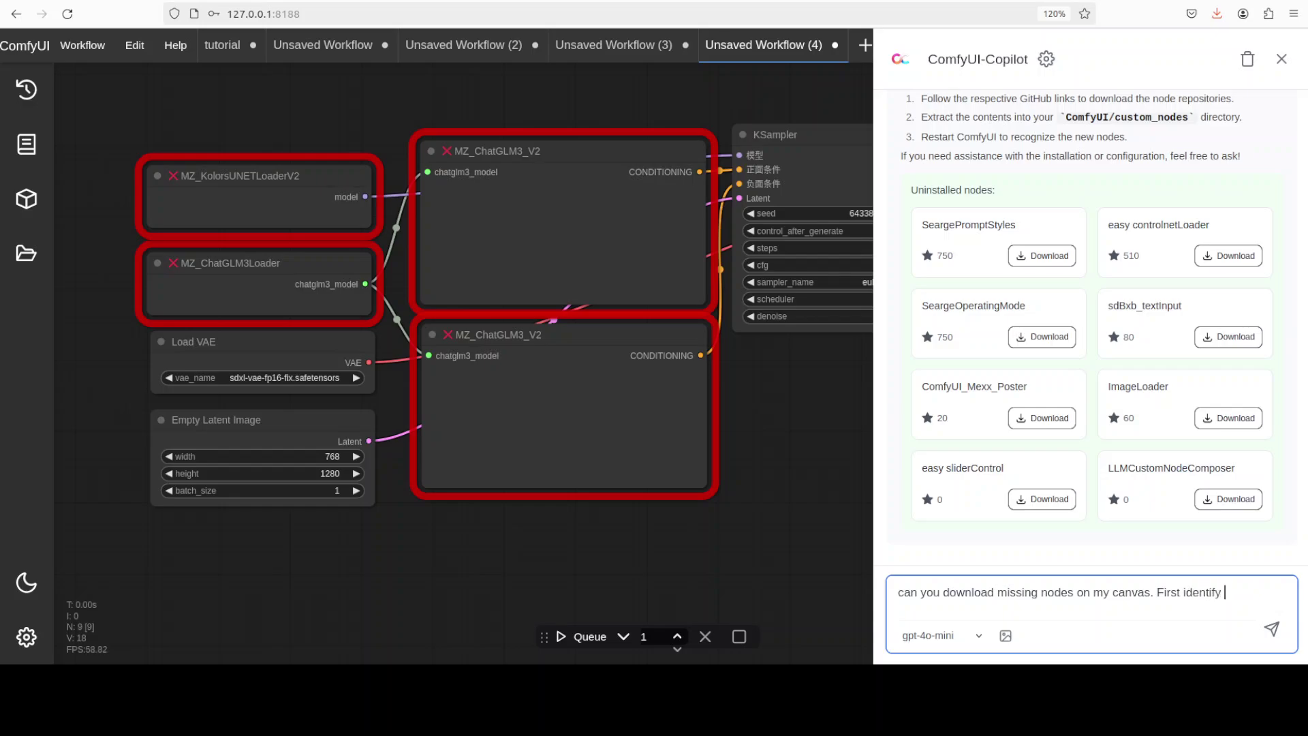
{"action": "type", "text": "which nodes aremissing in"}
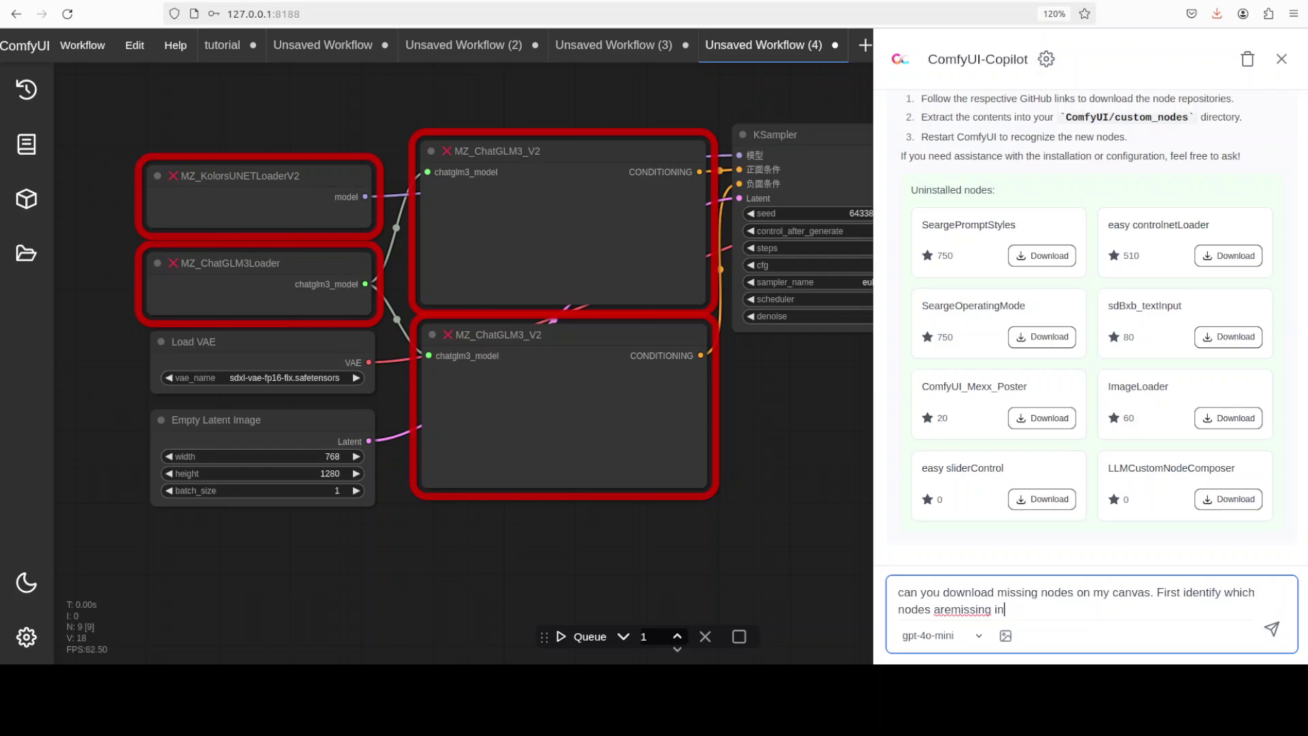
{"action": "key", "text": "BackSpace"}
{"action": "key", "text": "BackSpace"}
{"action": "key", "text": "BackSpace"}
{"action": "key", "text": "BackSpace"}
{"action": "key", "text": "BackSpace"}
{"action": "key", "text": "BackSpace"}
{"action": "key", "text": "BackSpace"}
{"action": "key", "text": "BackSpace"}
{"action": "key", "text": "BackSpace"}
{"action": "key", "text": "BackSpace"}
{"action": "key", "text": "BackSpace"}
{"action": "key", "text": "BackSpace"}
{"action": "key", "text": "BackSpace"}
{"action": "key", "text": "BackSpace"}
{"action": "type", "text": "are missing on my cn"}
{"action": "key", "text": "BackSpace"}
{"action": "type", "text": "anvas in my workfl"}
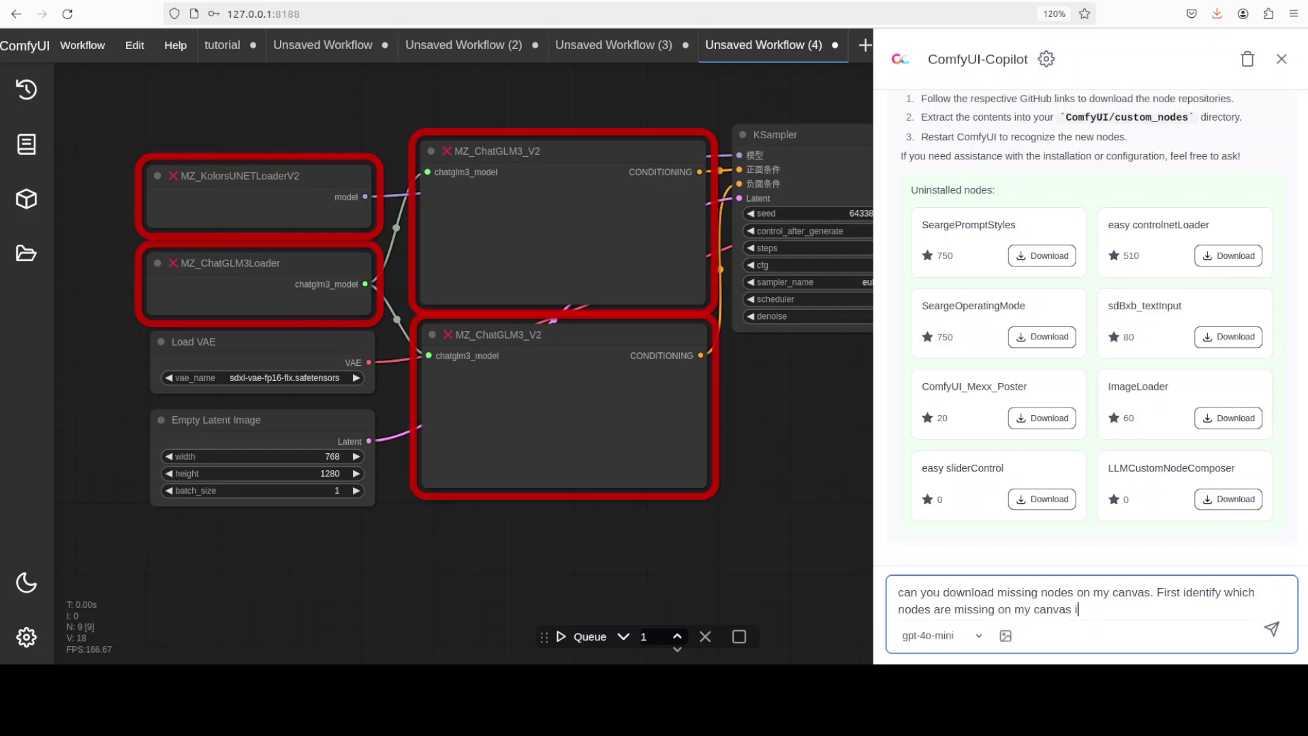
{"action": "type", "text": "ow"}
{"action": "key", "text": "Return"}
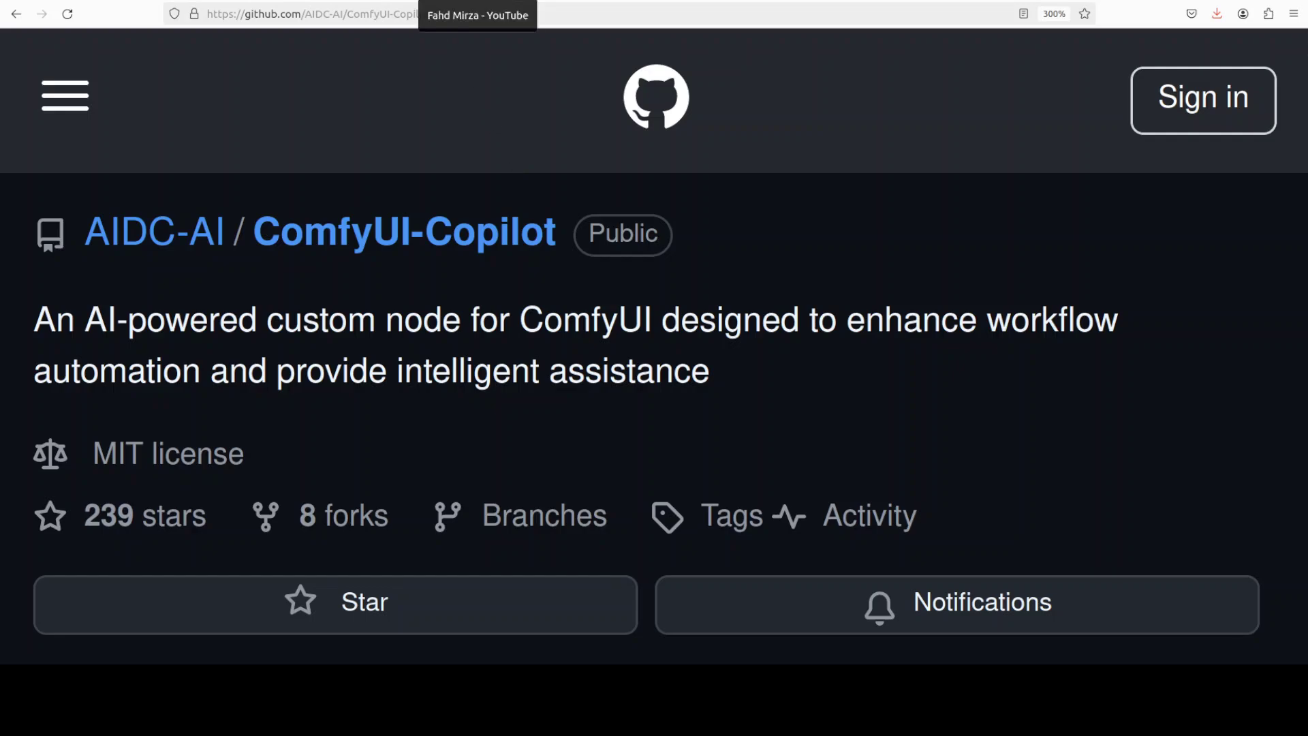
Step: Switch from the ComfyUI-Copilot GitHub page to the YouTube 'comfyui tutorial' channel search results
{"action": "key", "text": "ctrl+Tab"}
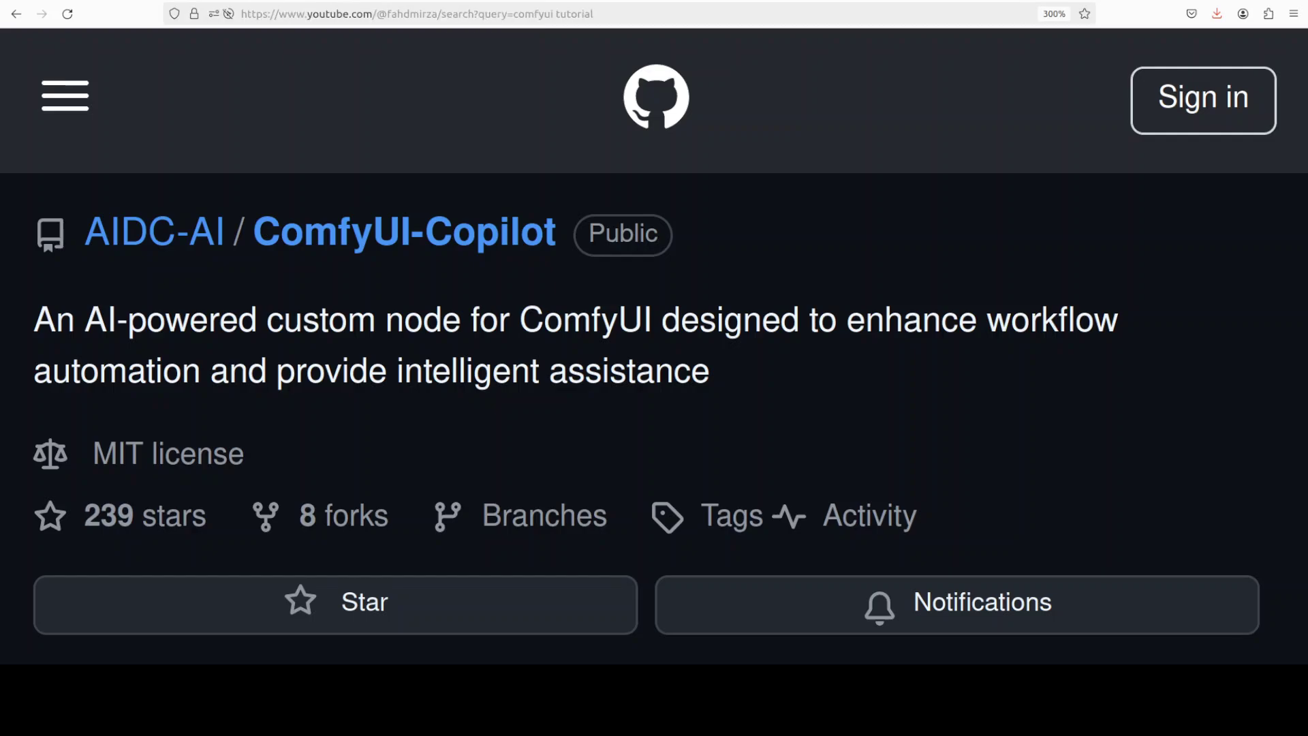